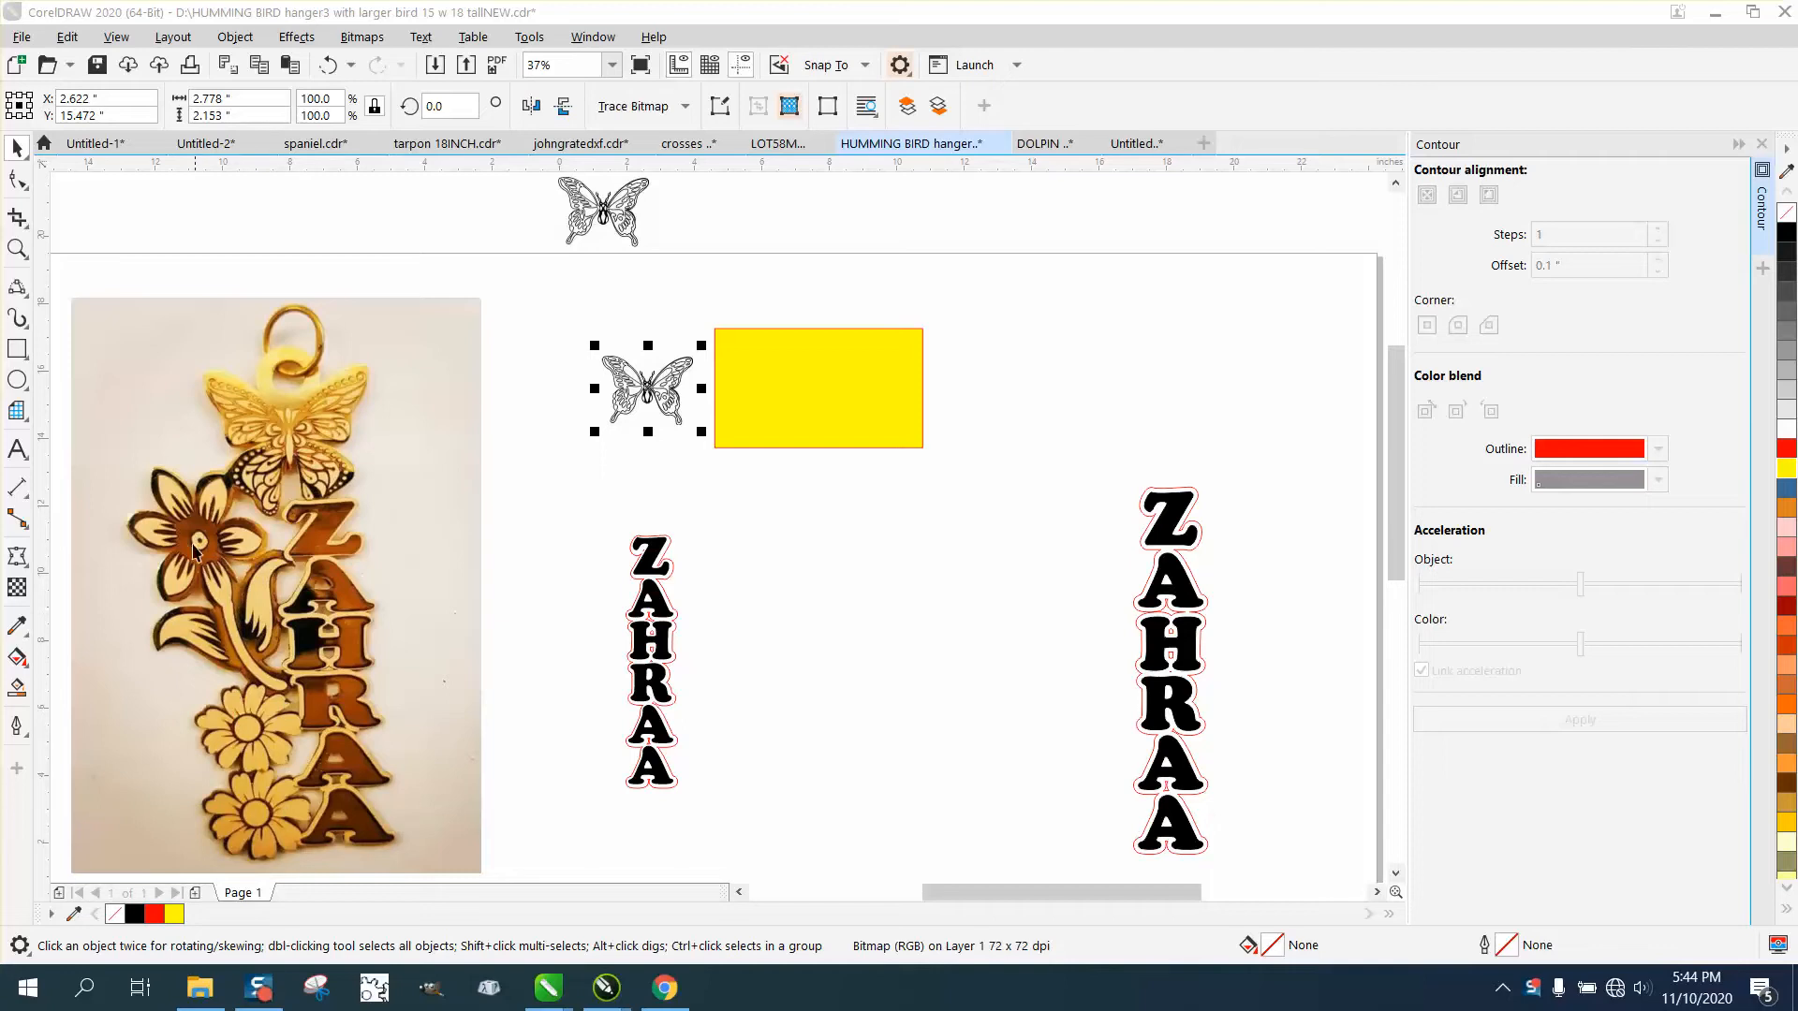
Switch to Chrome, close both butterfly clipart search tabs, and return to the hummingbird hanger drawing in CorelDRAW.
left_click(671, 985)
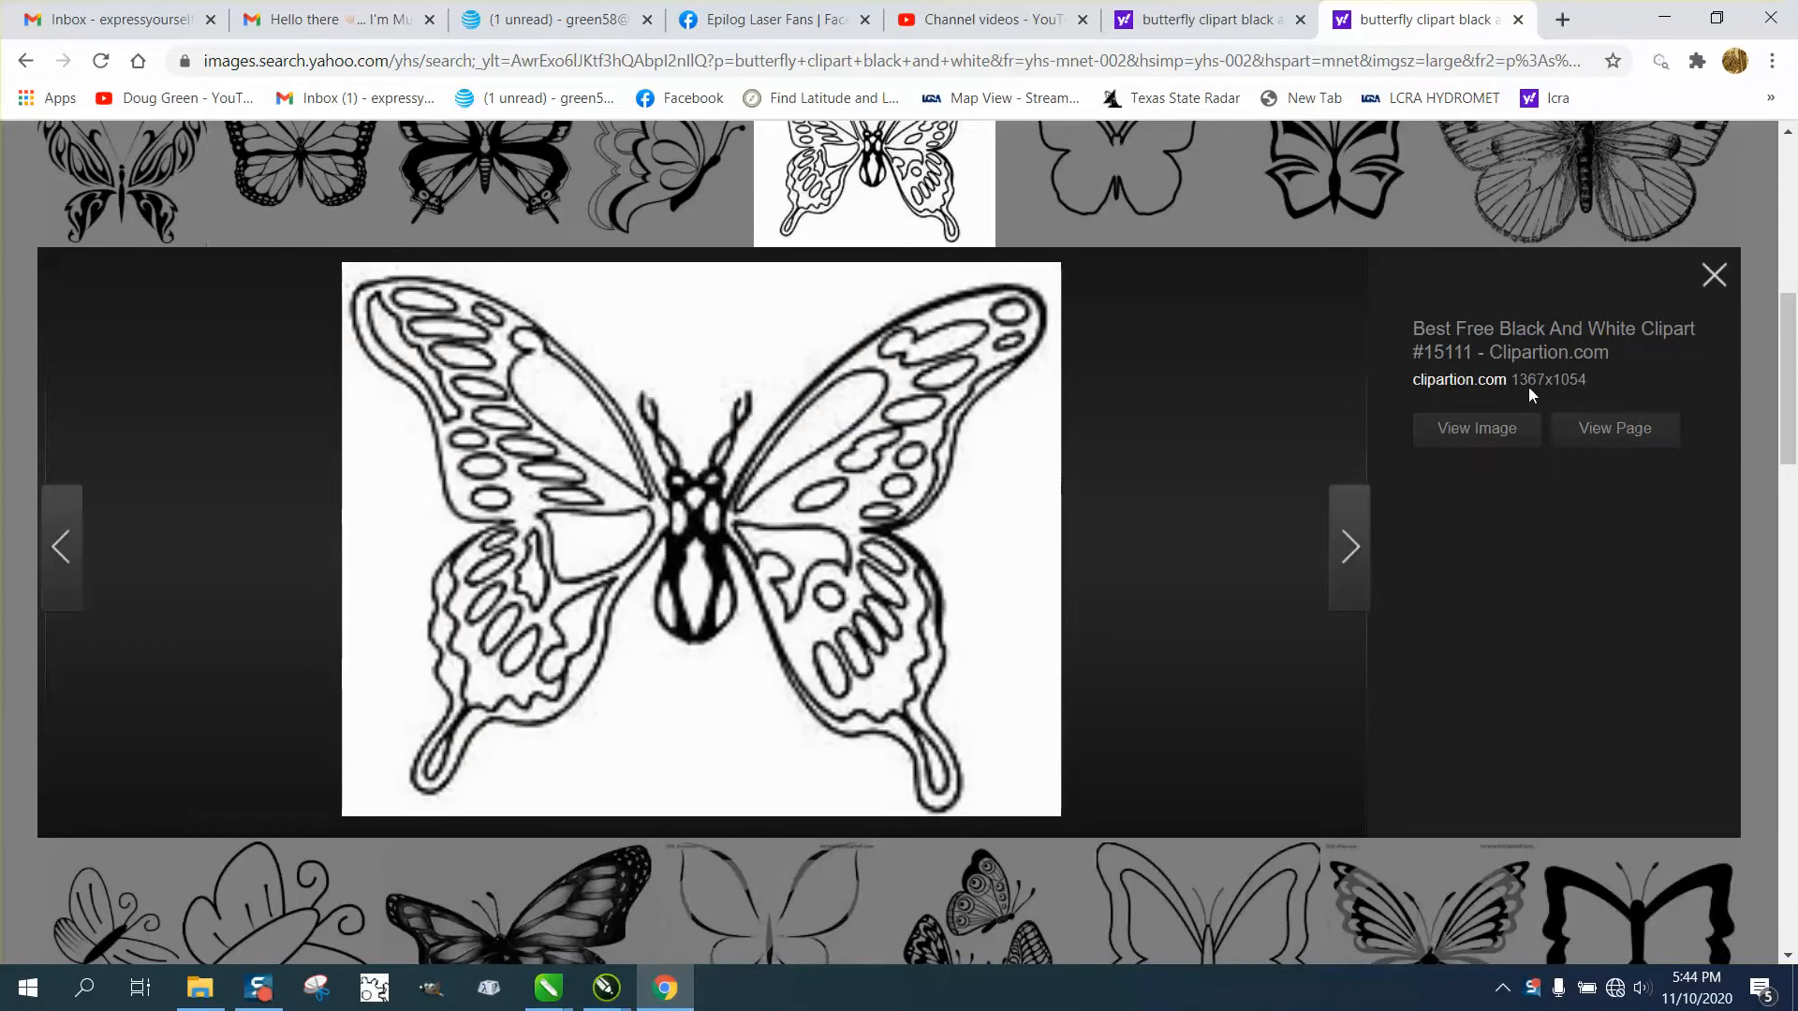
left_click(1713, 274)
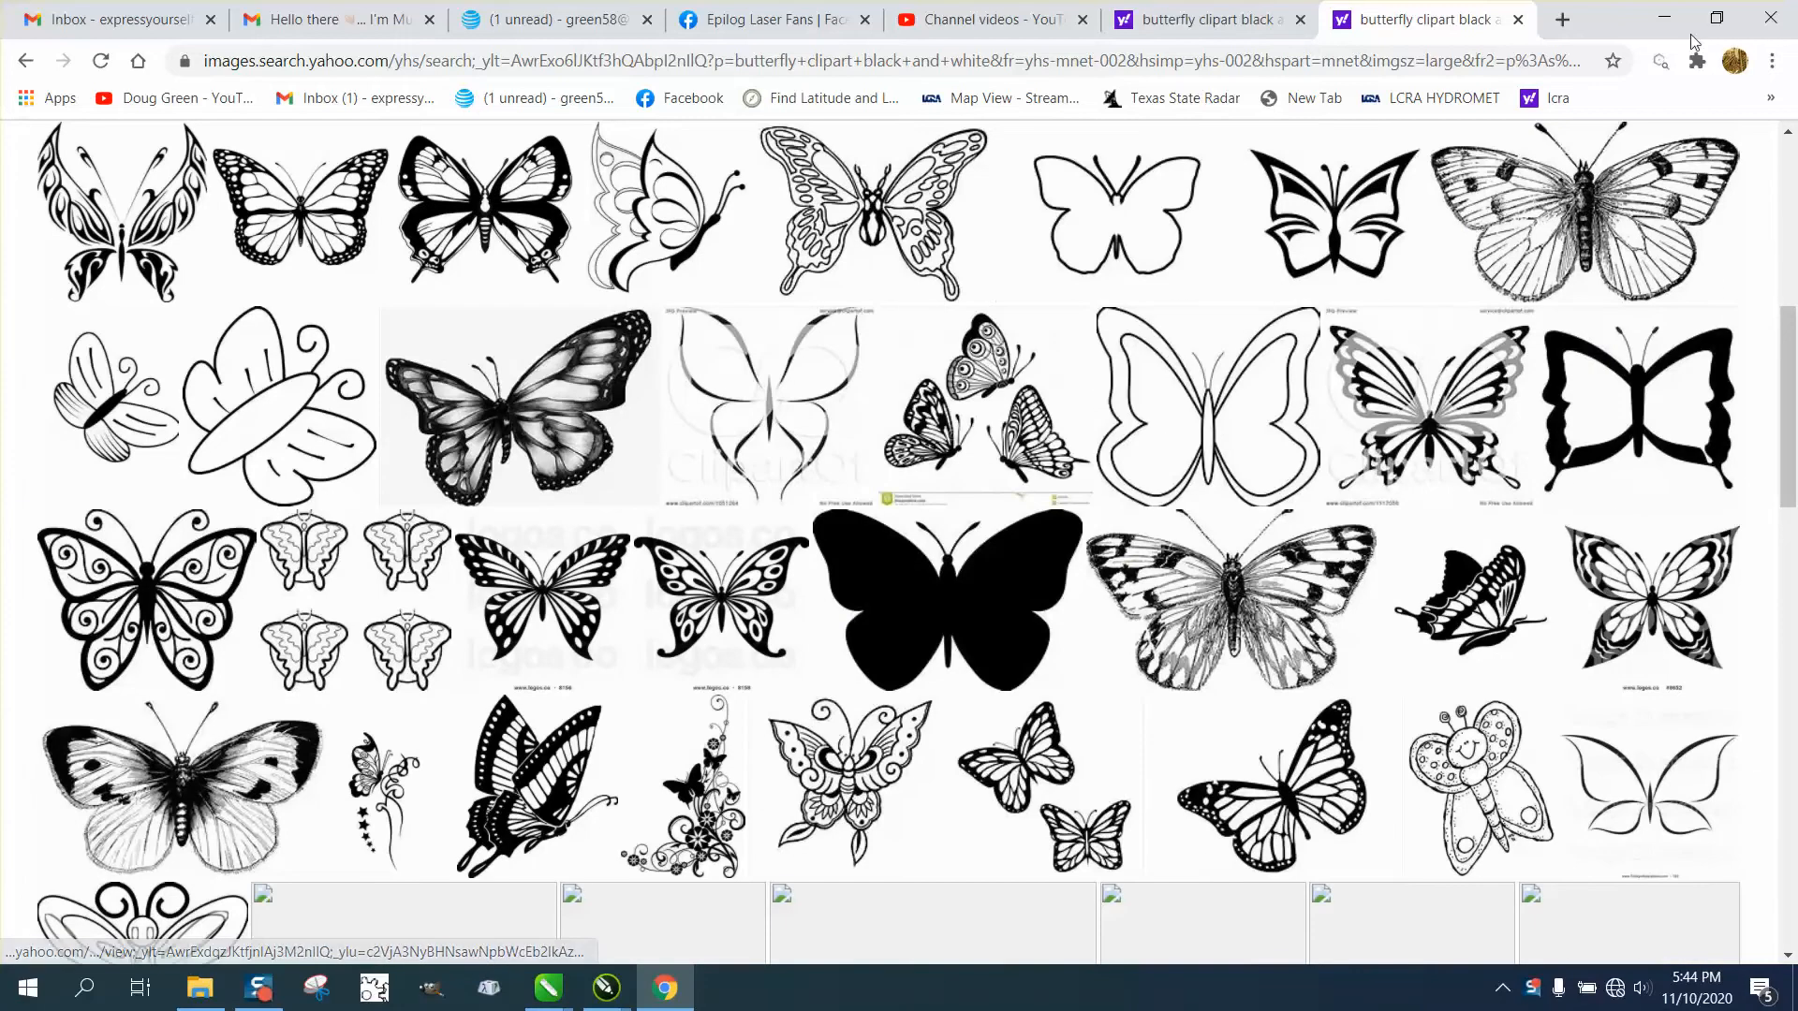
left_click(1518, 20)
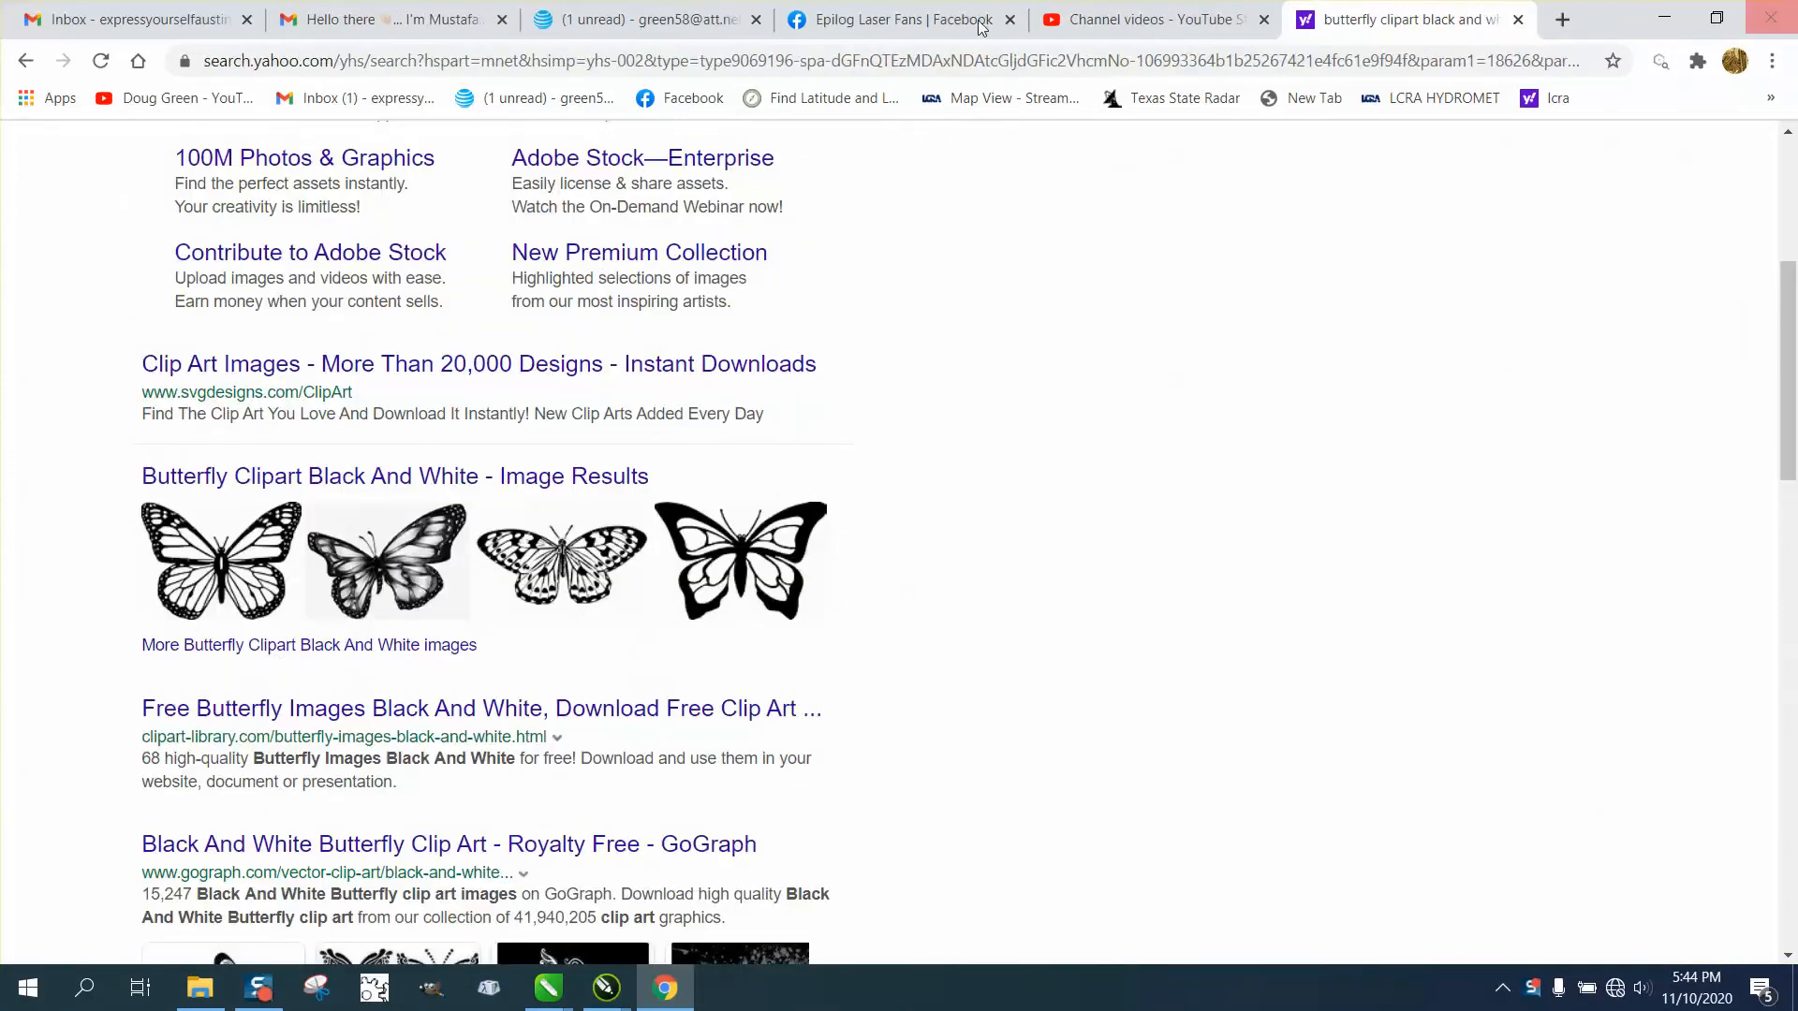
scroll(635, 245, "up", 3)
scroll(635, 245, "up", 3)
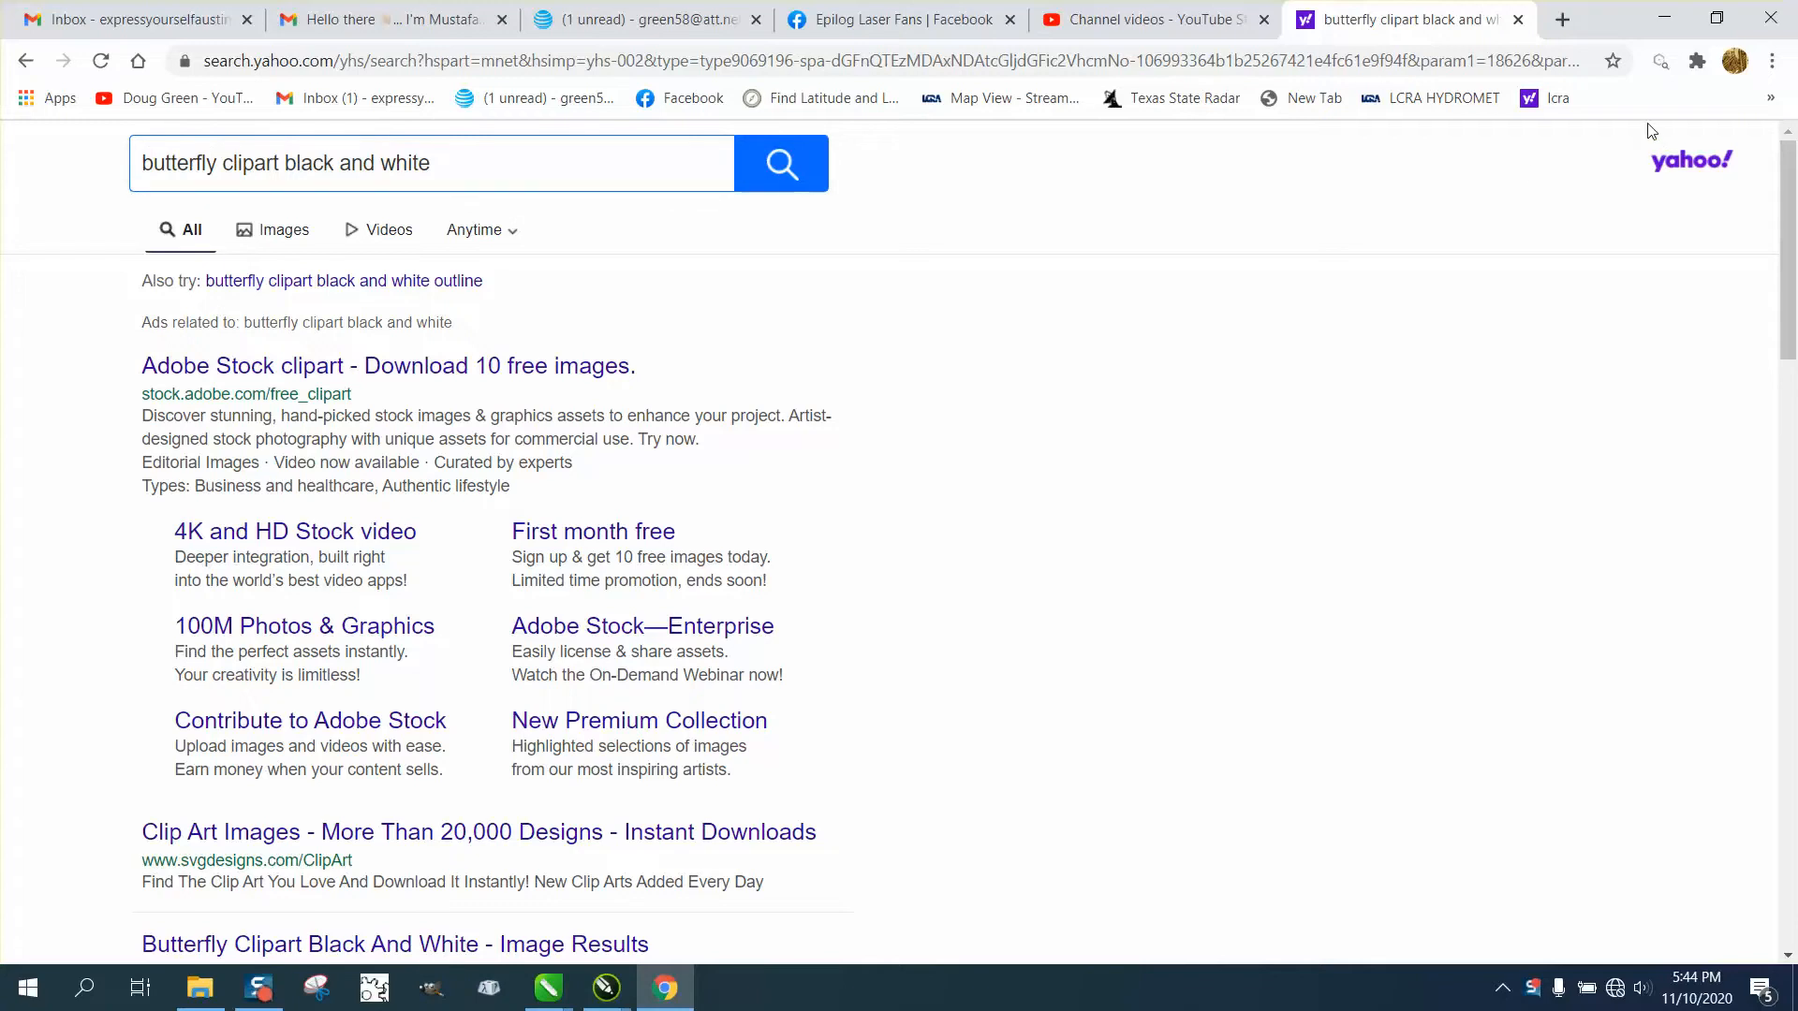
left_click(1518, 19)
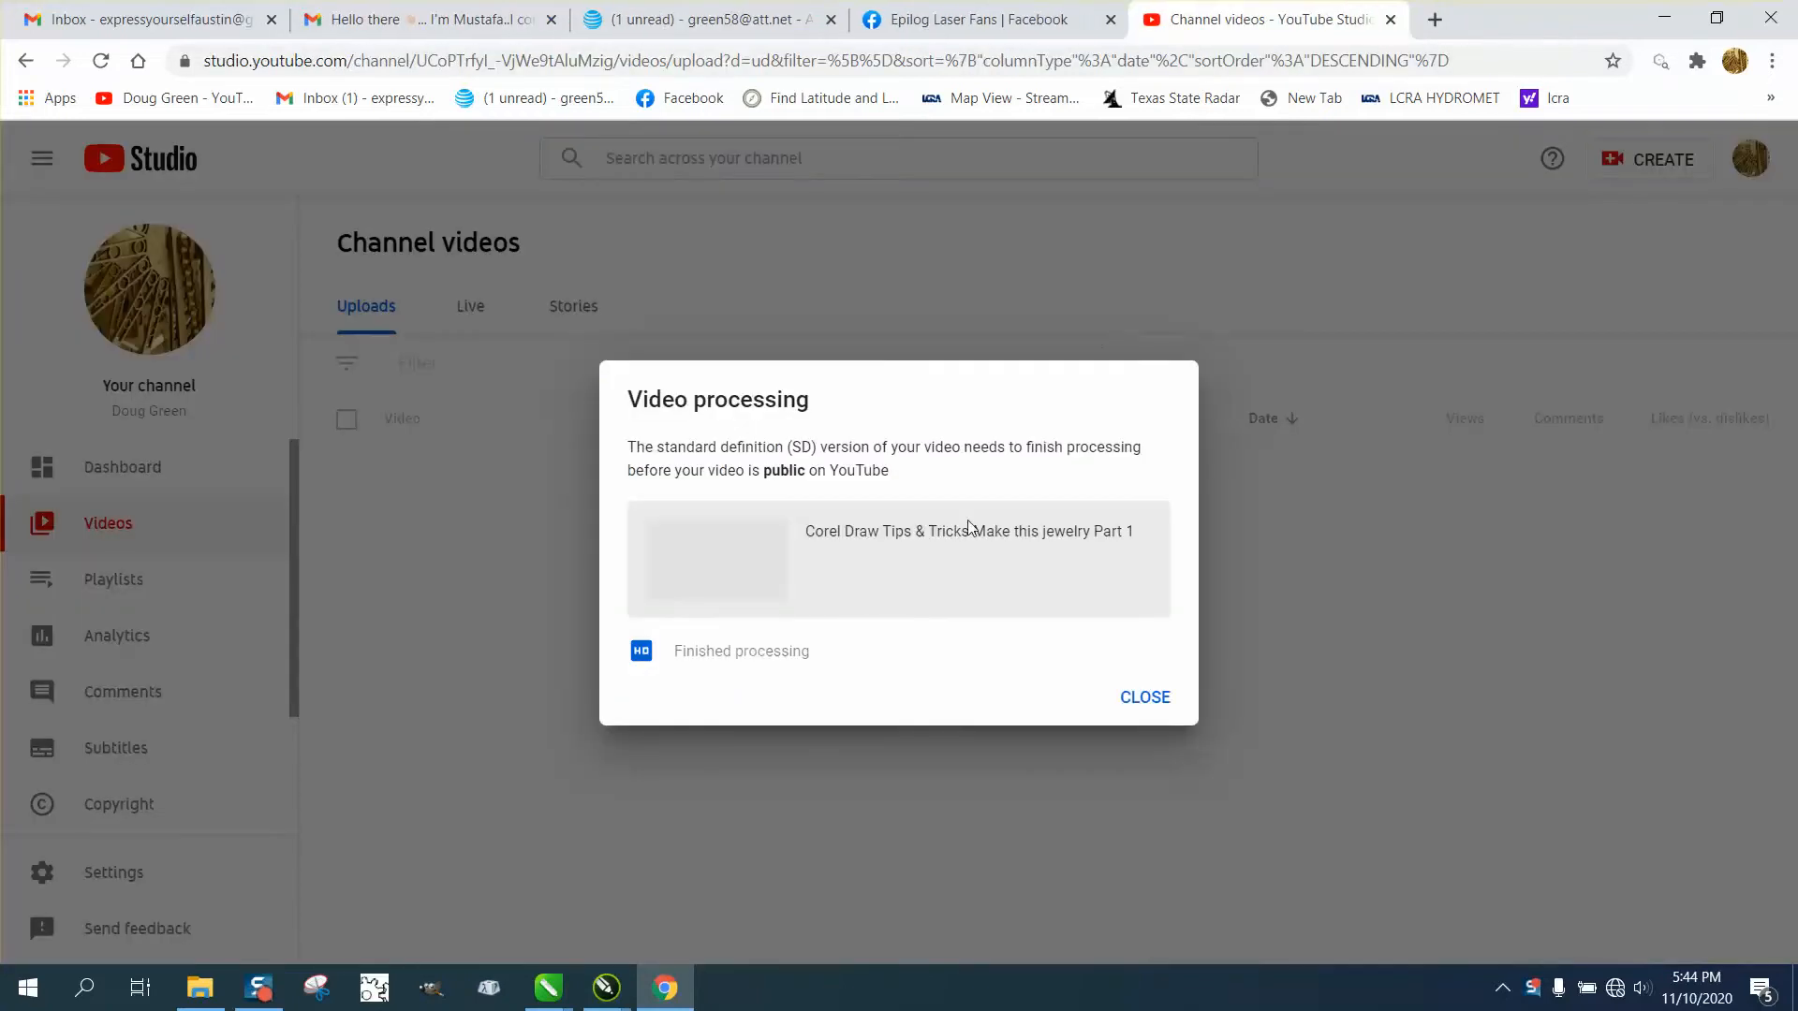
mouse_move(622, 994)
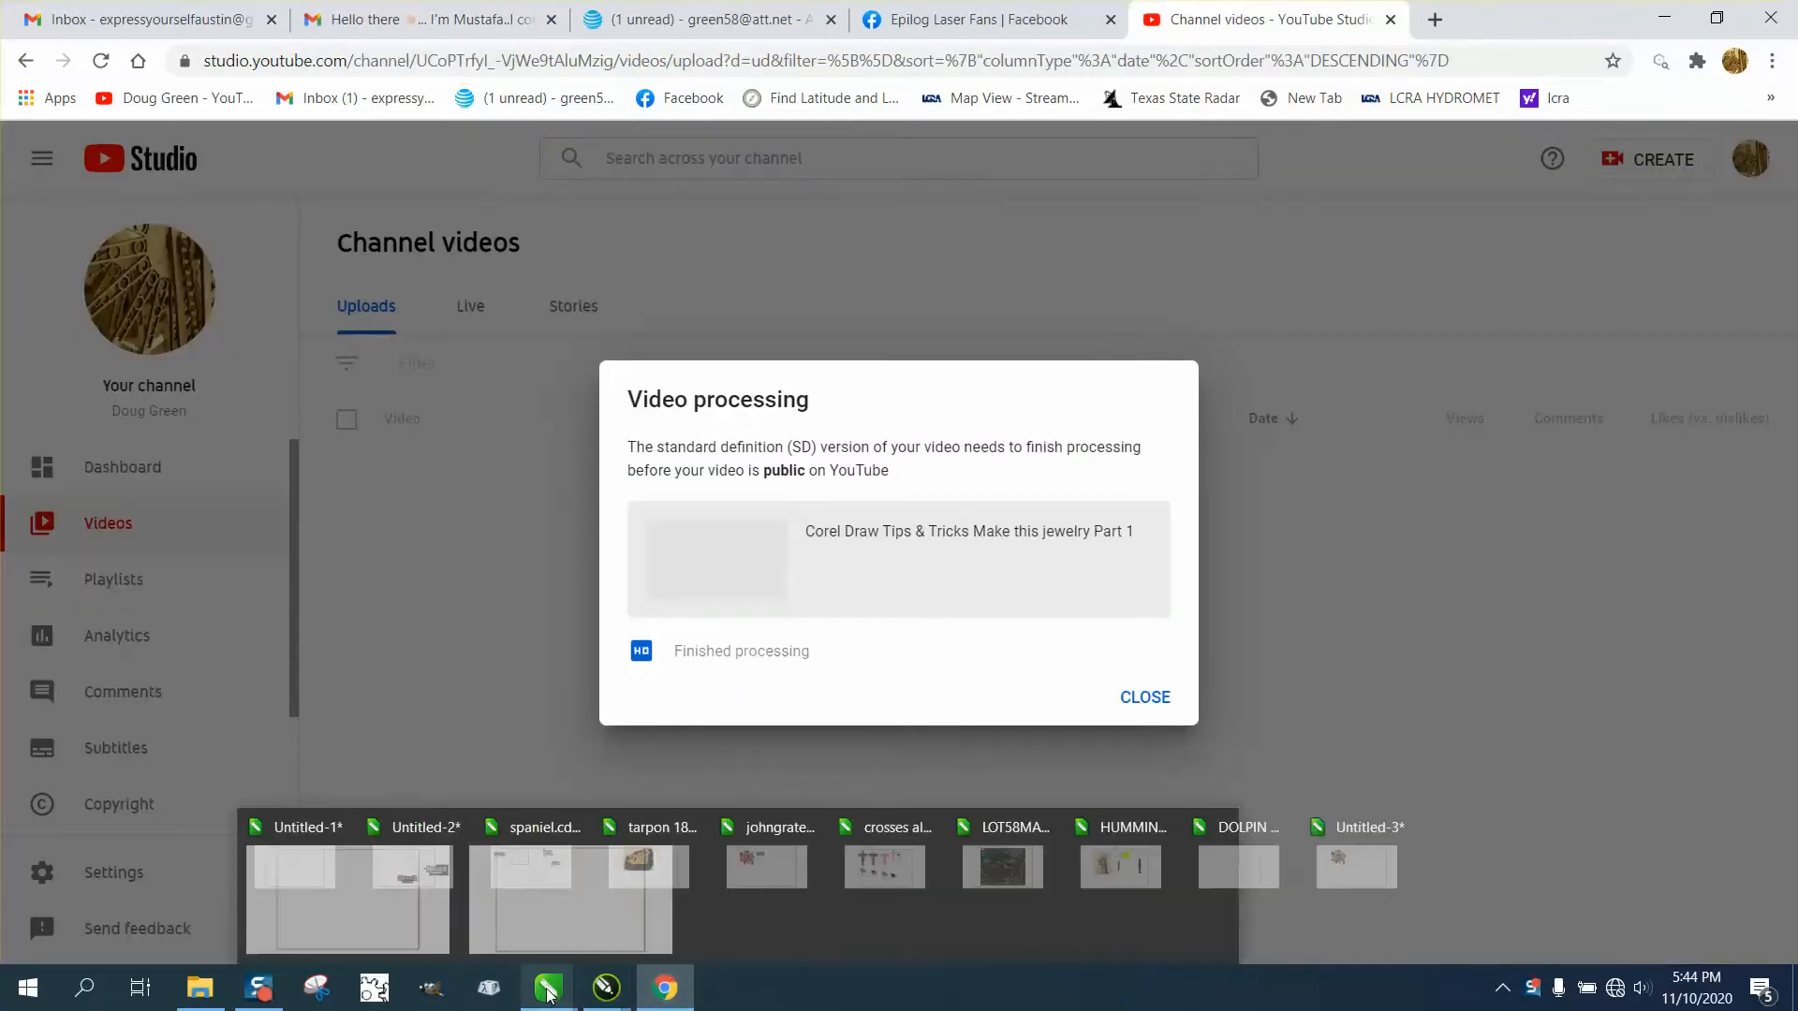
left_click(1287, 913)
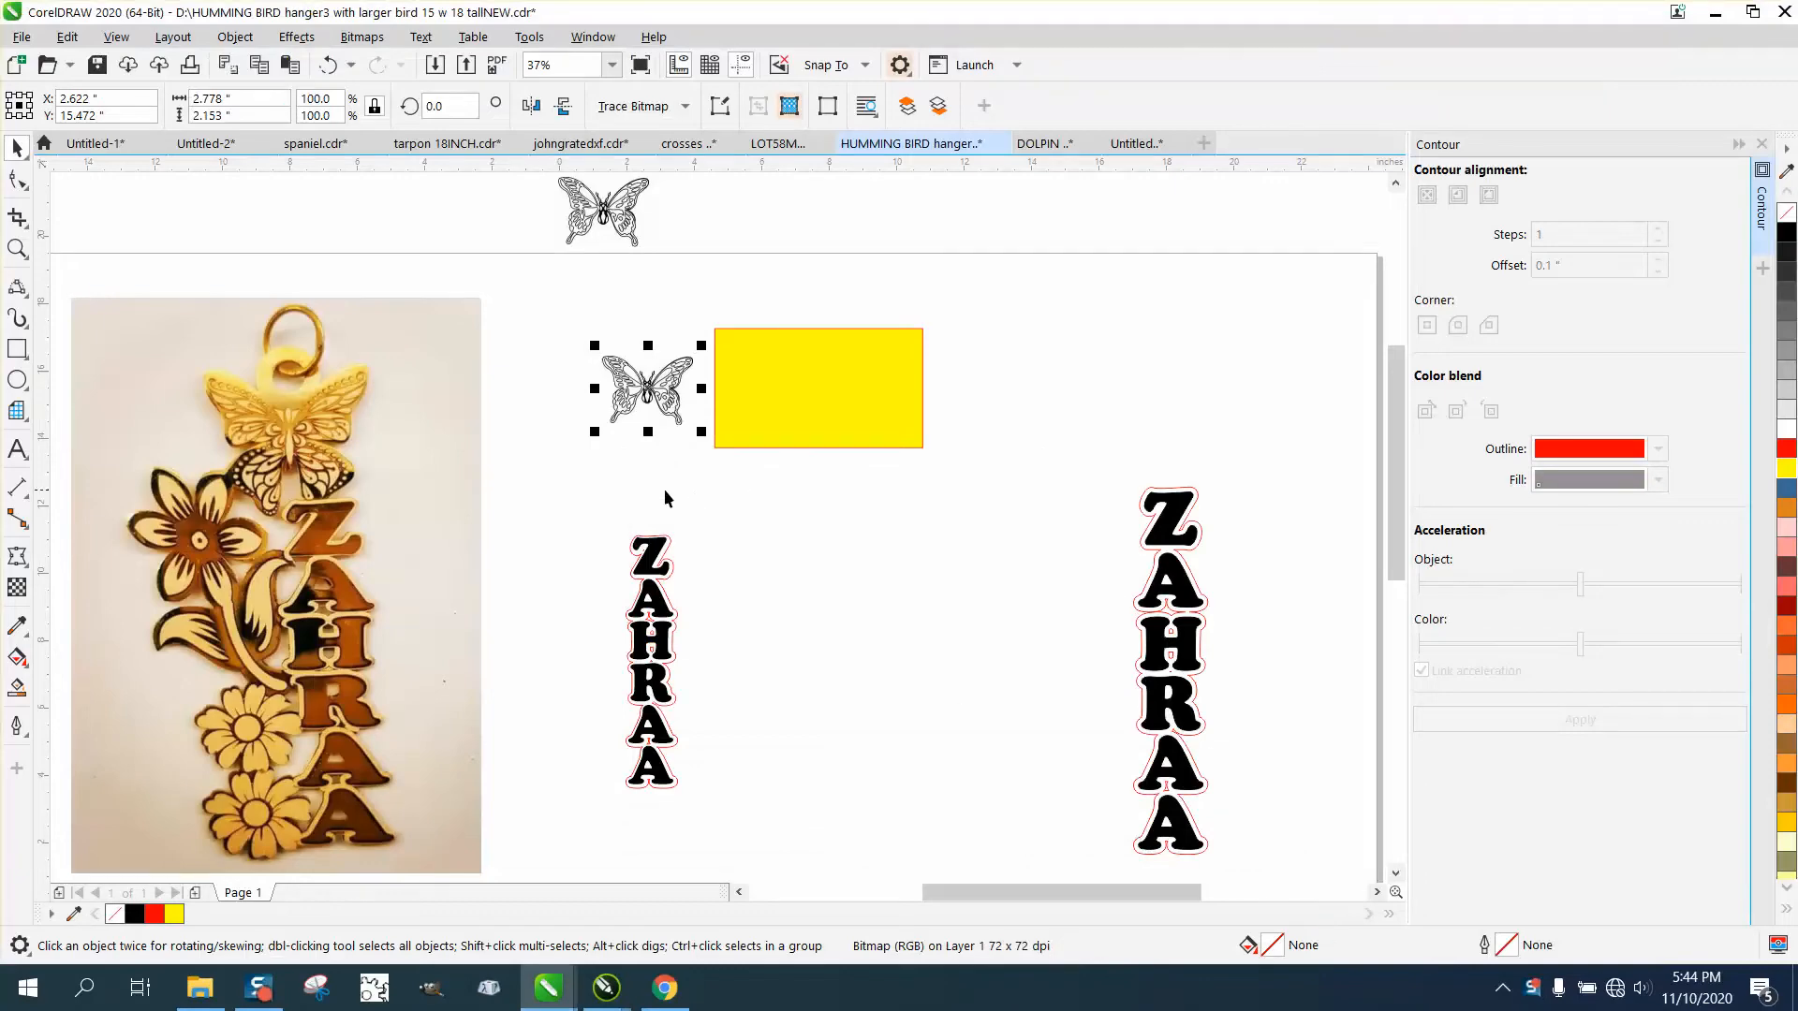
Move the butterfly bitmap onto the yellow rectangle and stretch the rectangle's right side to make it wider.
left_click(16, 248)
left_click_drag(415, 265, 1186, 508)
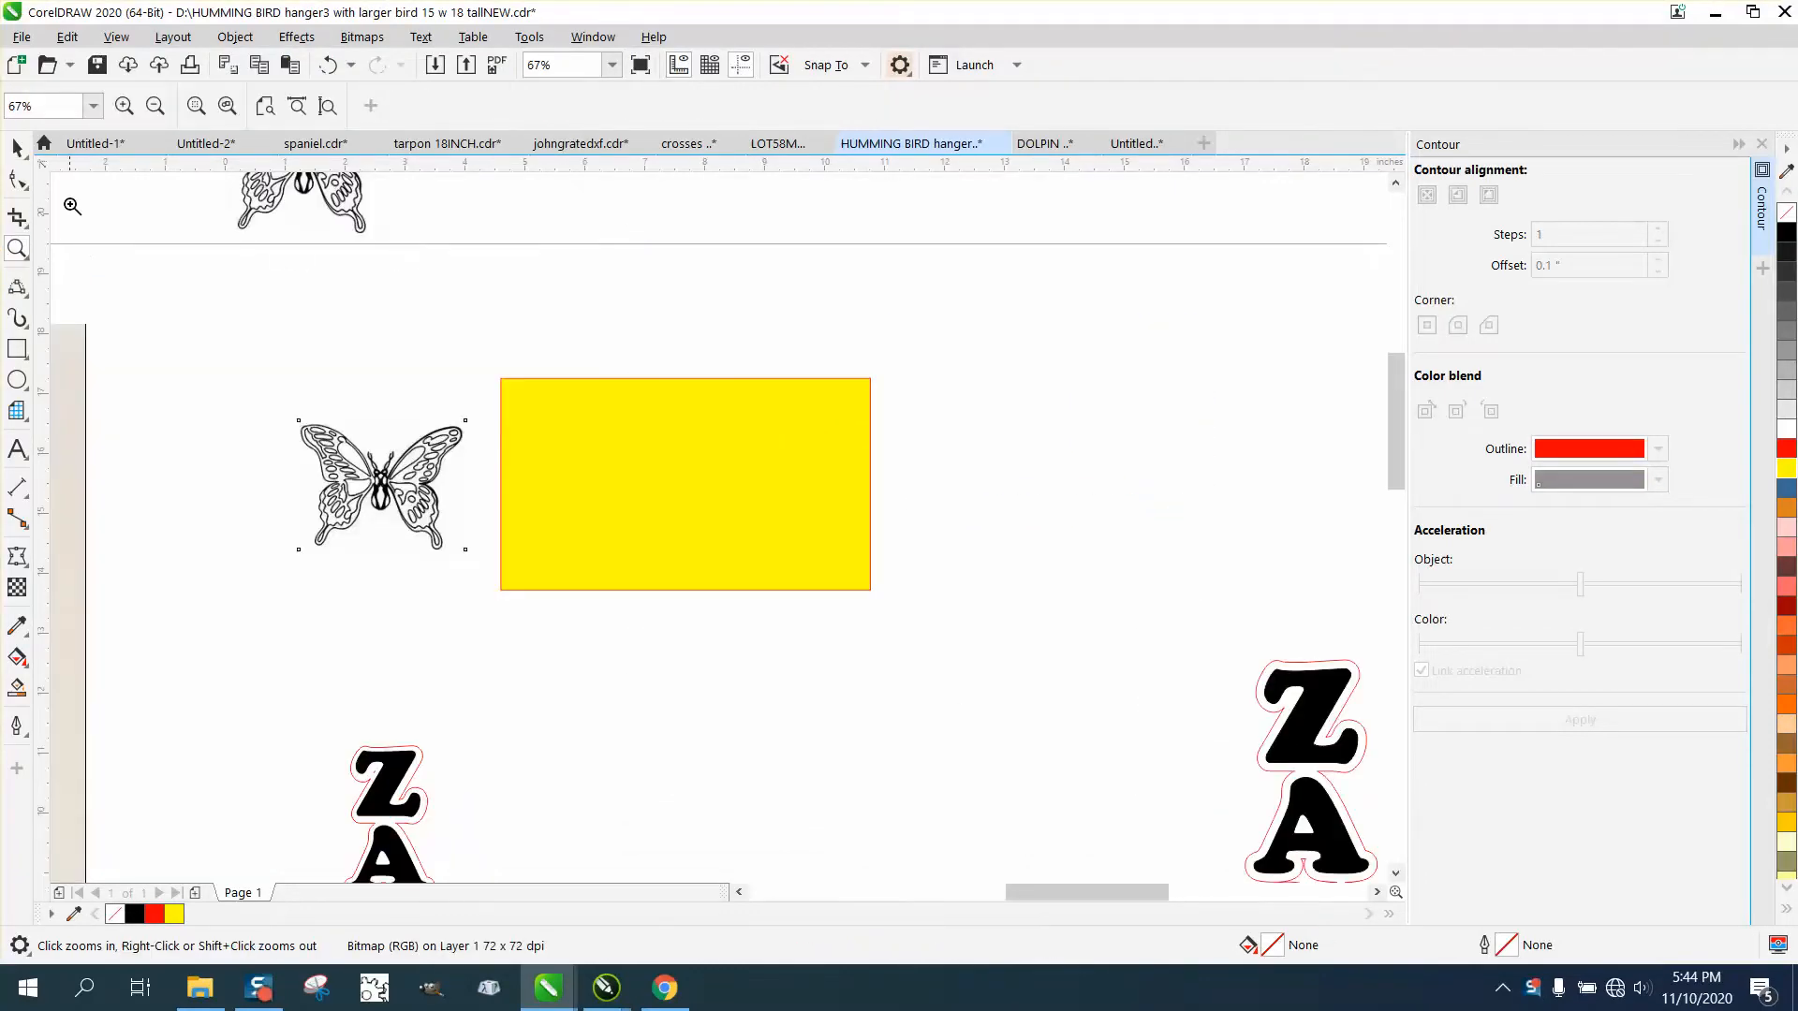
left_click(16, 147)
left_click_drag(379, 467, 614, 483)
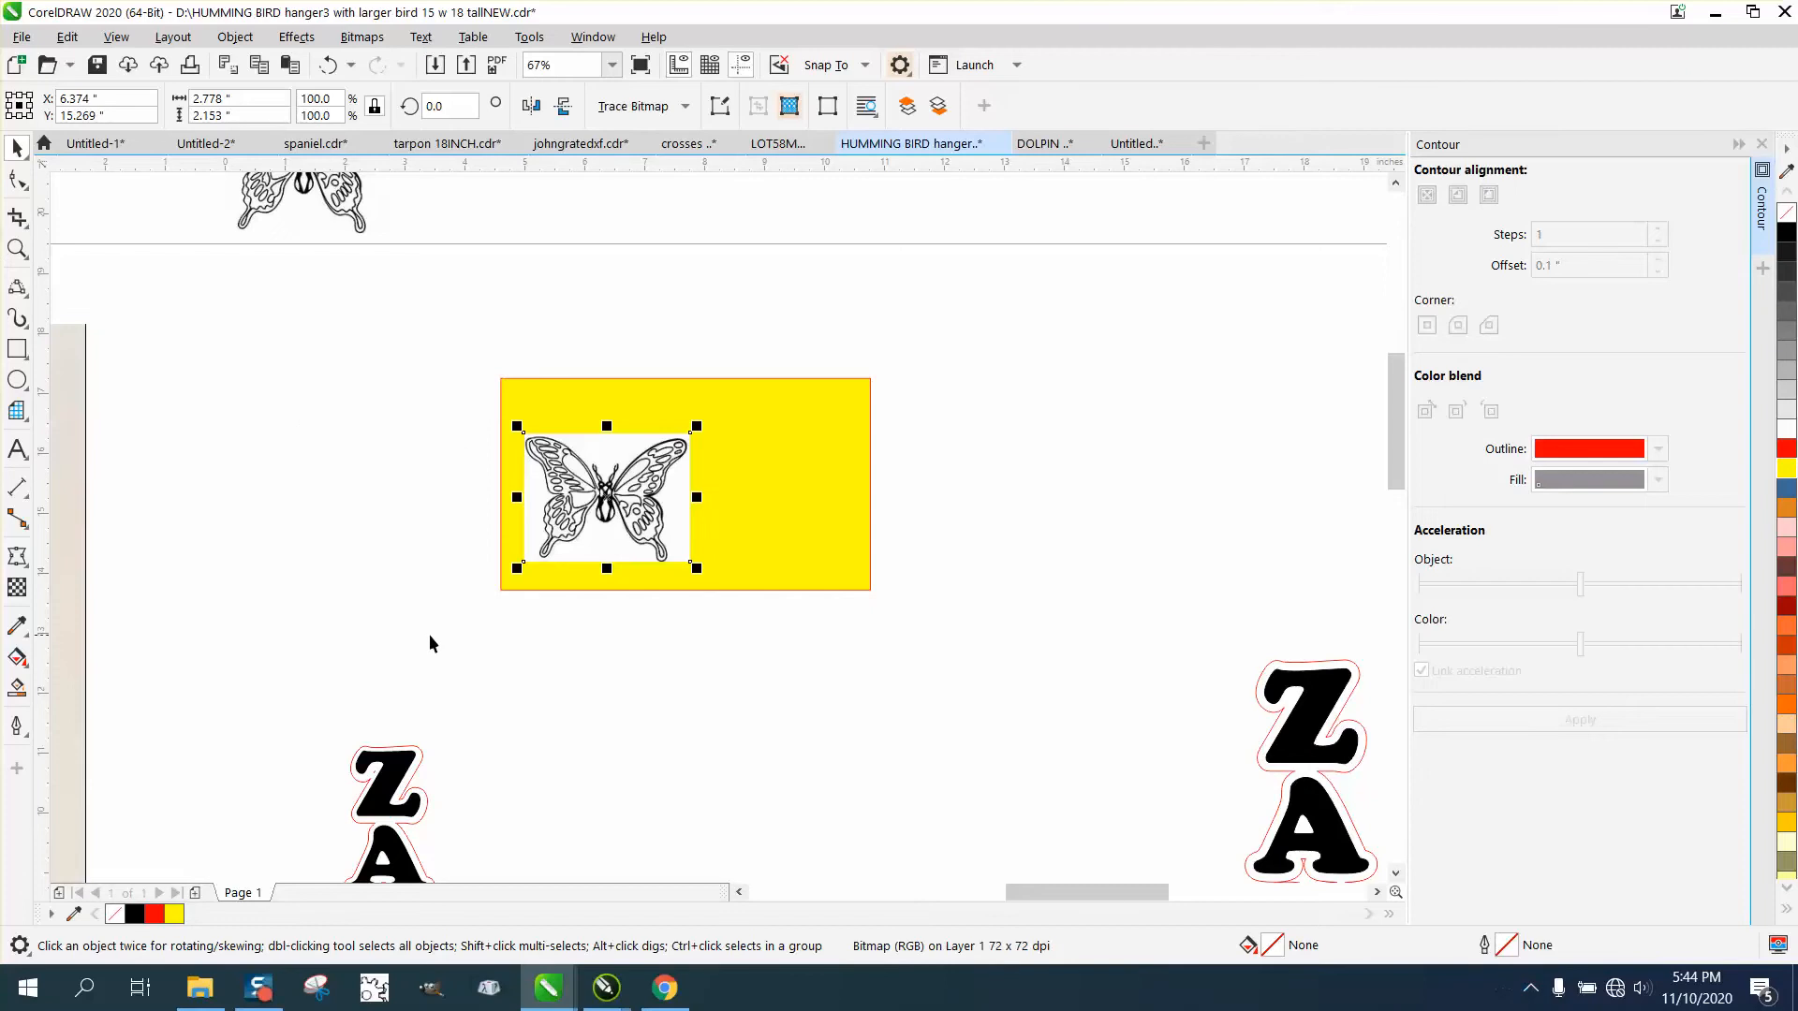
left_click(825, 485)
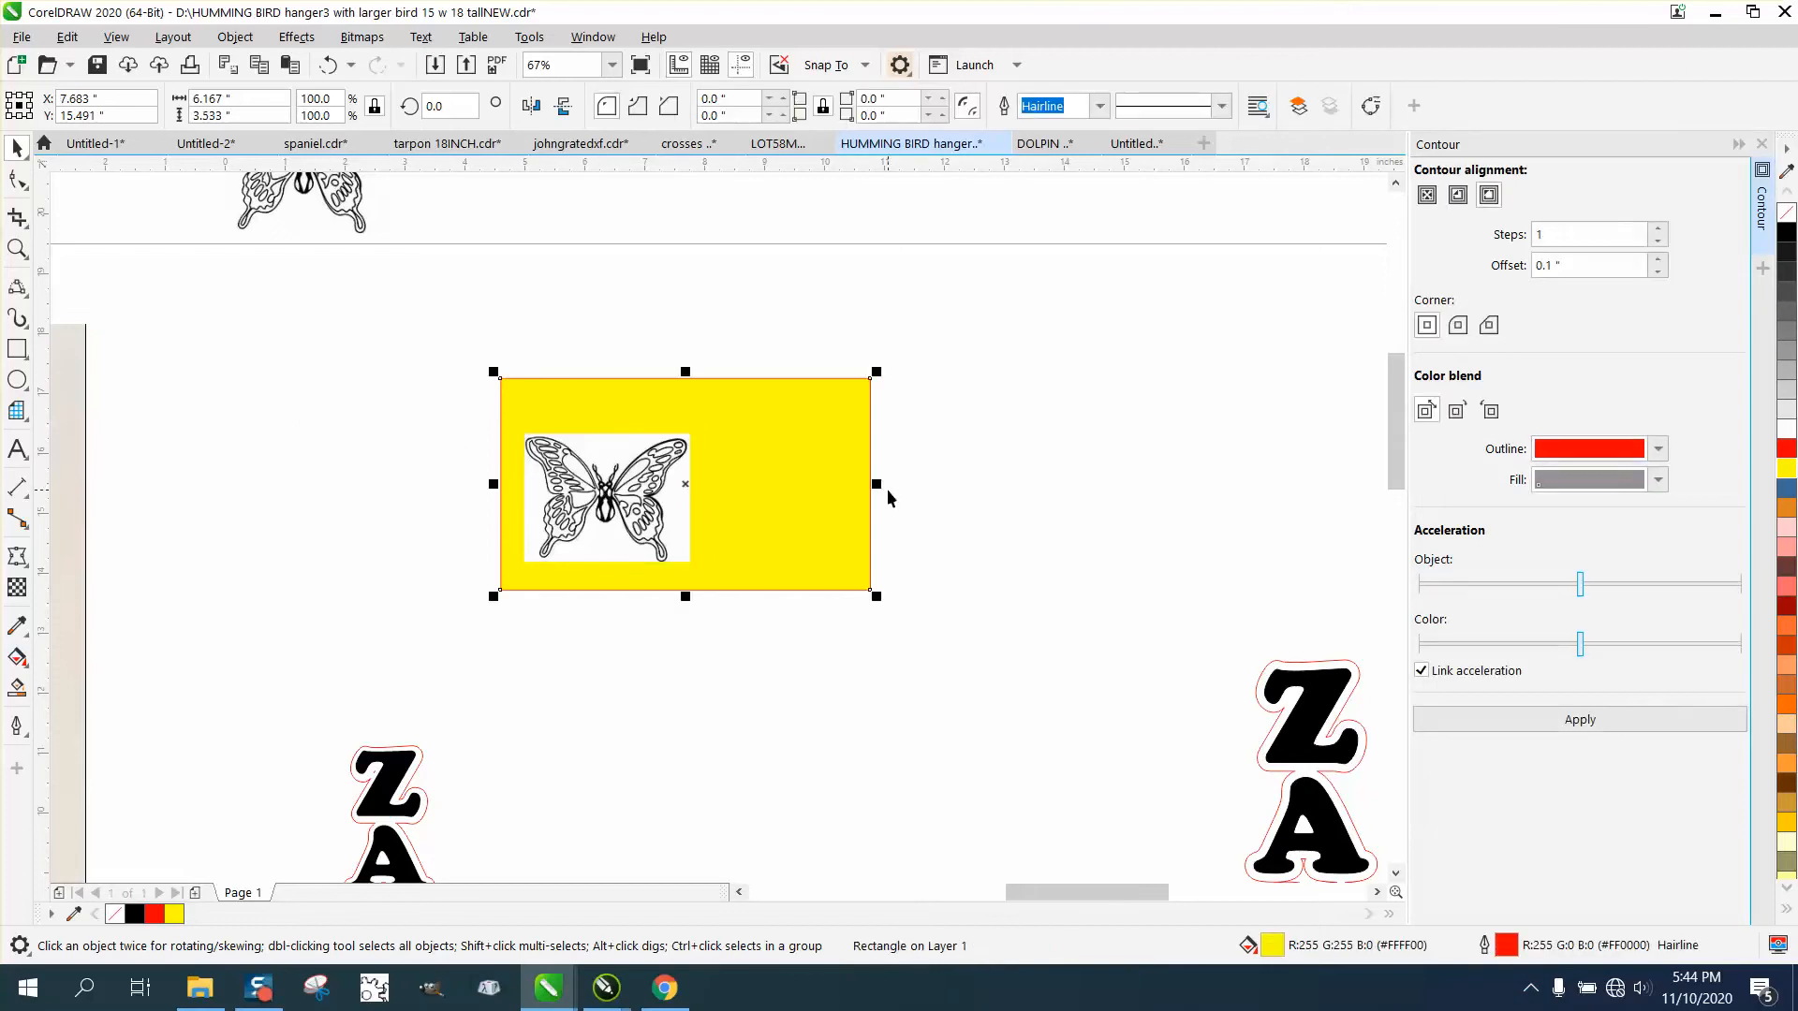
left_click_drag(871, 484, 1031, 484)
Convert the butterfly bitmap on the yellow rectangle to vectors using Outline Trace with the Clipart image type.
left_click(590, 475)
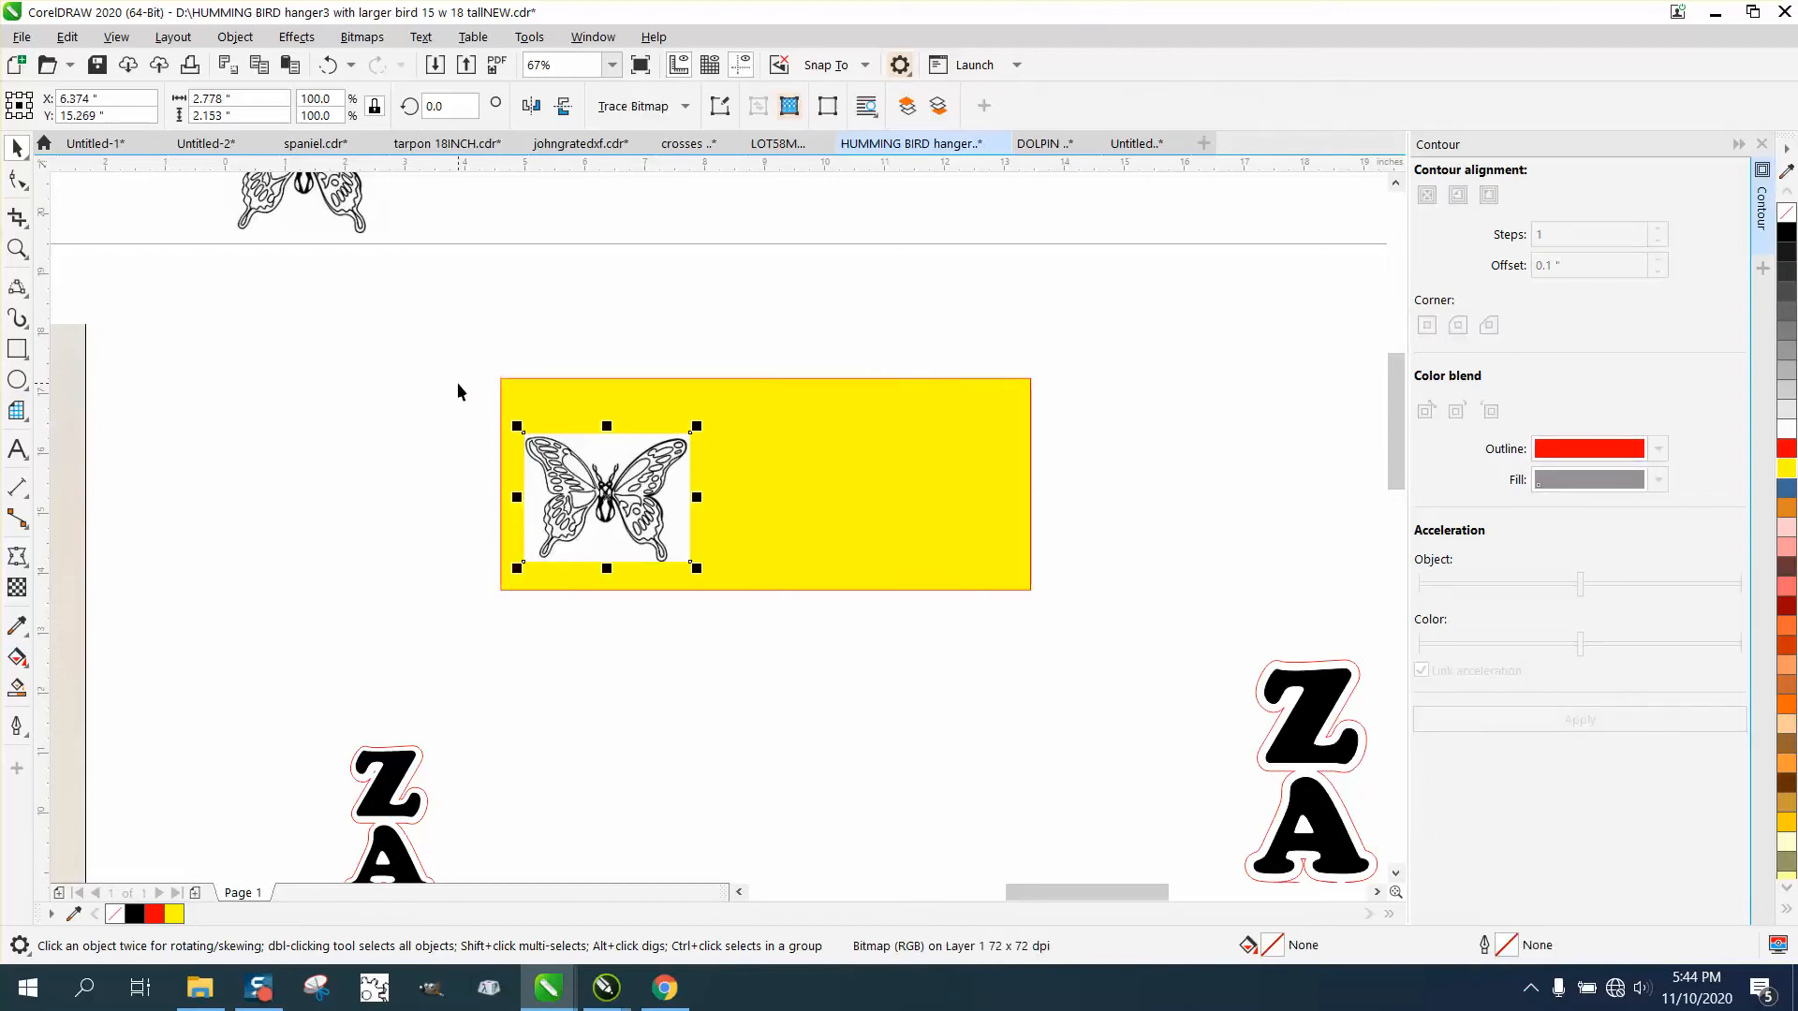
left_click_drag(424, 379, 794, 635)
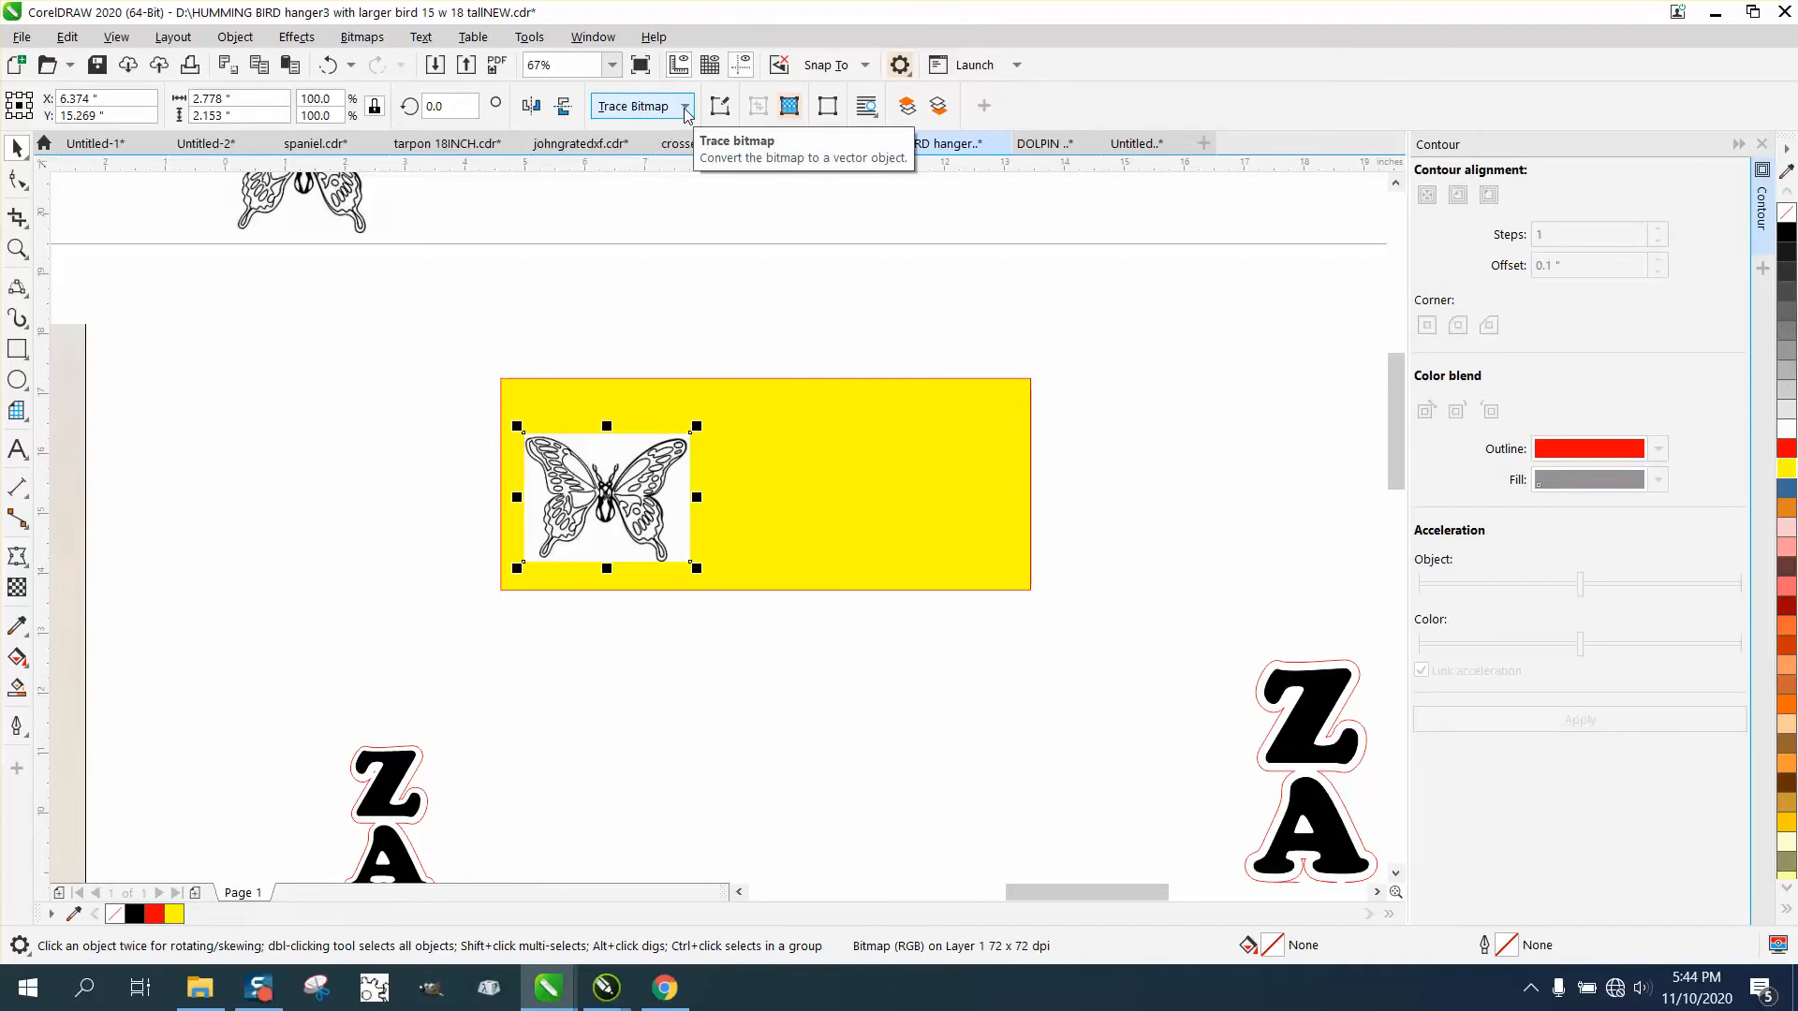
left_click(362, 38)
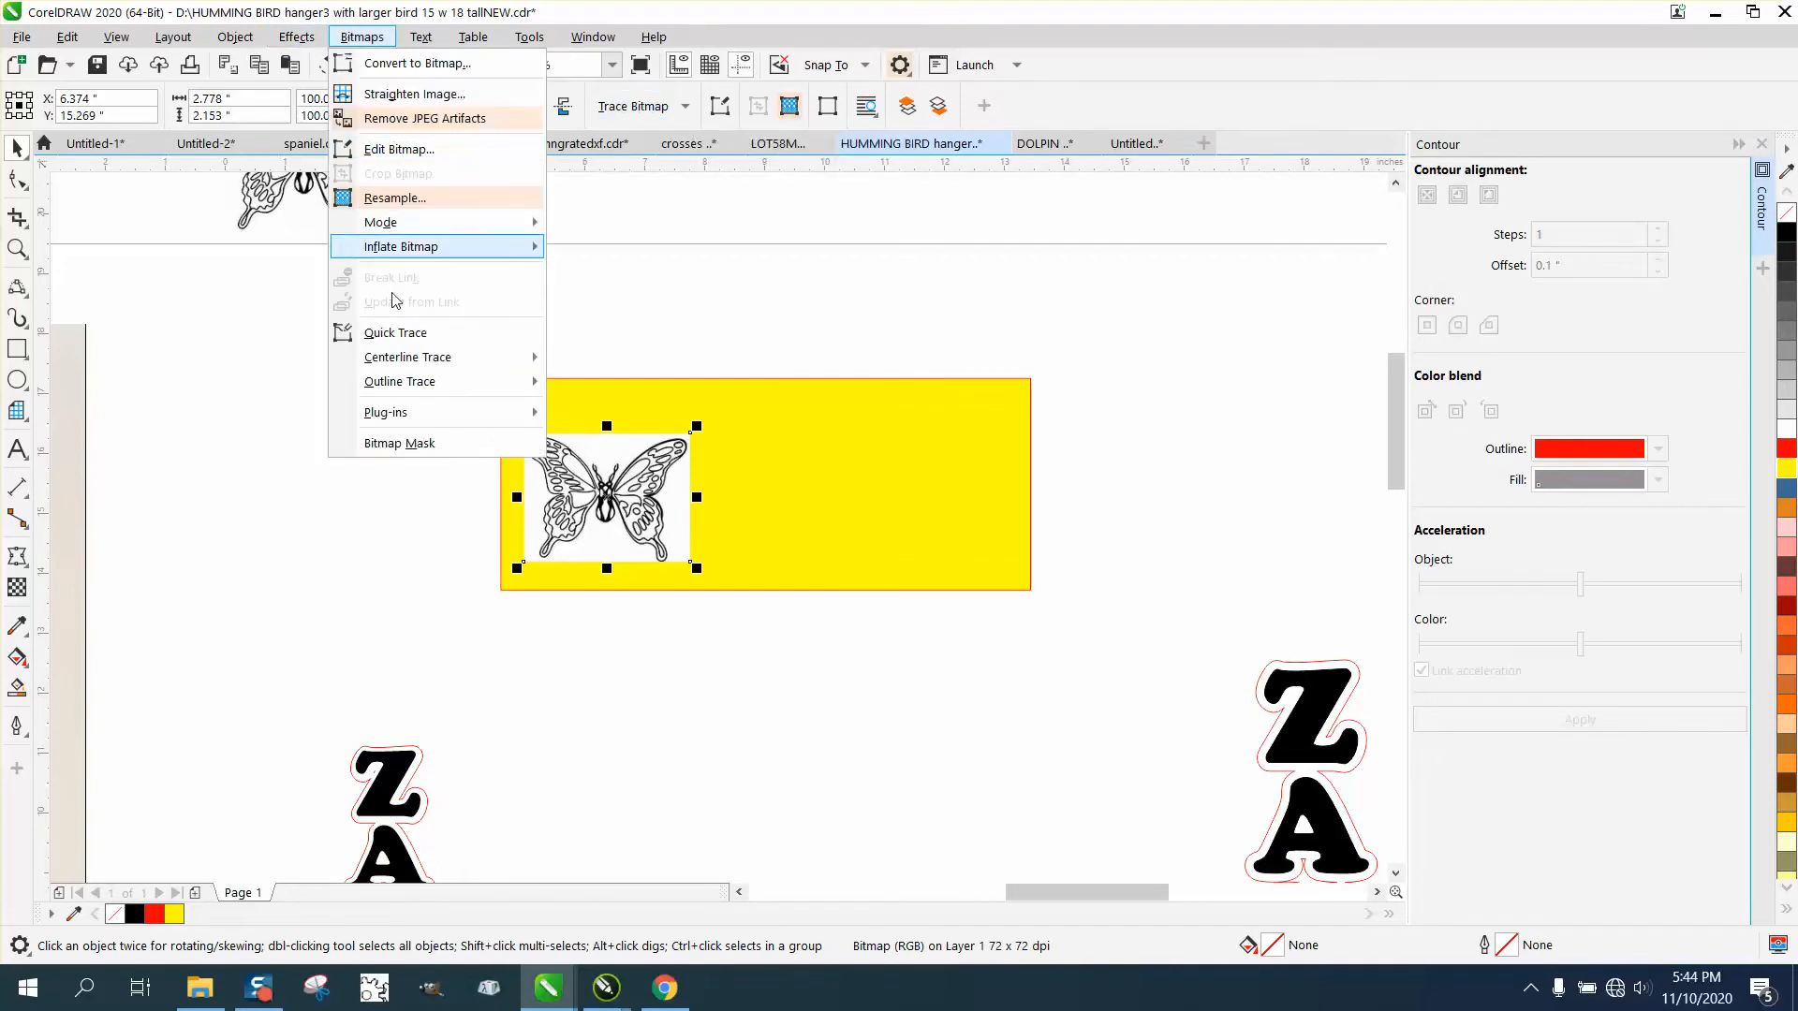
mouse_move(396, 368)
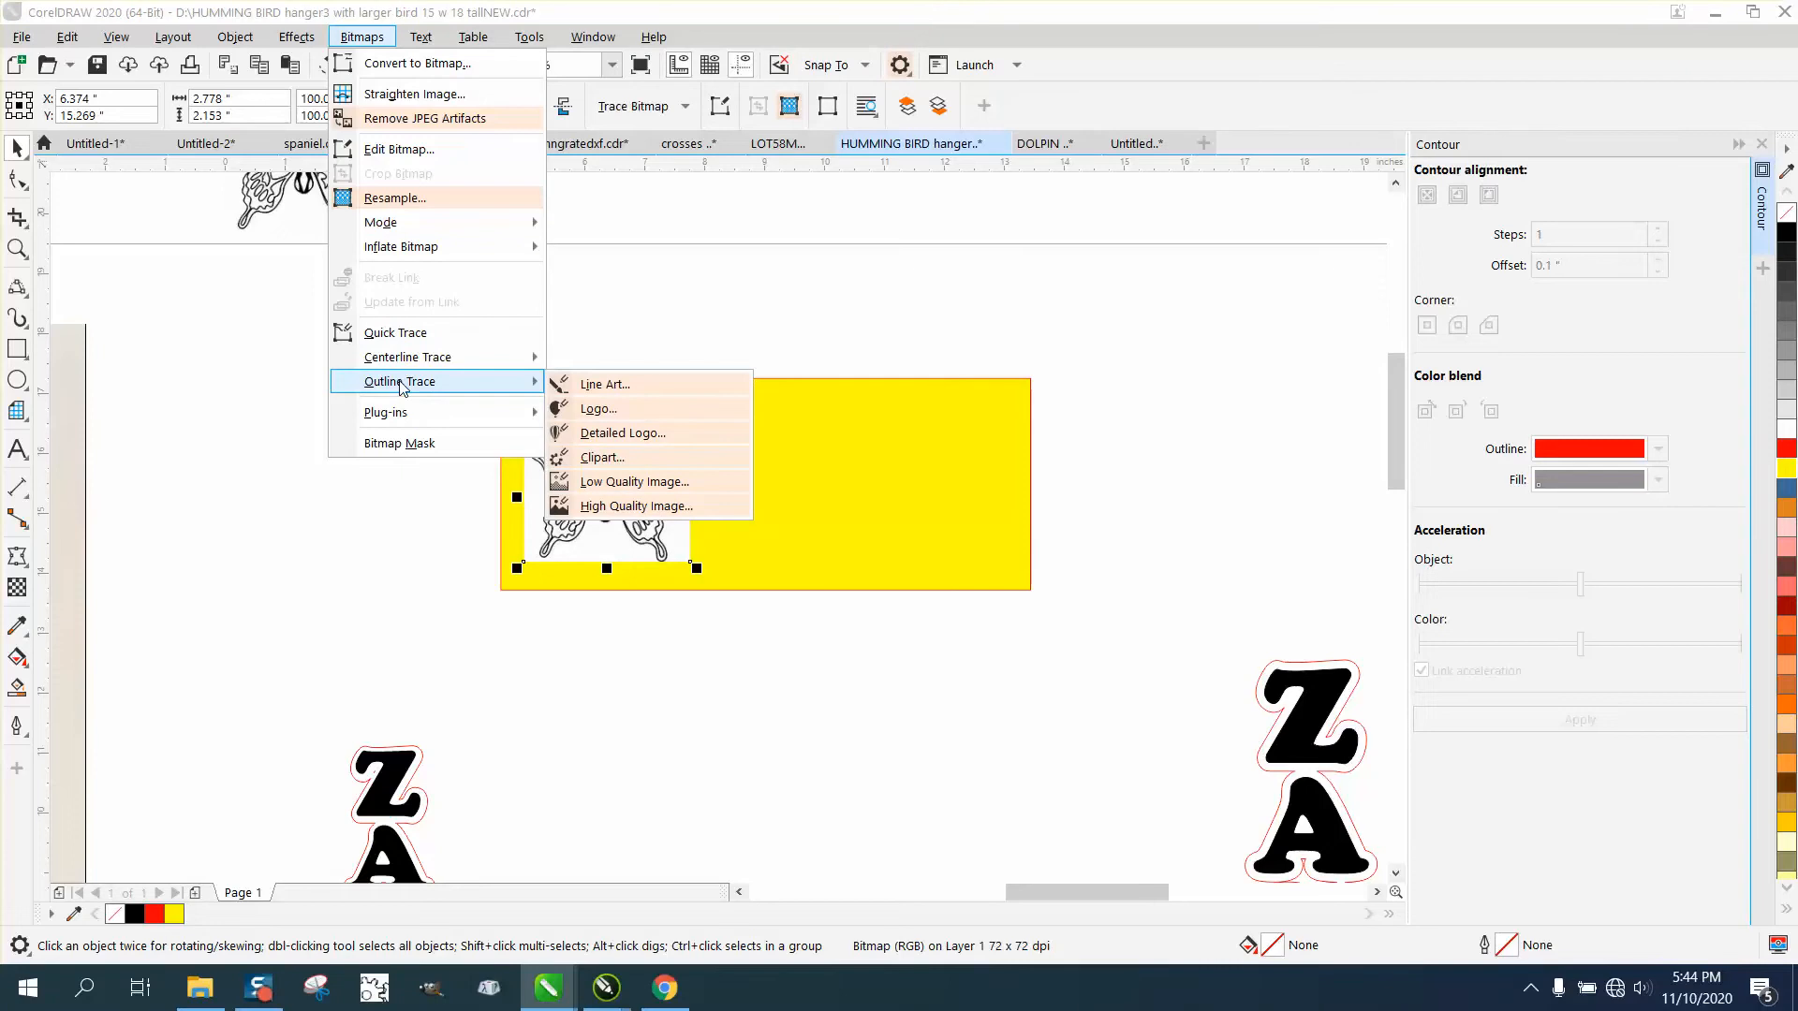
left_click(584, 461)
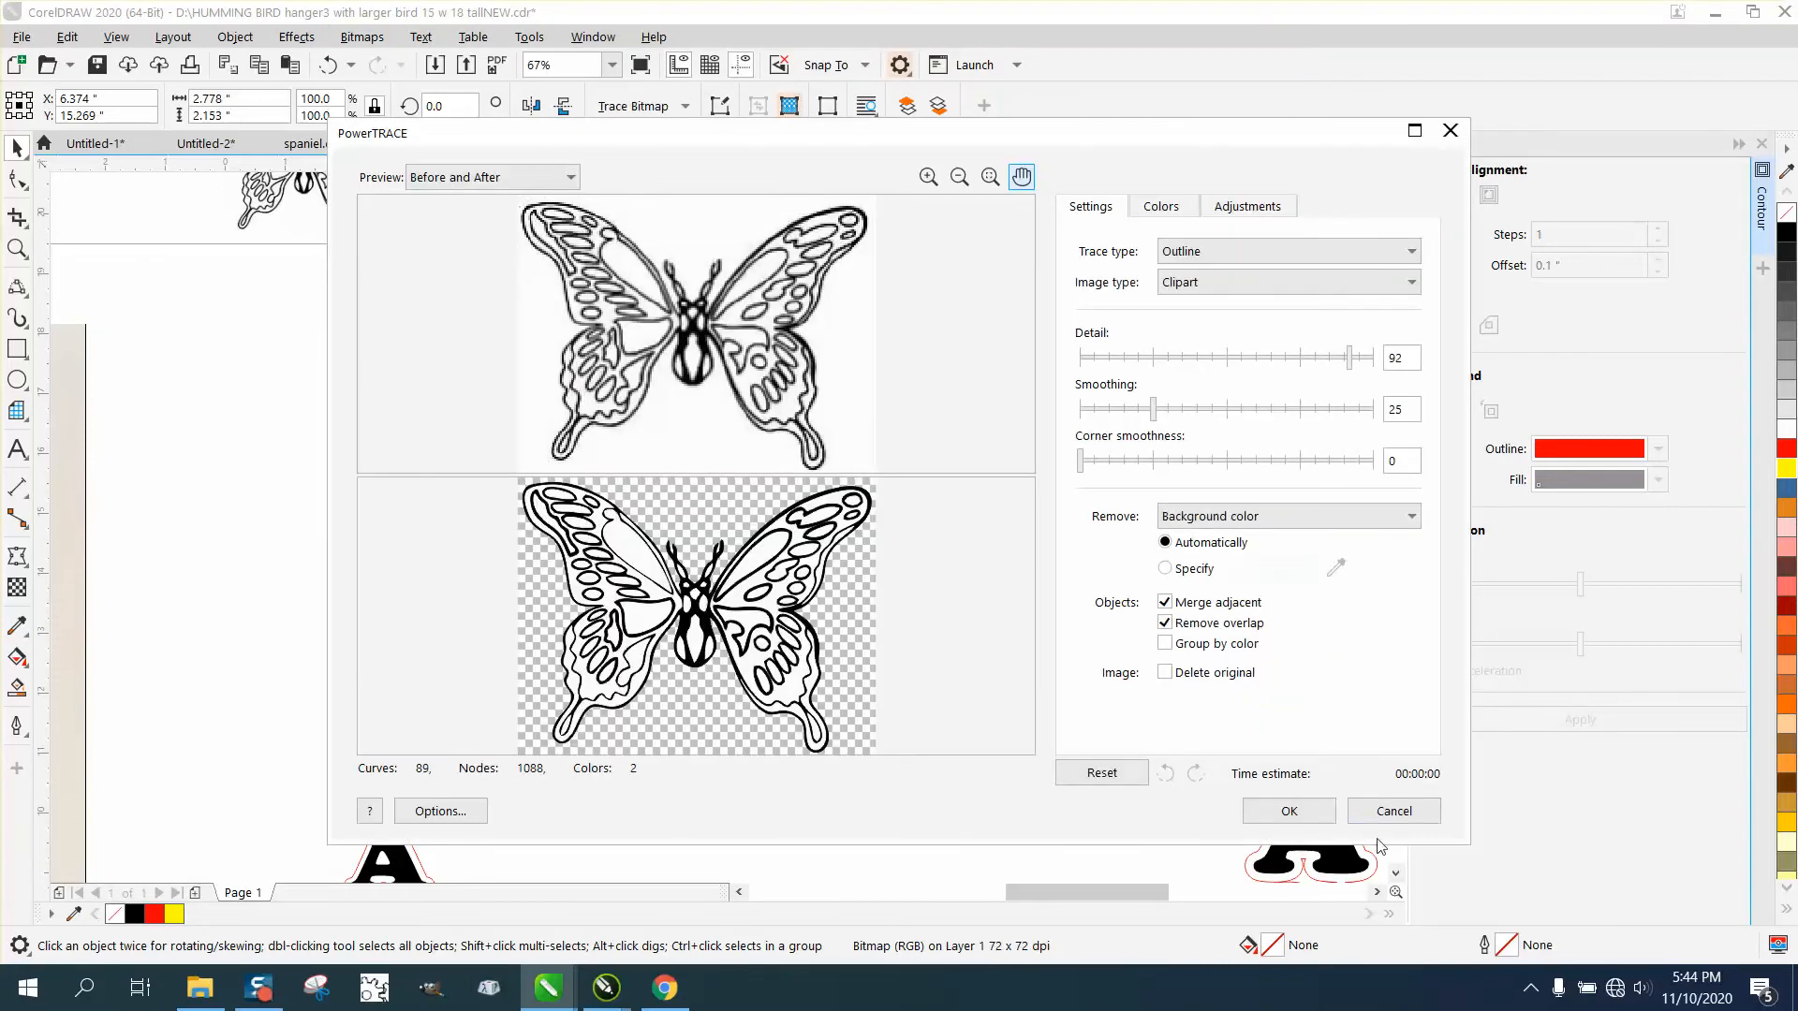
left_click(1289, 811)
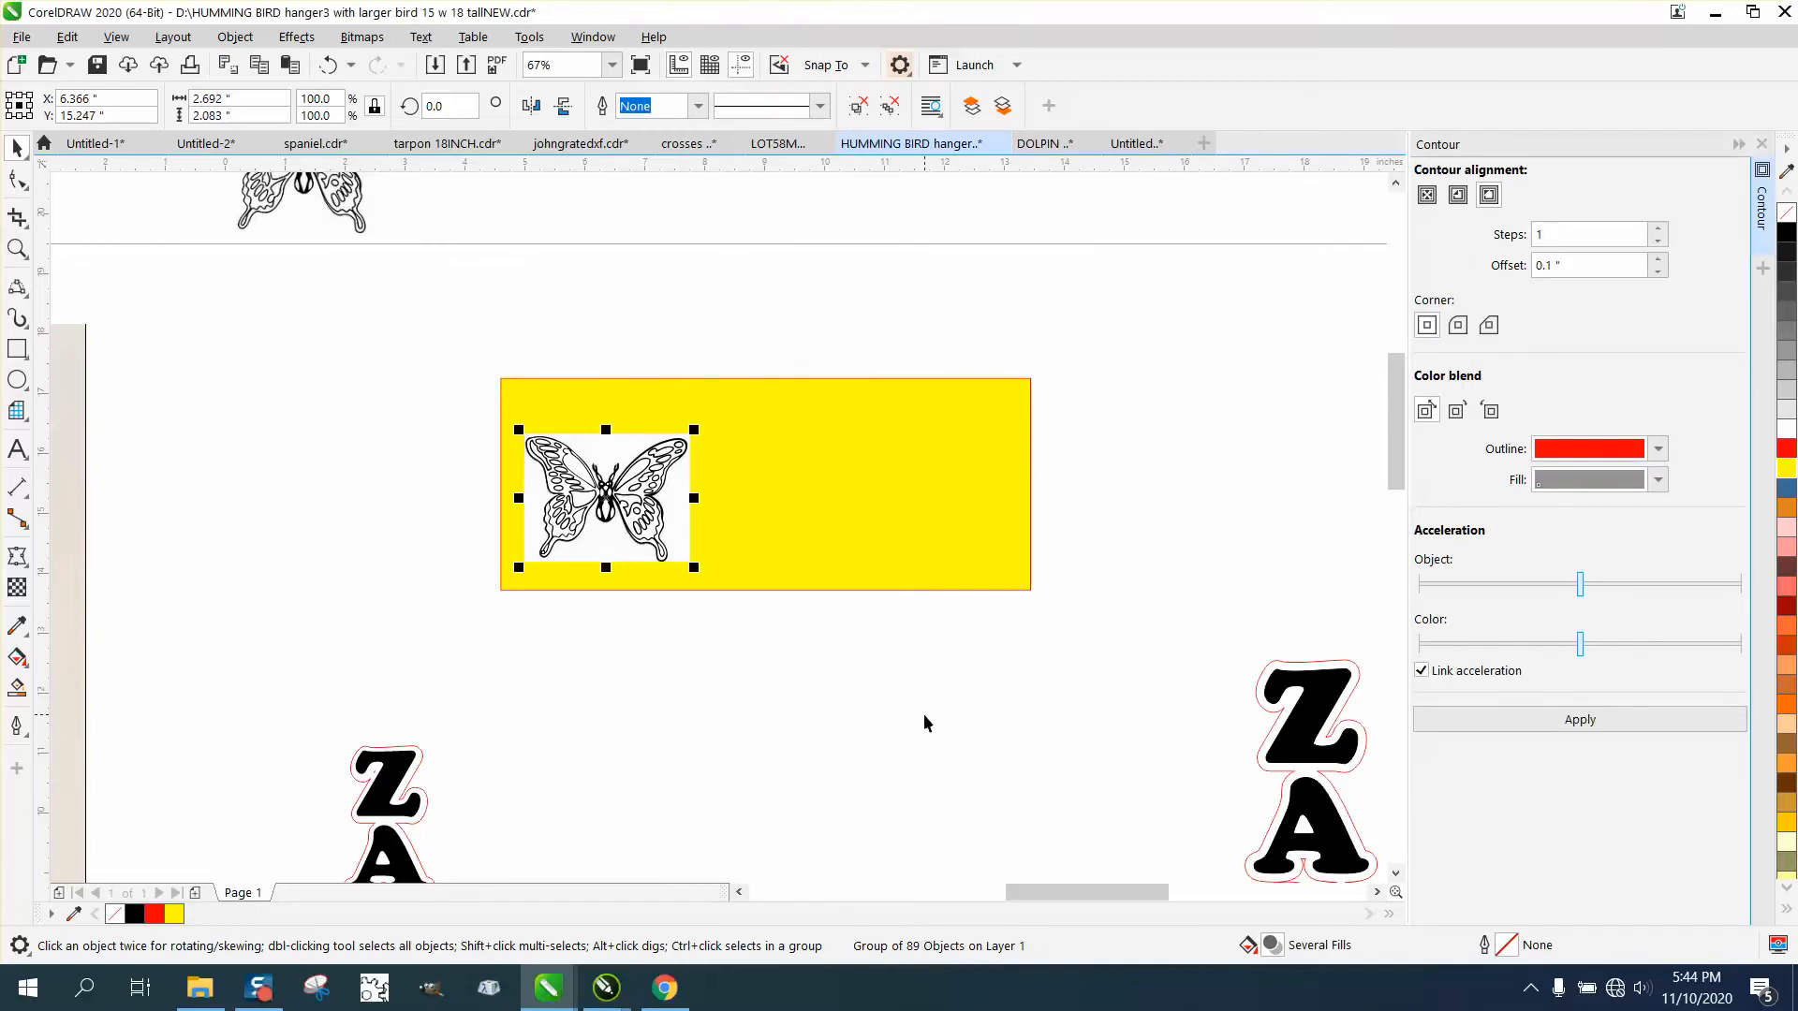
Move the traced butterfly beside the original within the yellow rectangle, and place the original bitmap above the rectangle.
left_click_drag(617, 504, 807, 505)
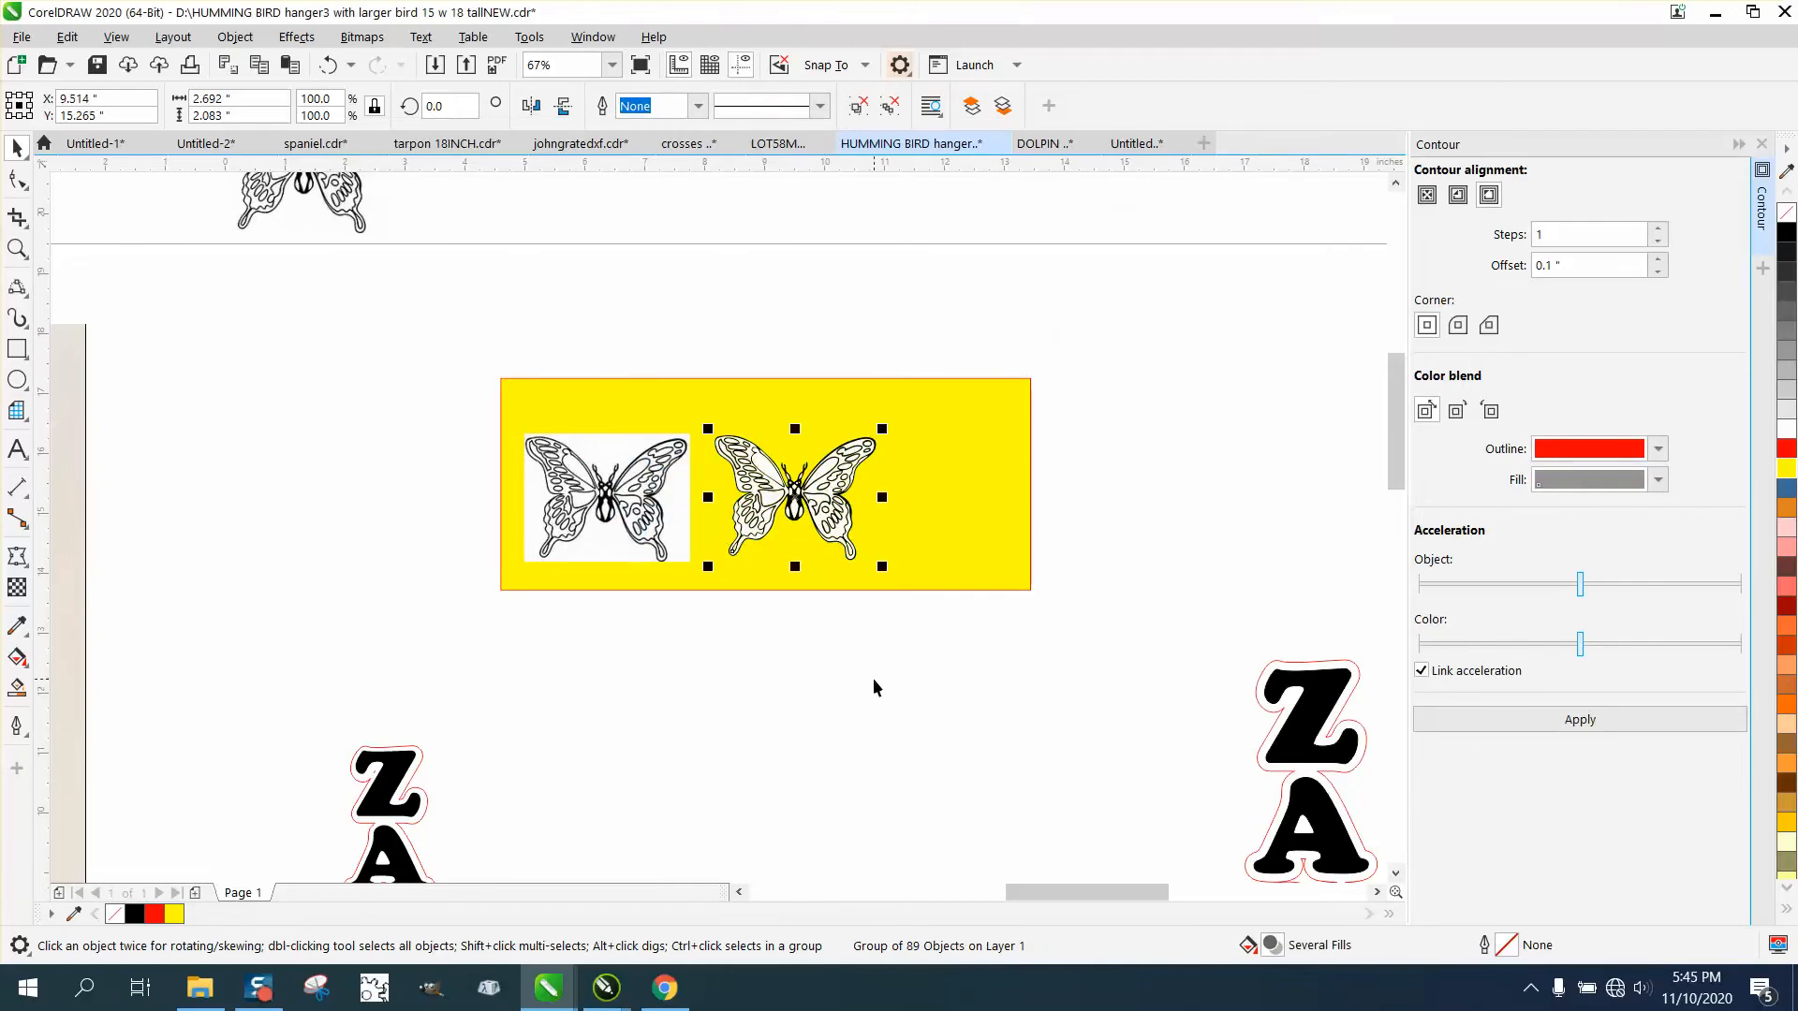
left_click_drag(626, 526, 581, 306)
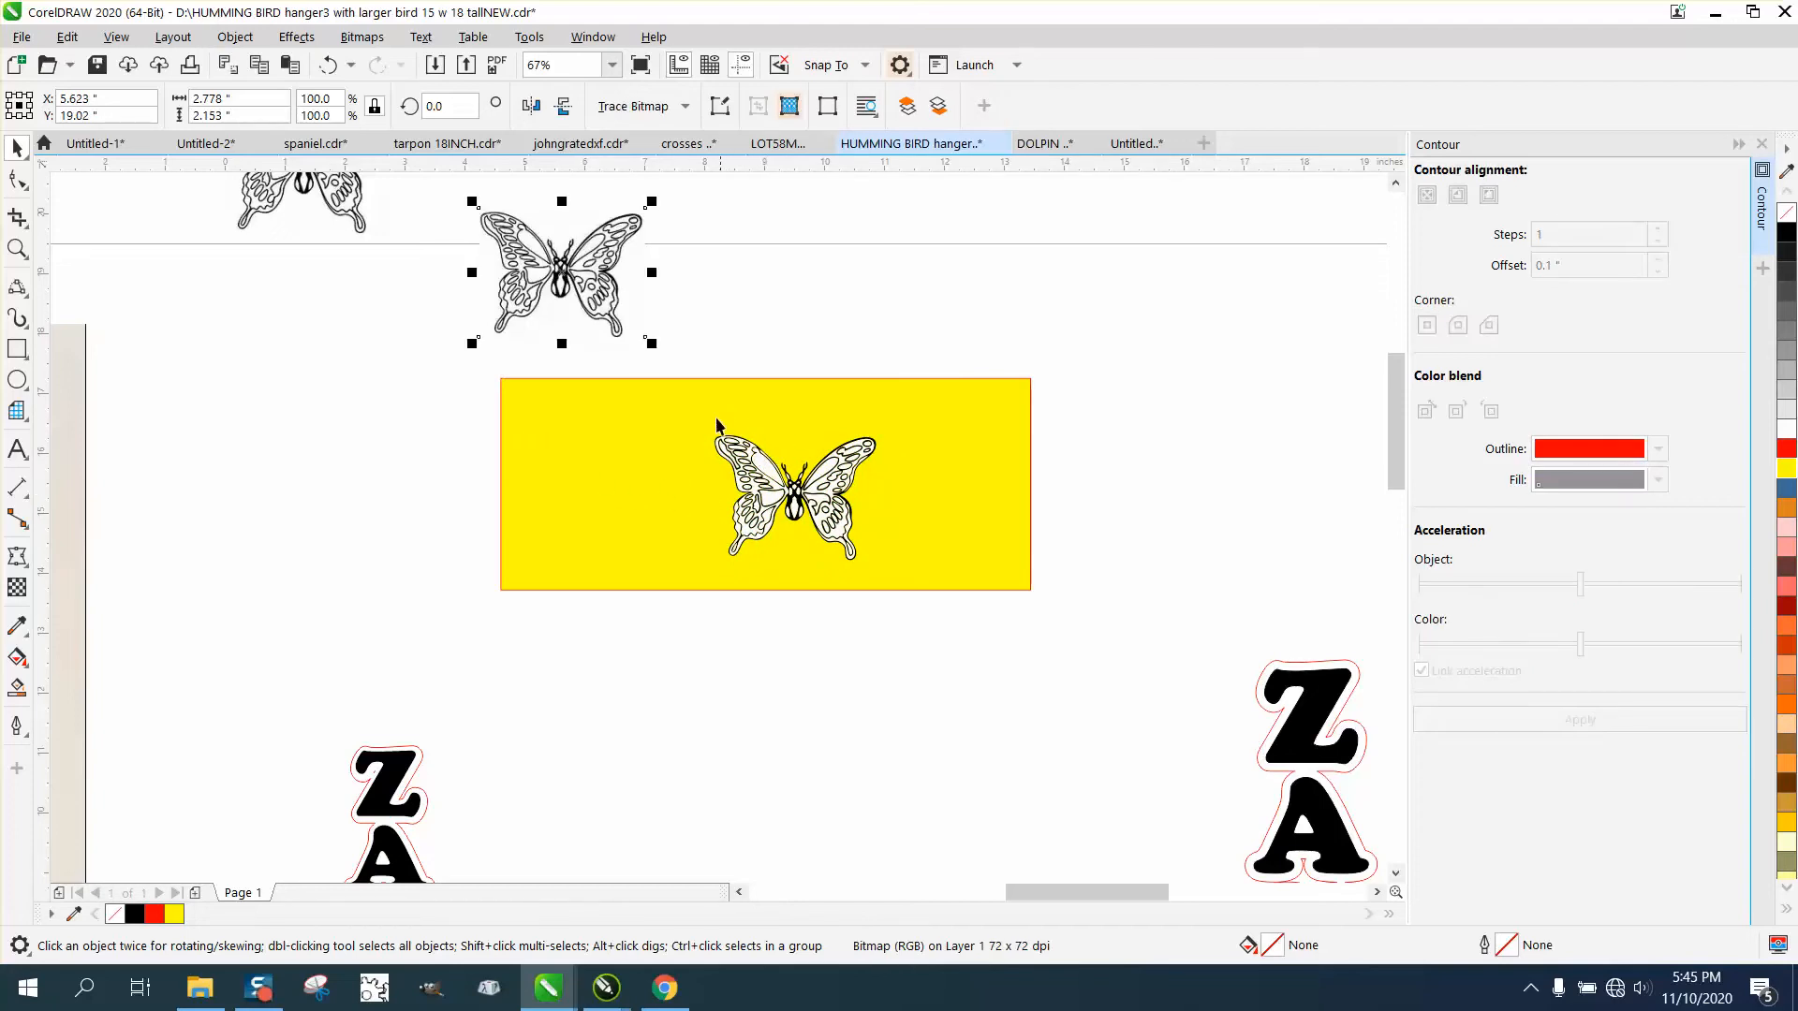
Ungroup the traced butterfly on the yellow rectangle and deselect its pieces.
left_click(753, 468)
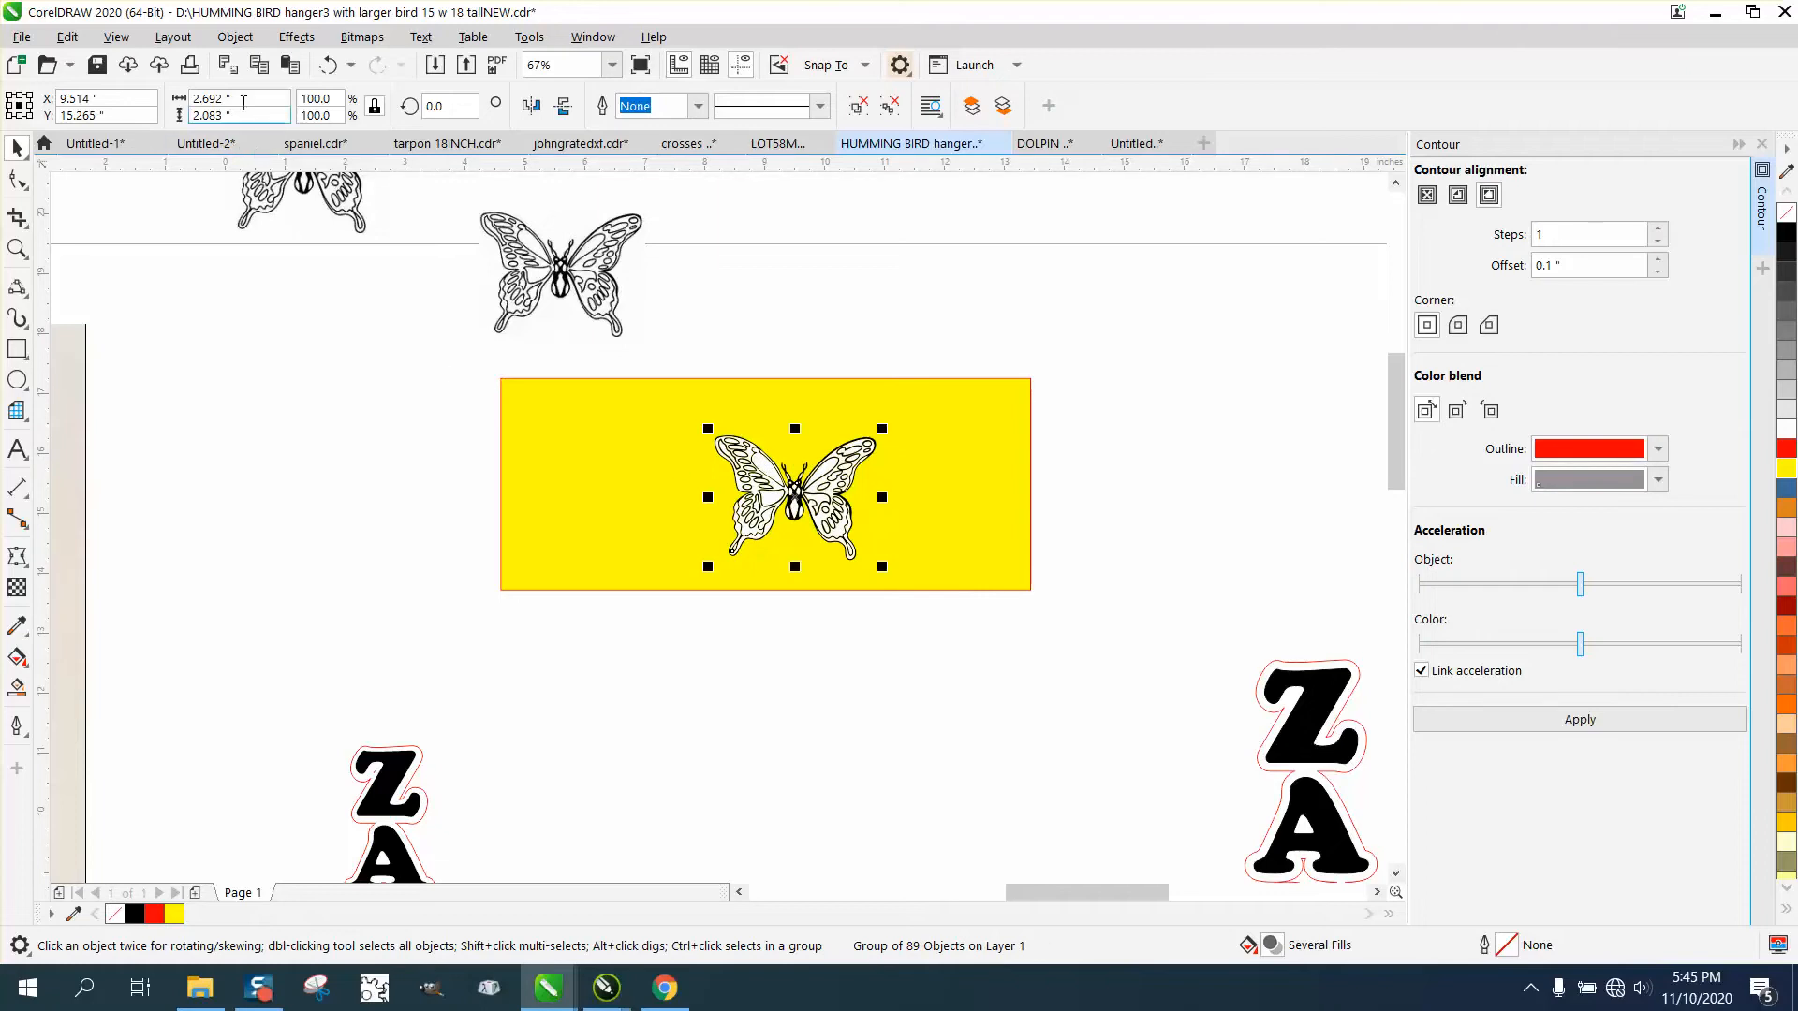
left_click(239, 38)
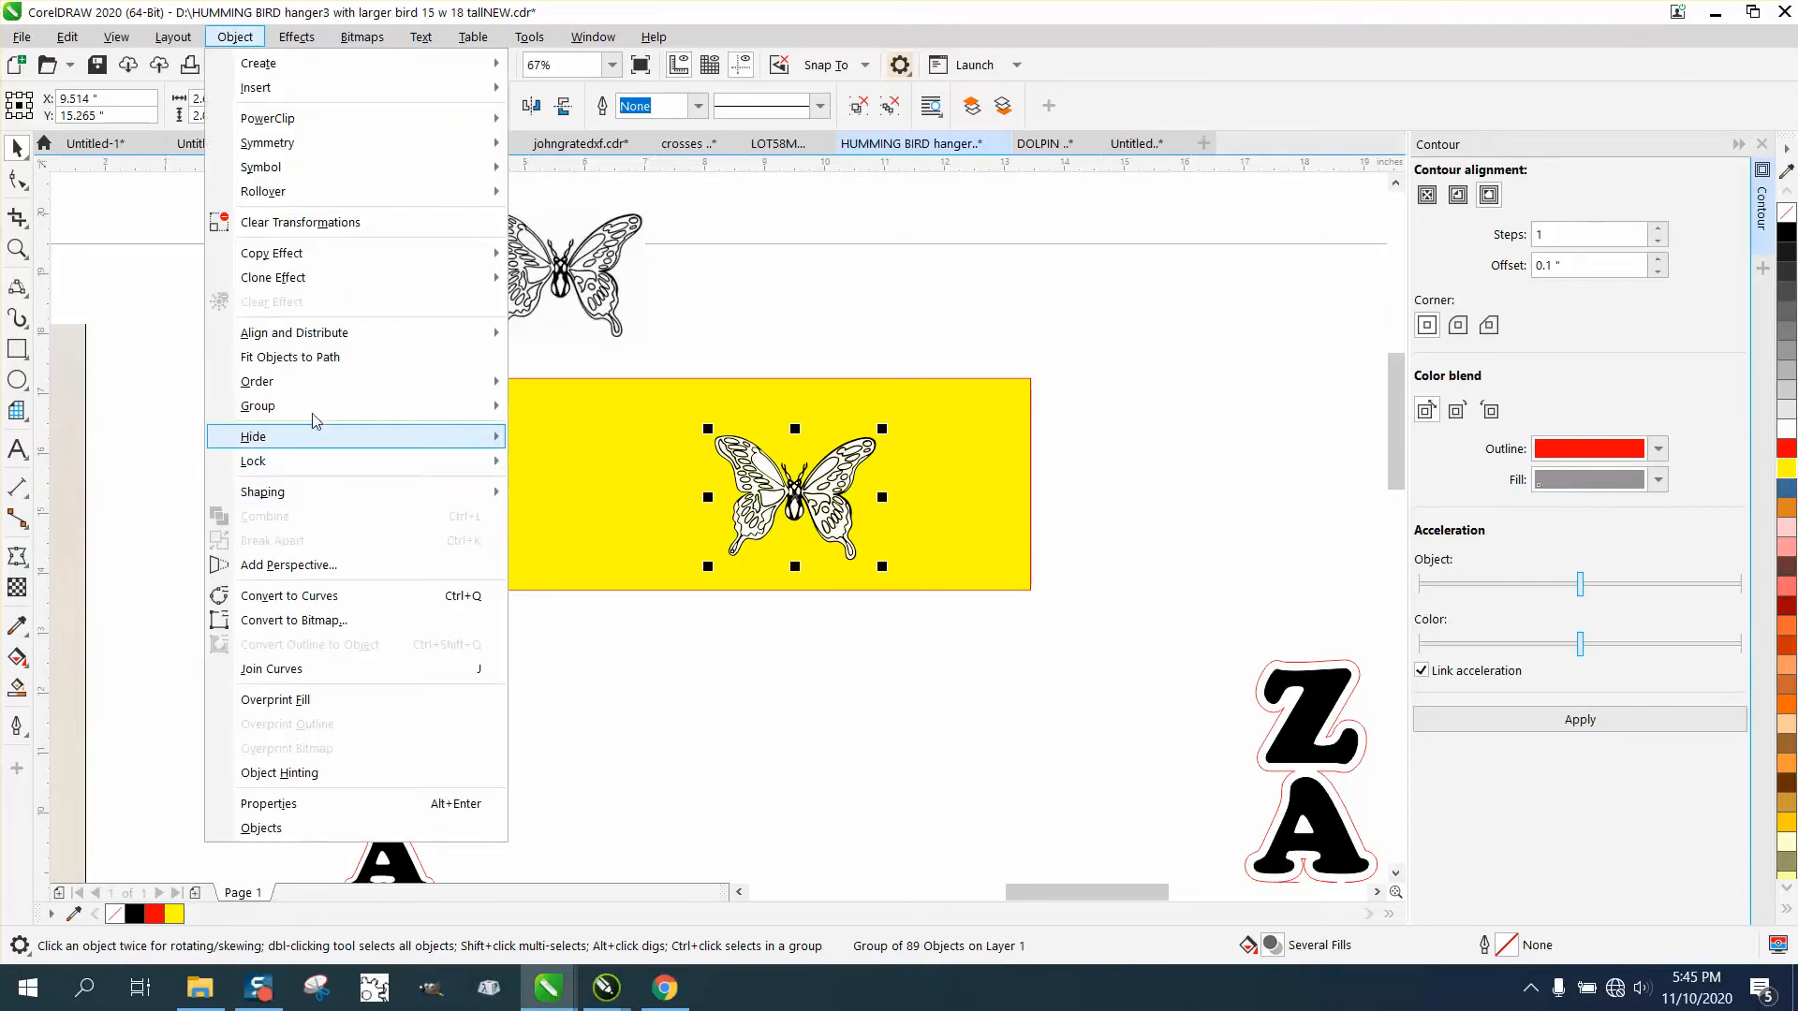
mouse_move(319, 406)
left_click(566, 434)
left_click(642, 375)
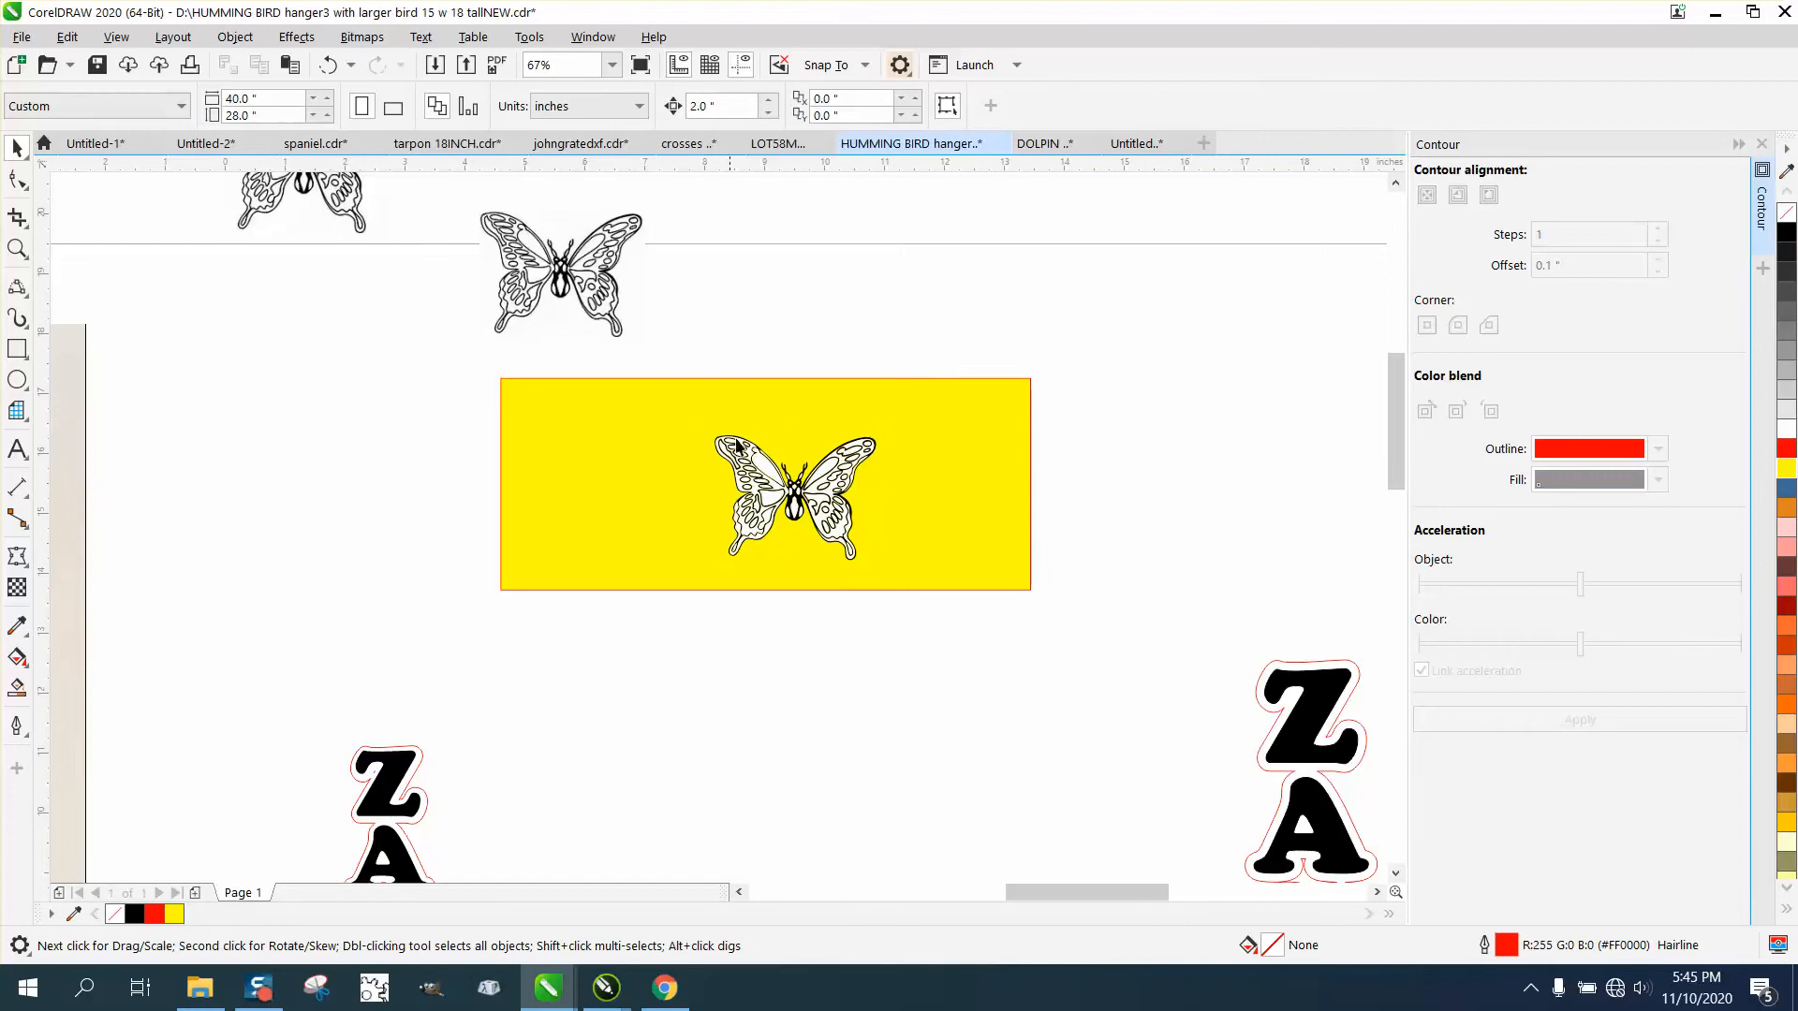
Try deleting the large white shape inside the butterfly's upper-left wing, and undo the deletion.
double_click(771, 474)
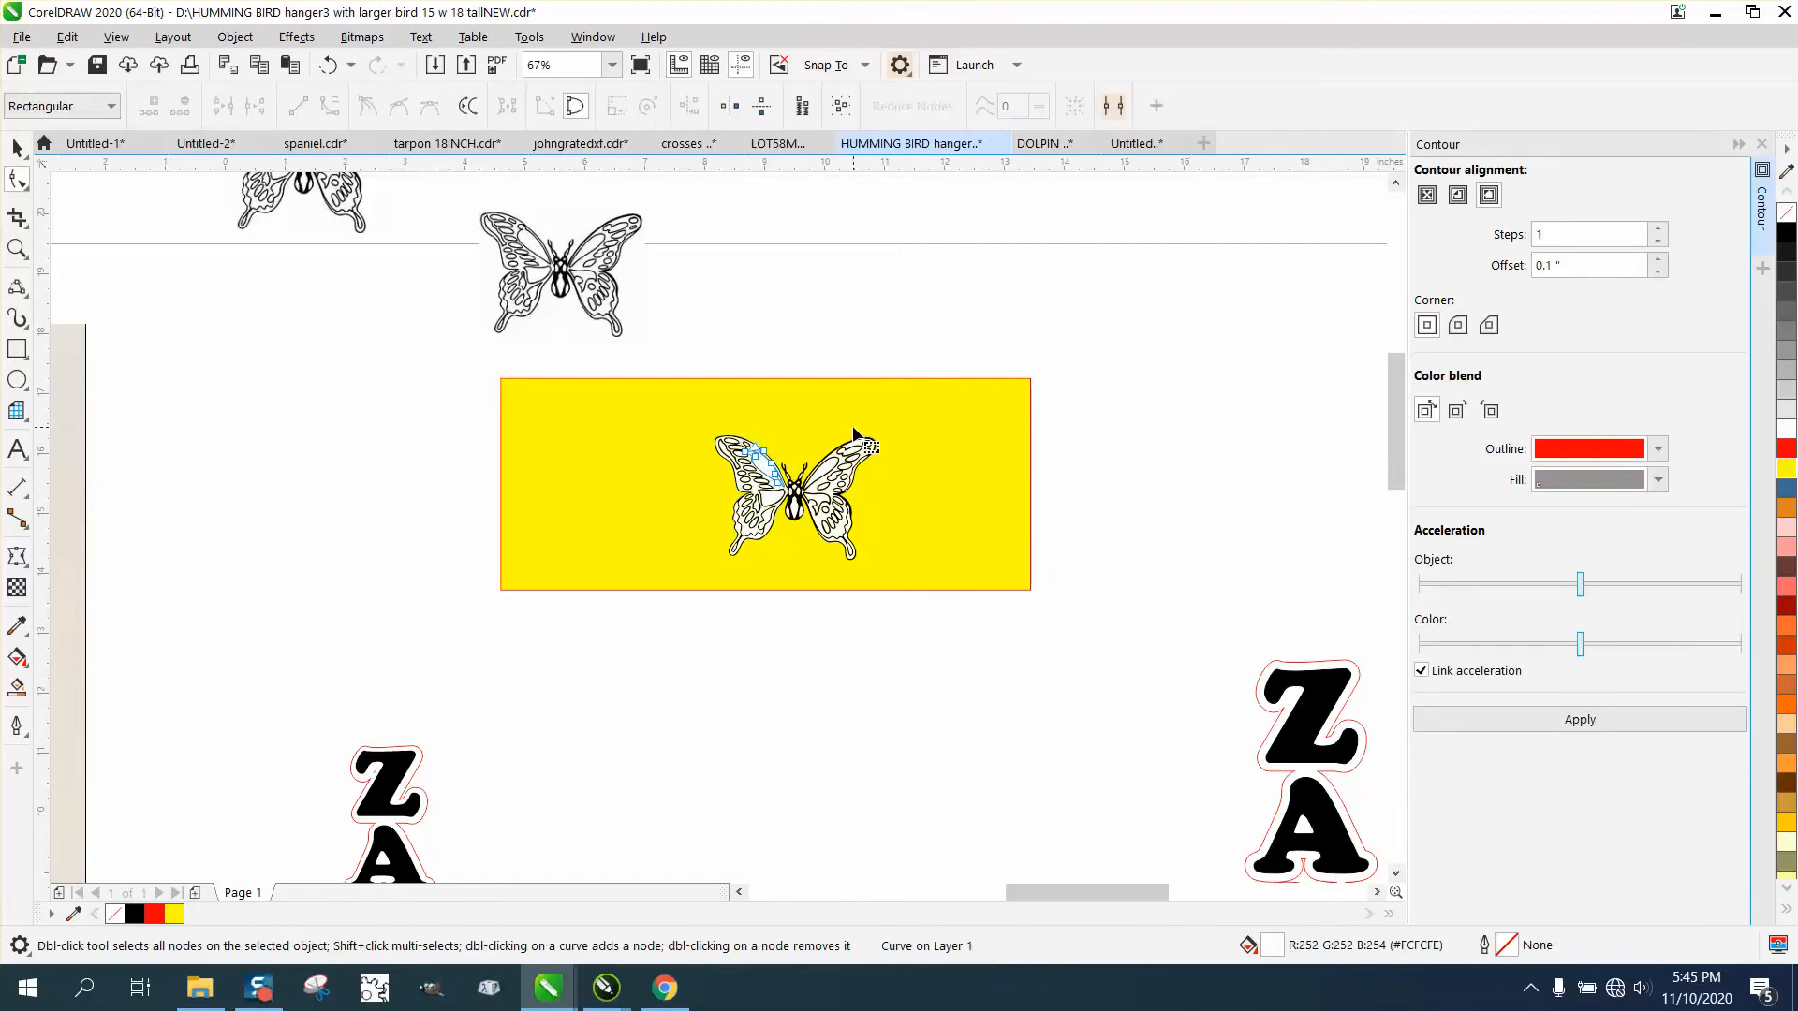
left_click(16, 249)
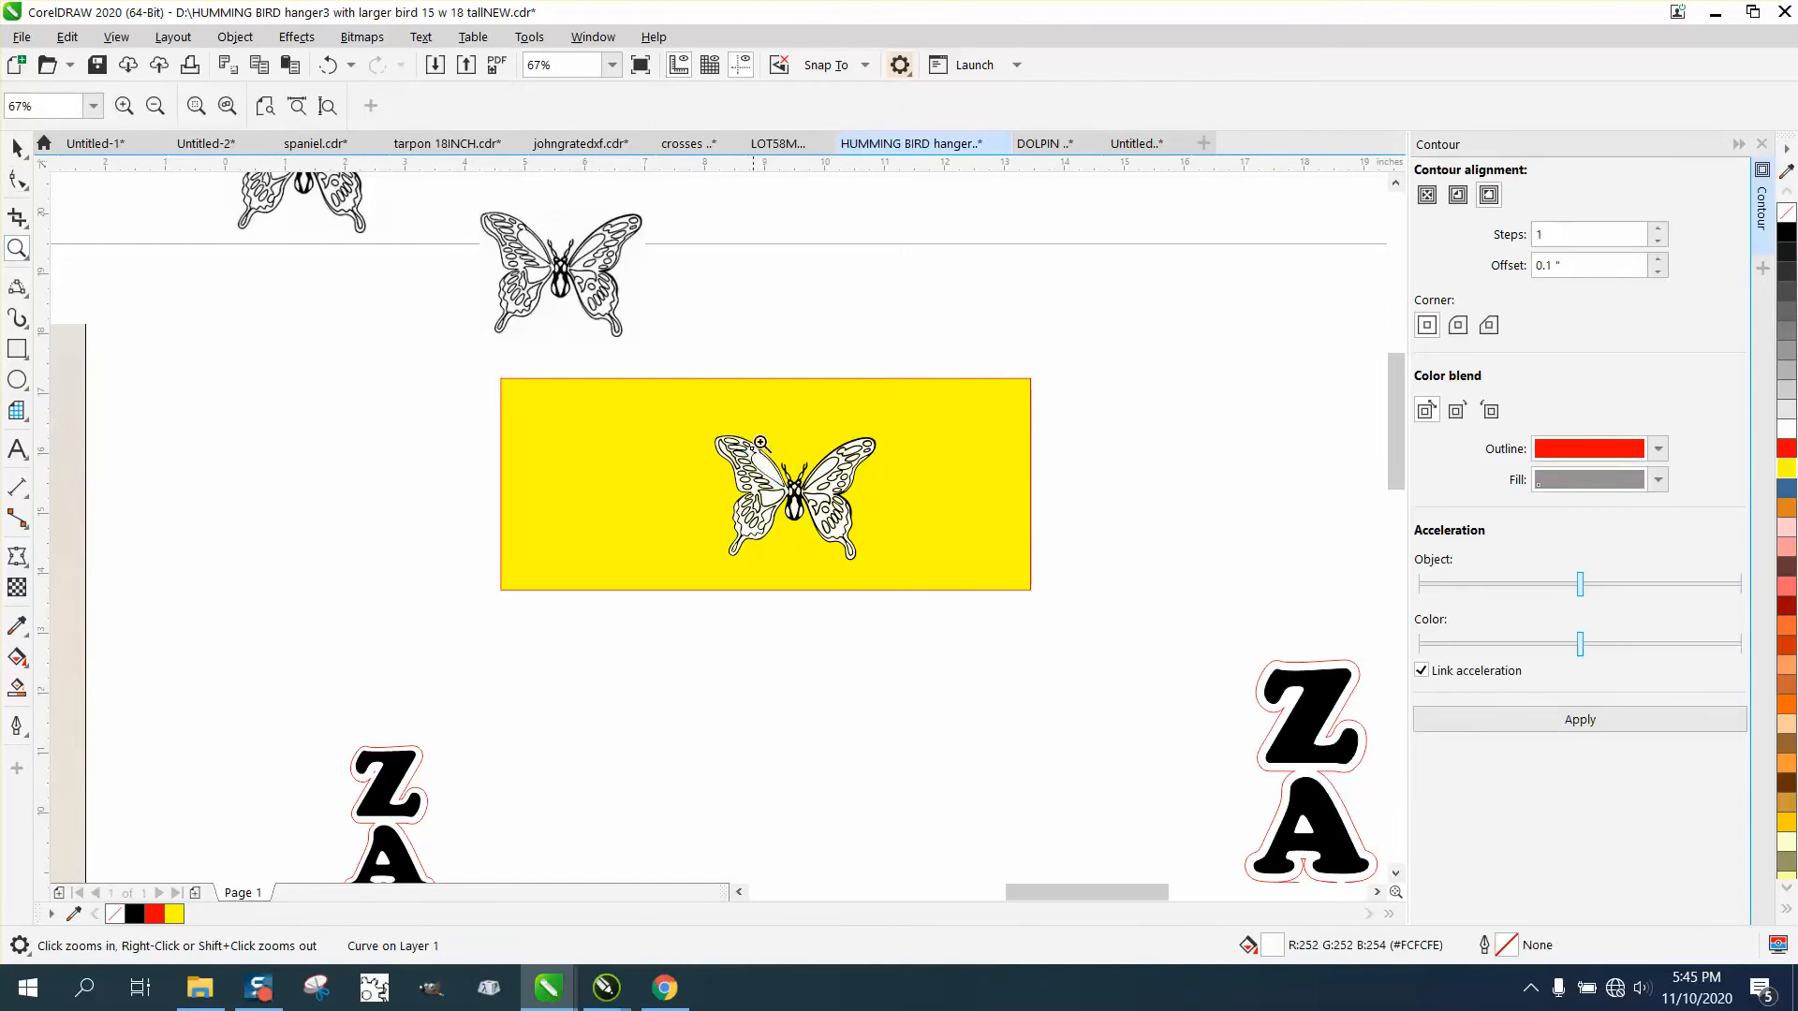
left_click_drag(641, 375, 953, 598)
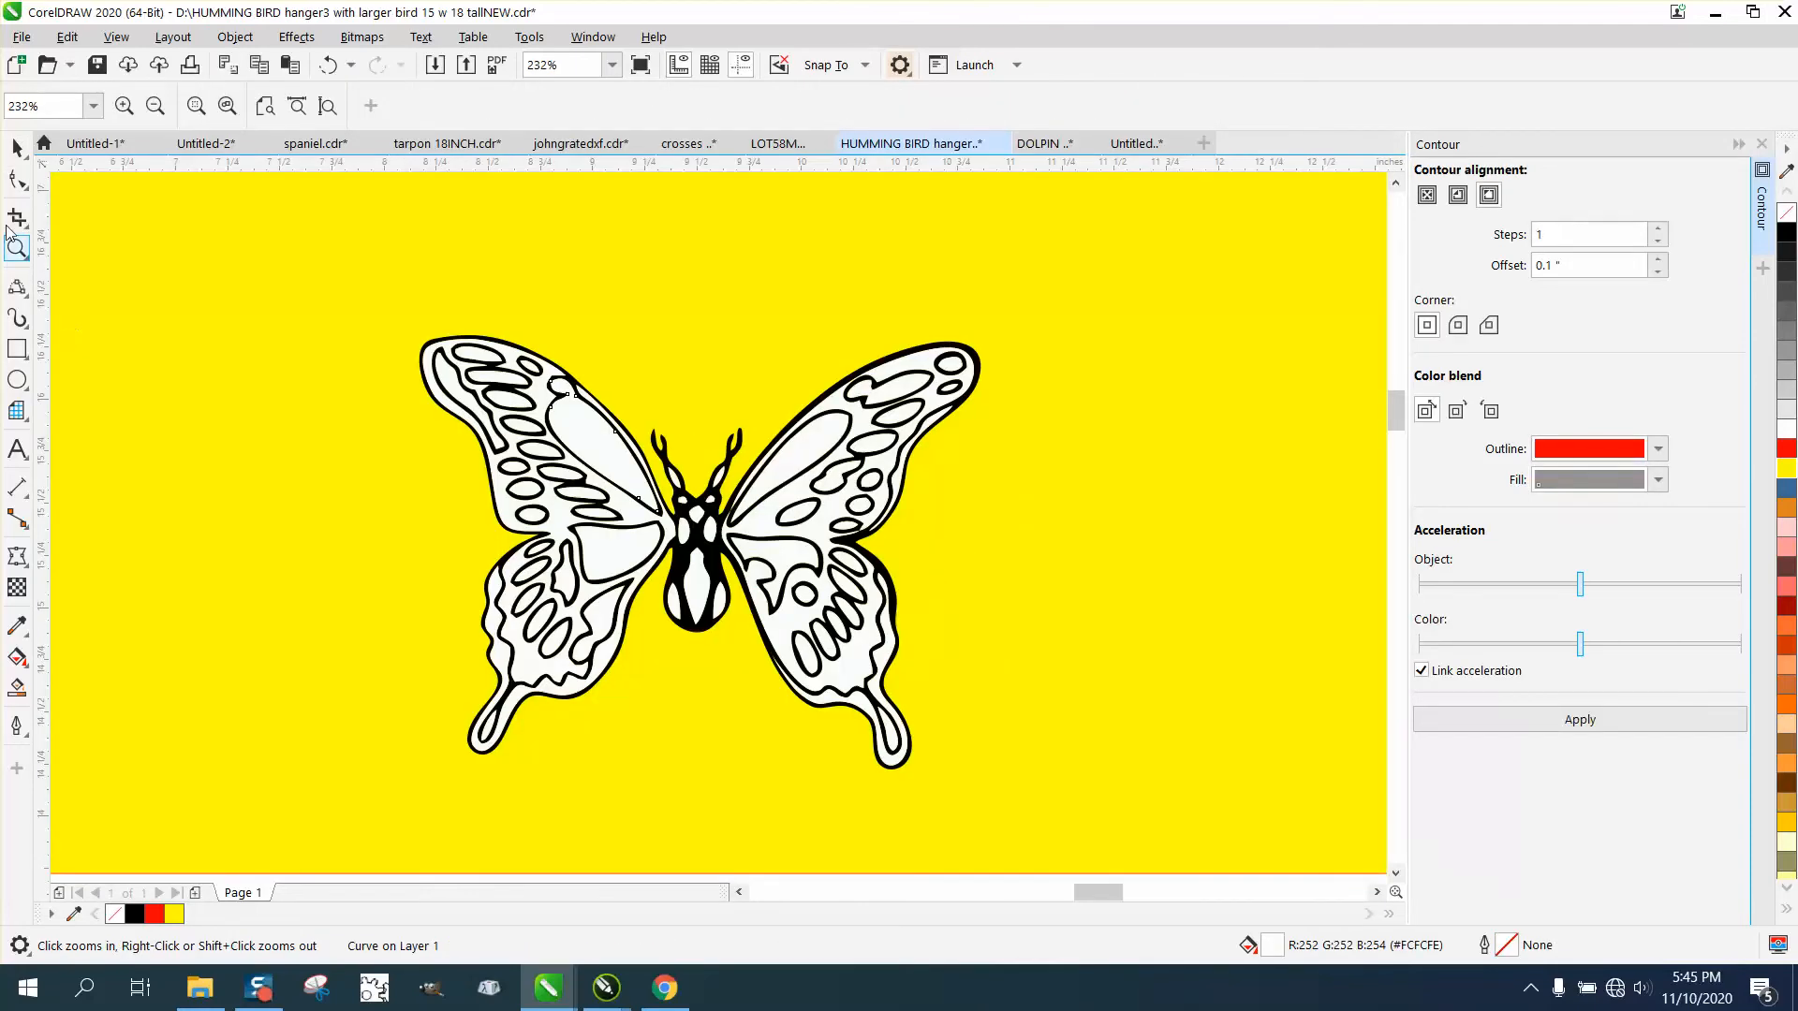
key("space")
key("Delete")
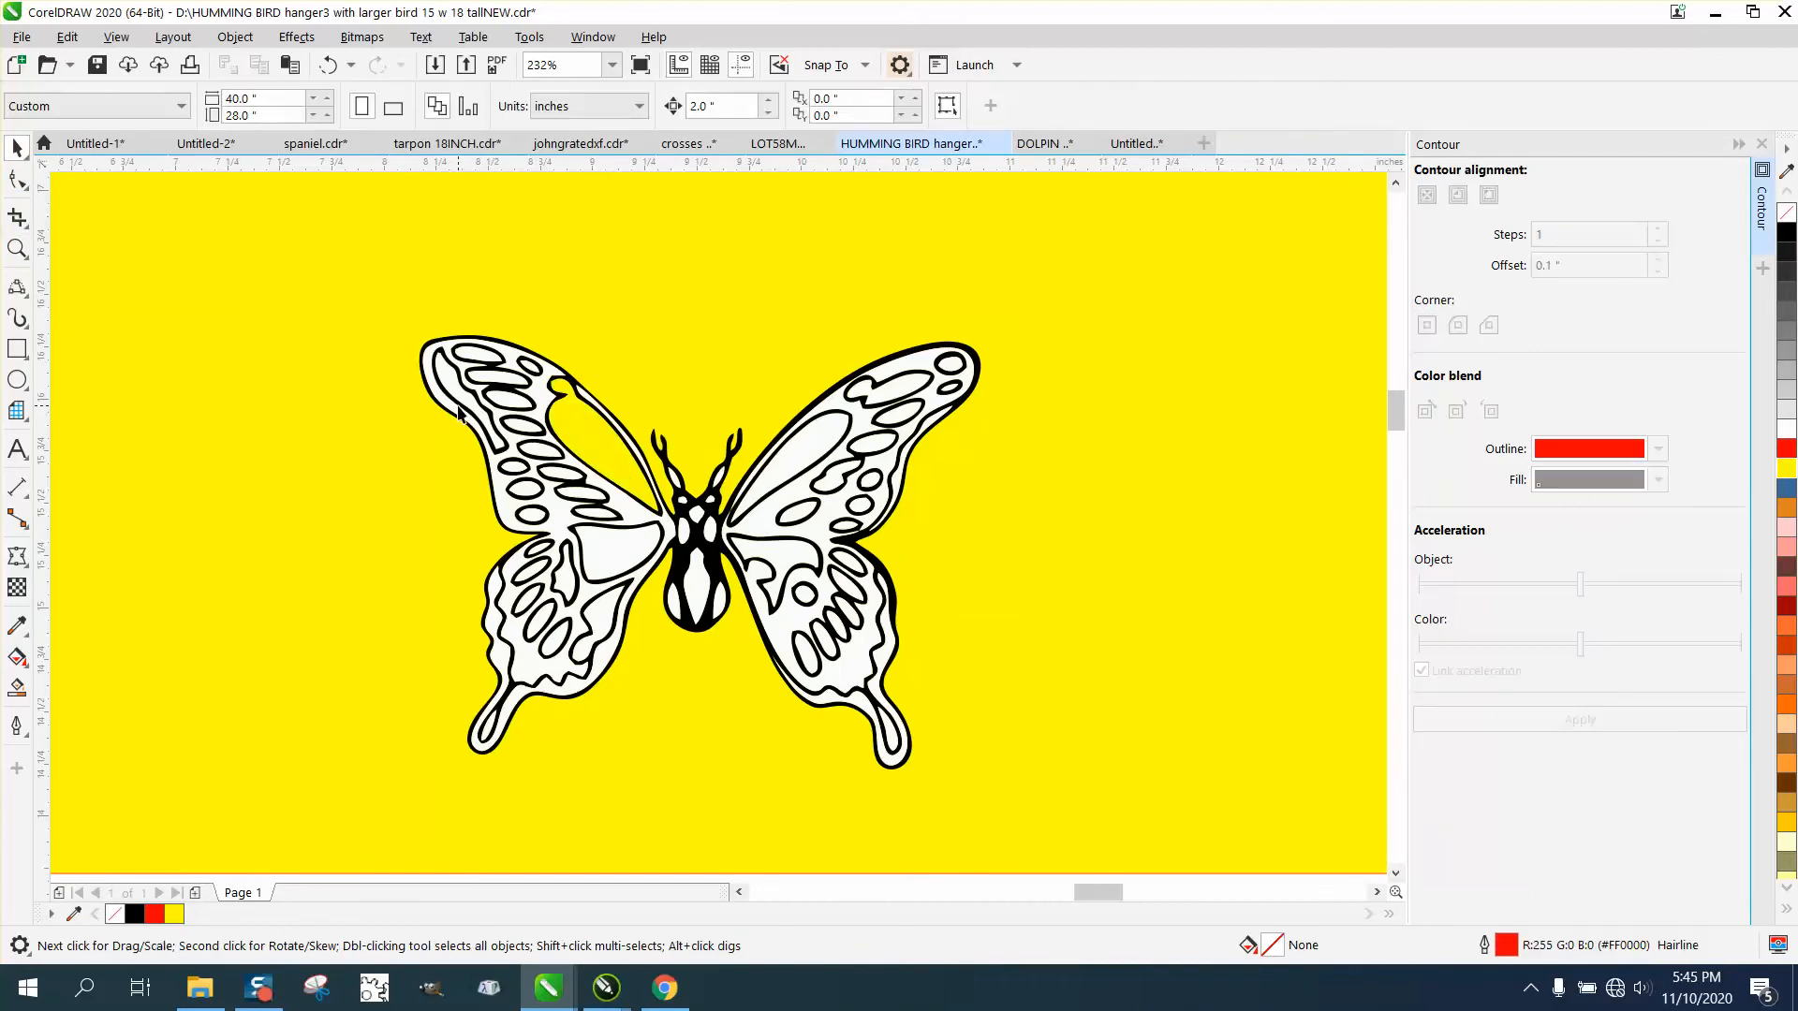
left_click(330, 62)
Close the Contour docker and open Find and Replace for searching objects.
scroll(669, 394, "down", 2)
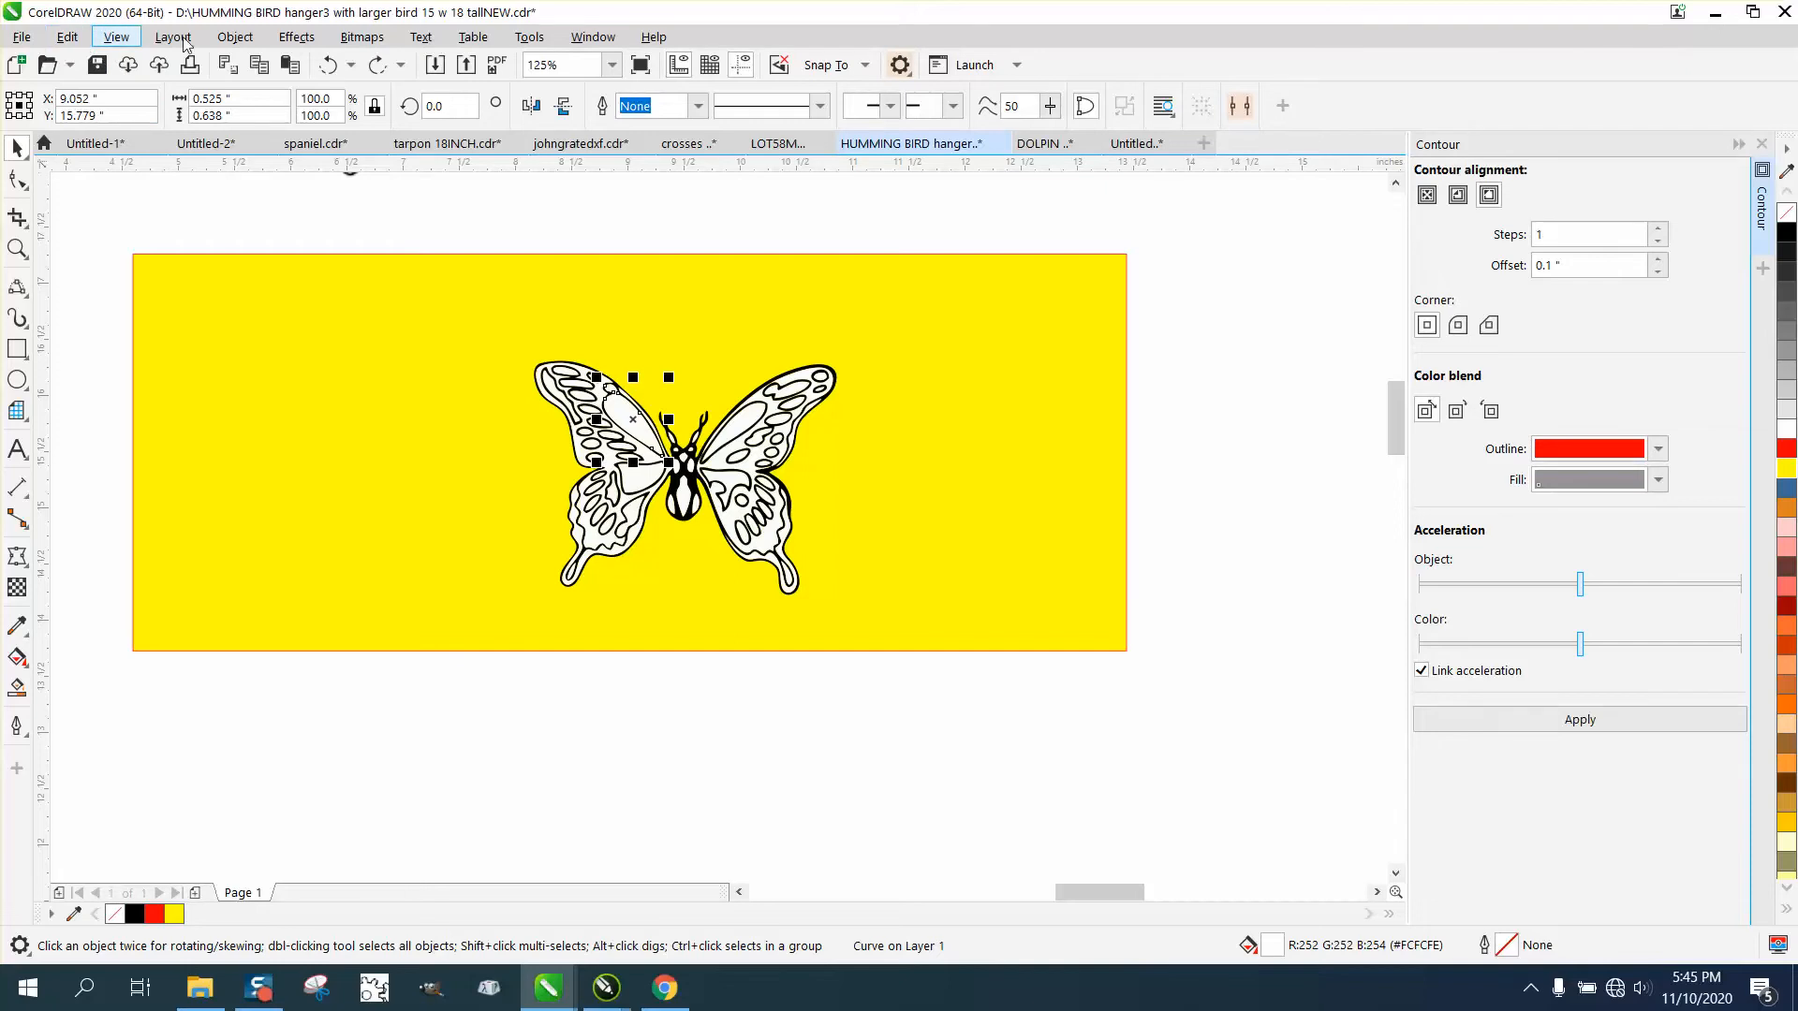
left_click(1761, 143)
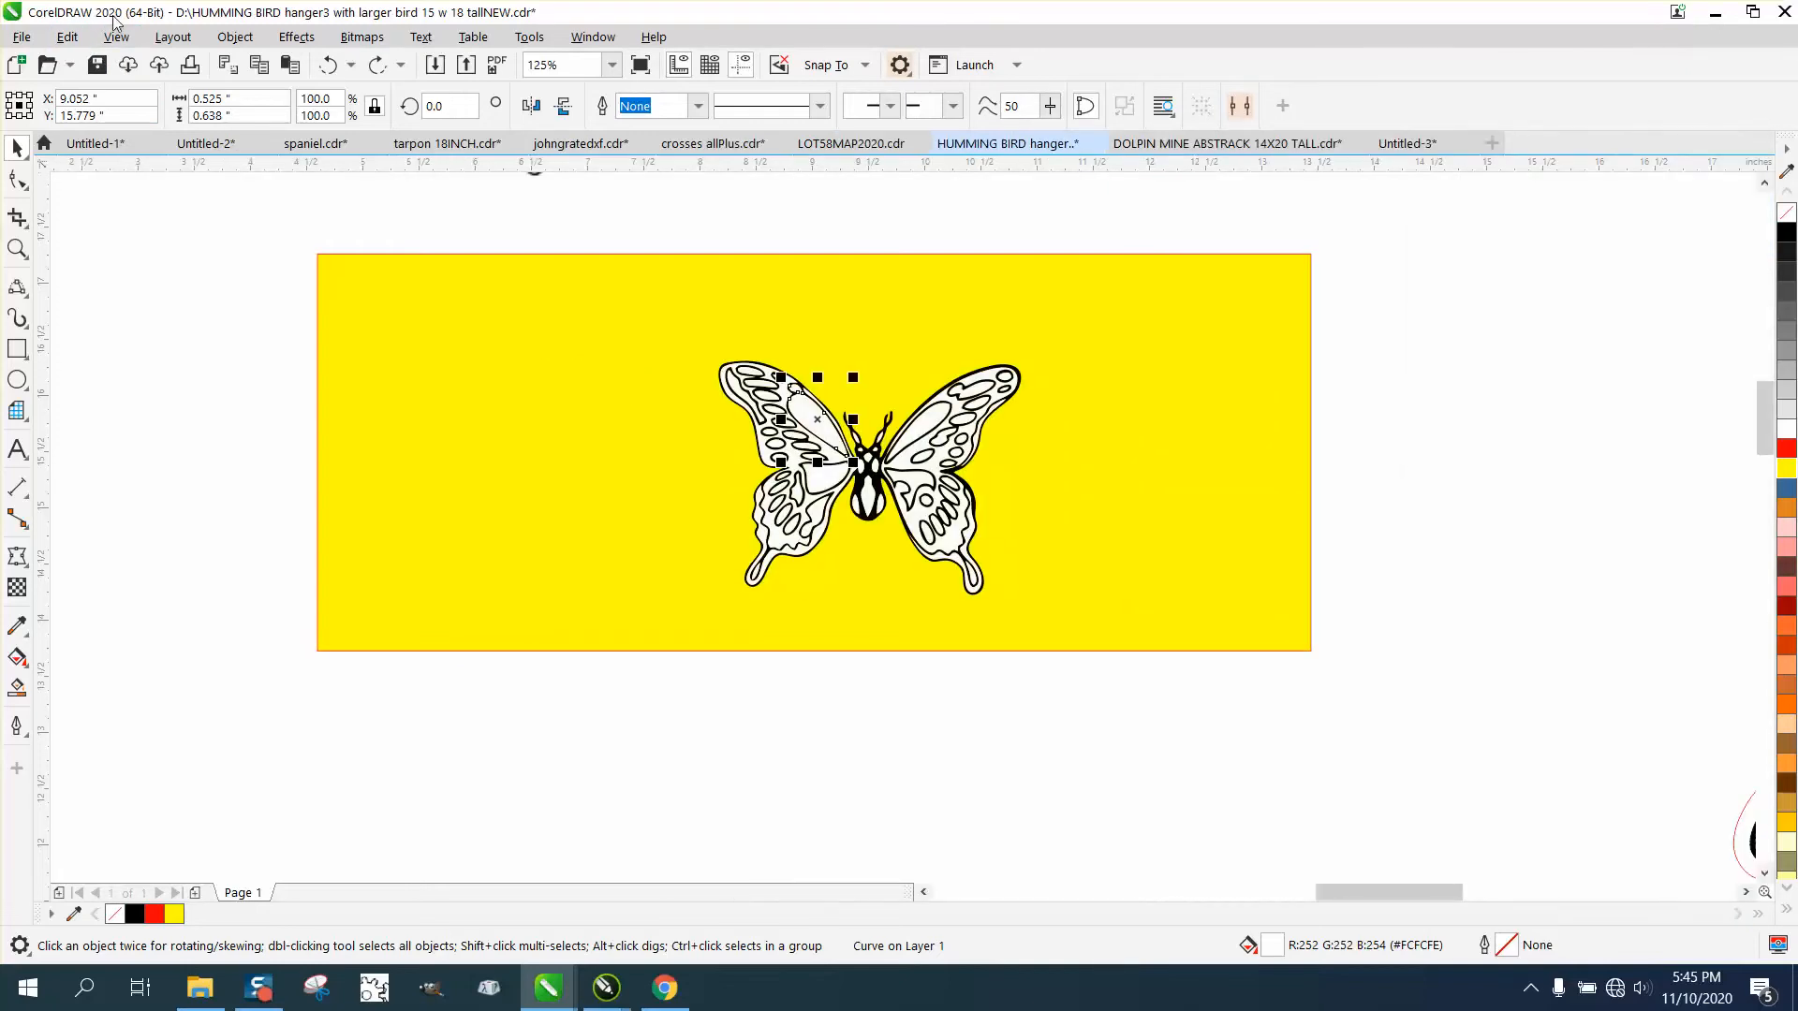
left_click(69, 39)
left_click(168, 406)
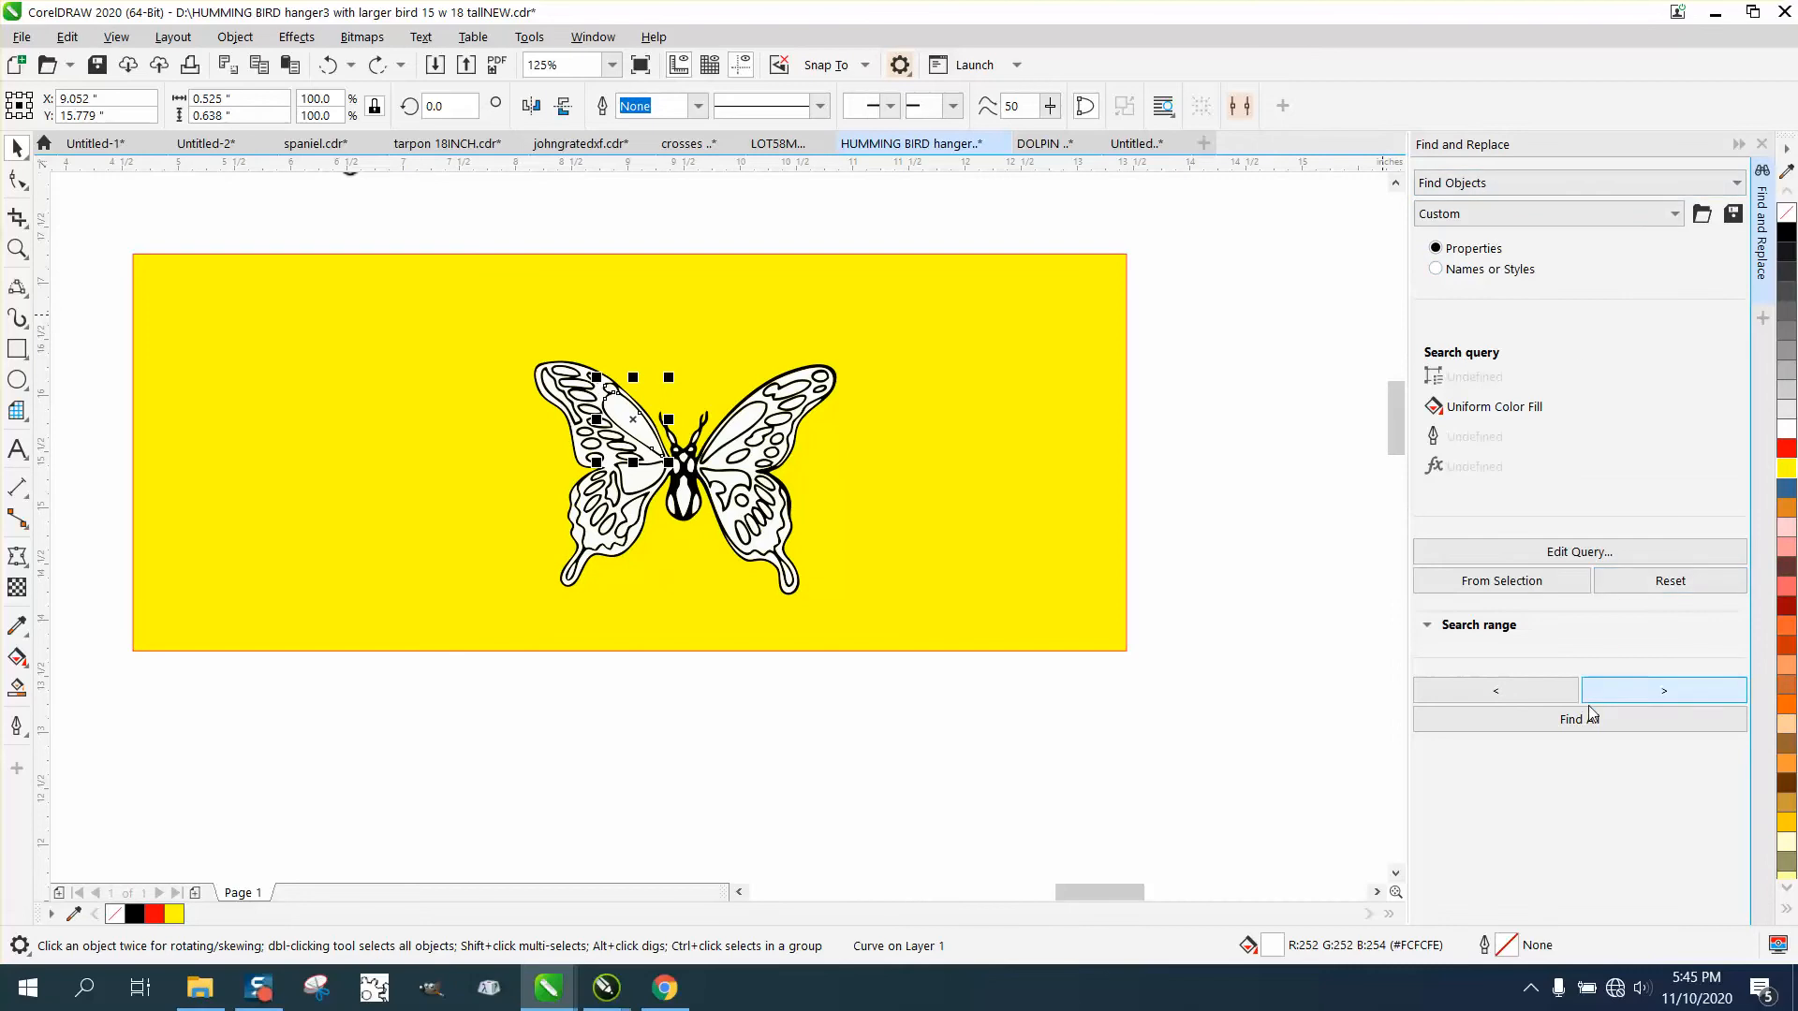
Set the object search query to Uniform Color Fill with the off-white #FCFCFE sampled from the butterfly's wing shape.
left_click(1595, 554)
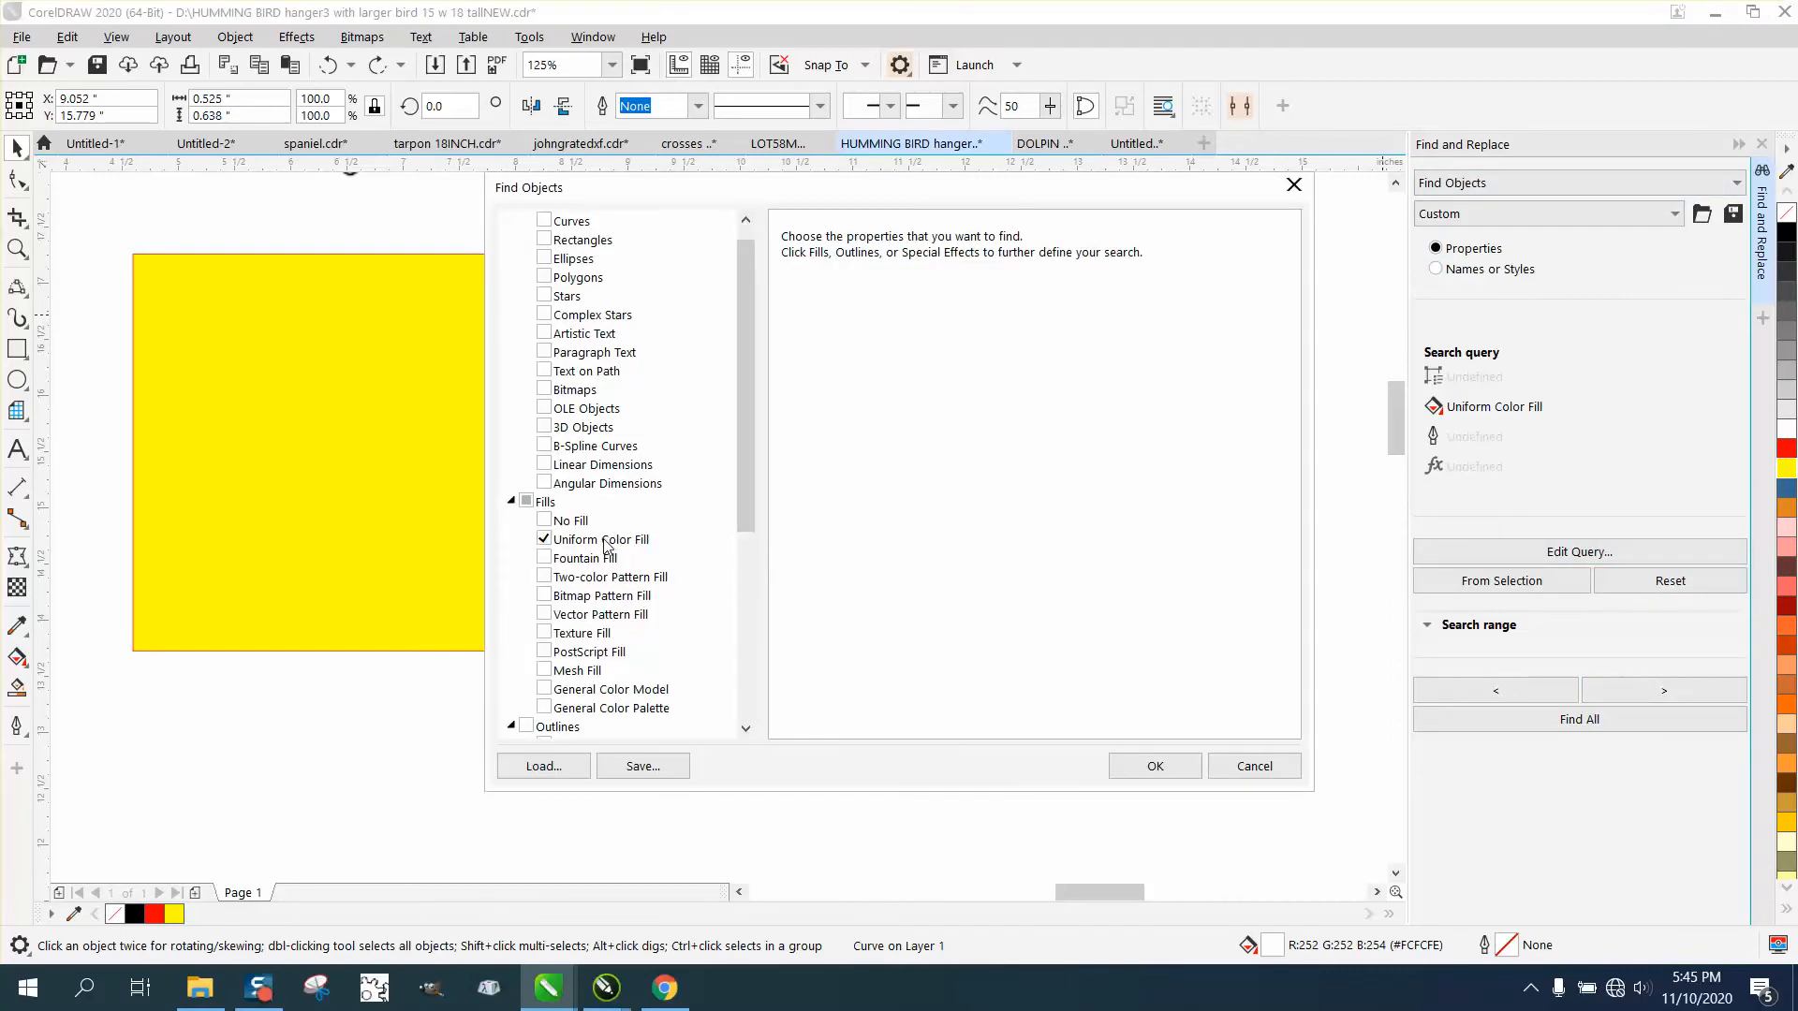
left_click(599, 543)
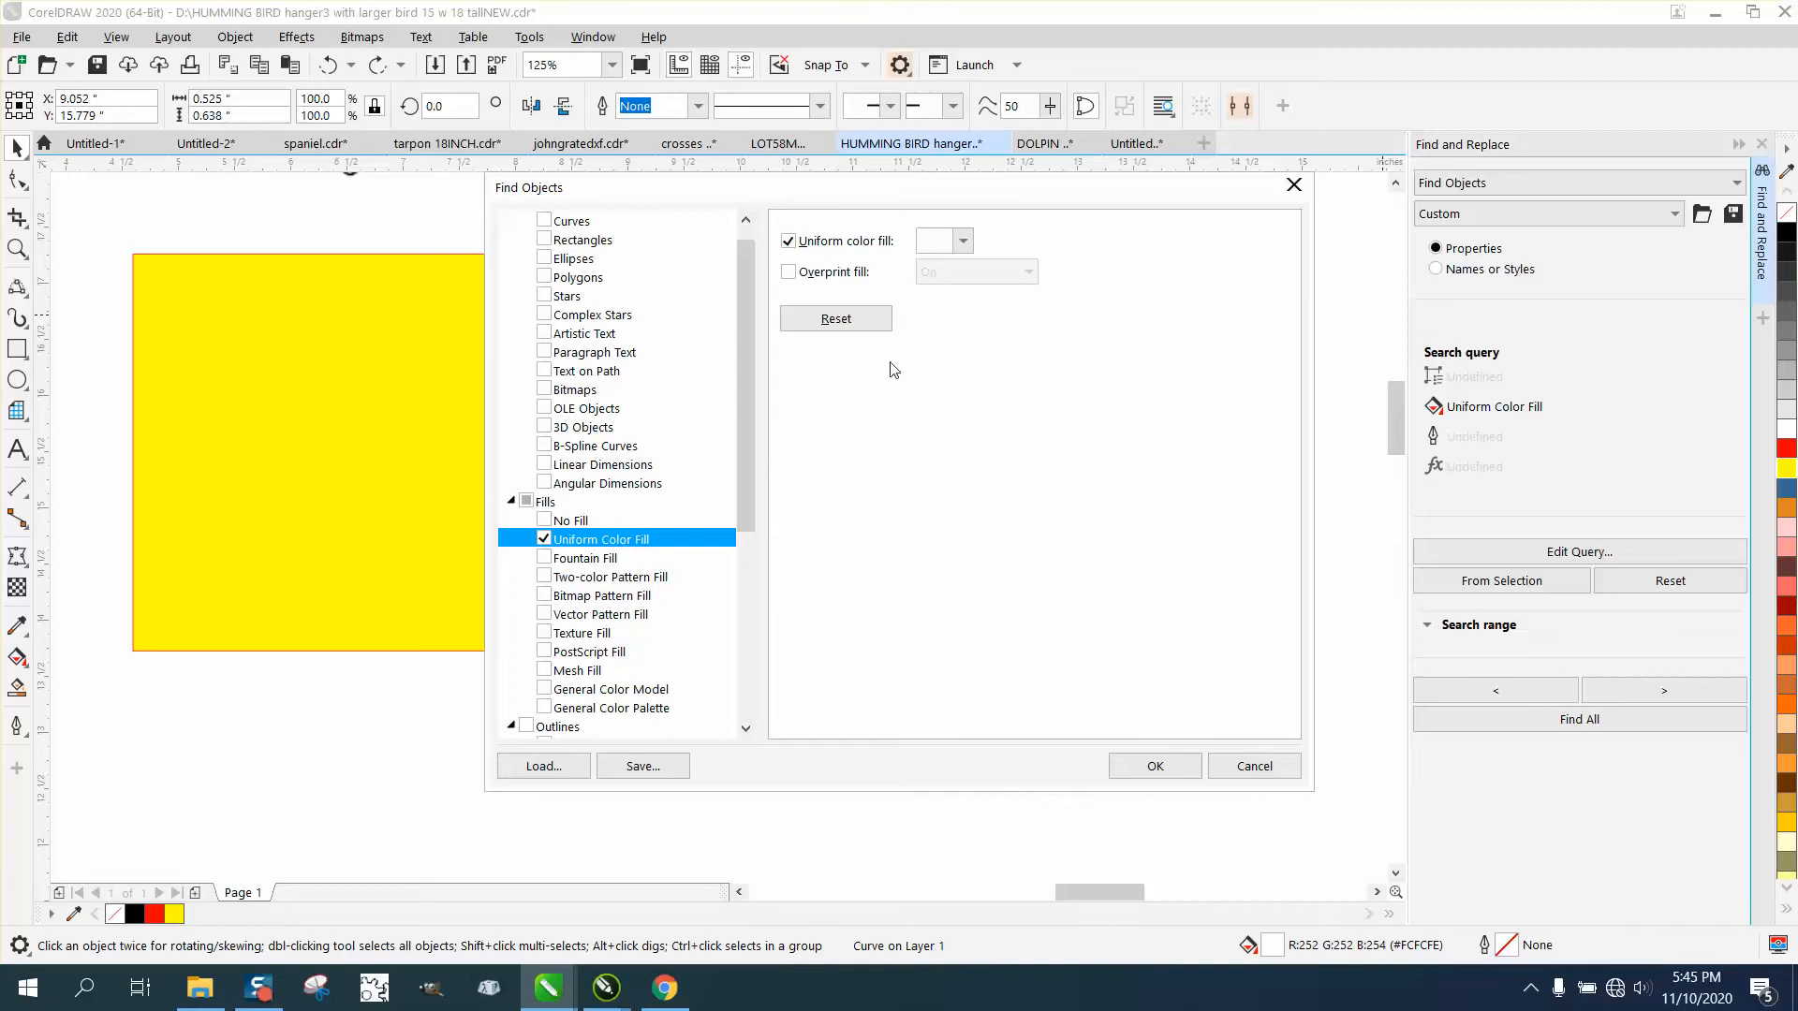
left_click_drag(909, 198, 1073, 251)
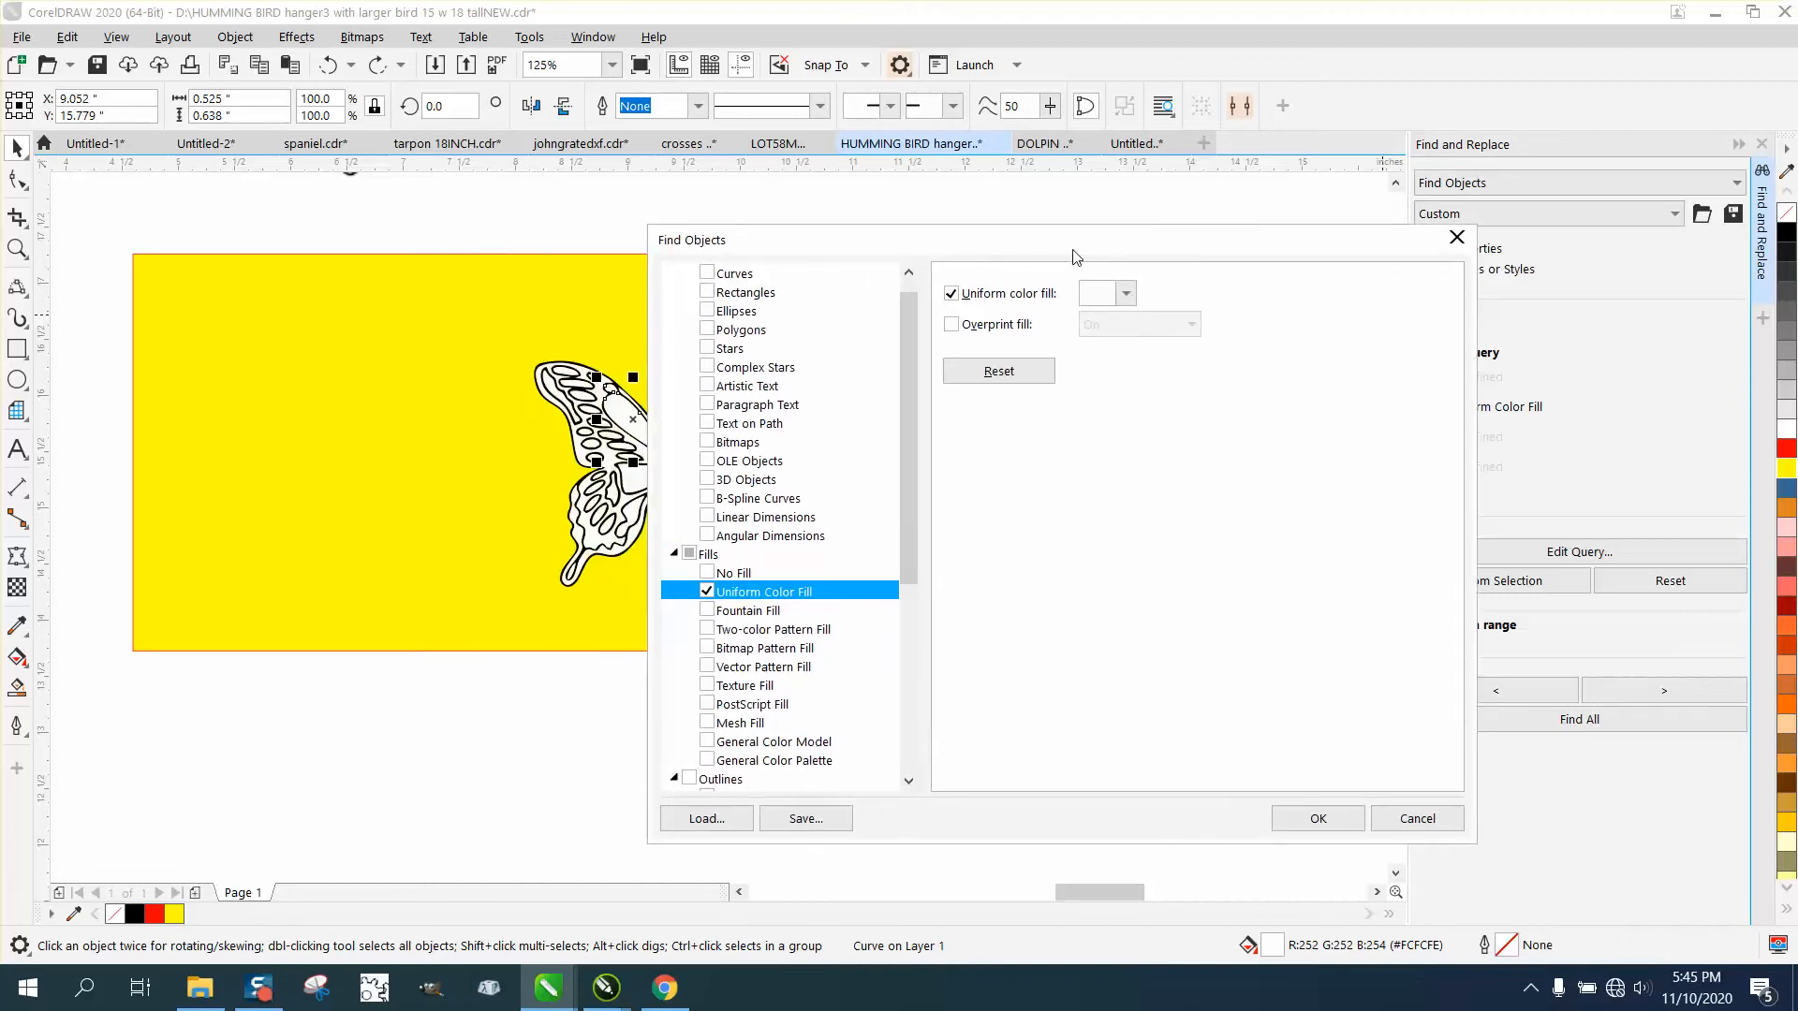
left_click(1126, 294)
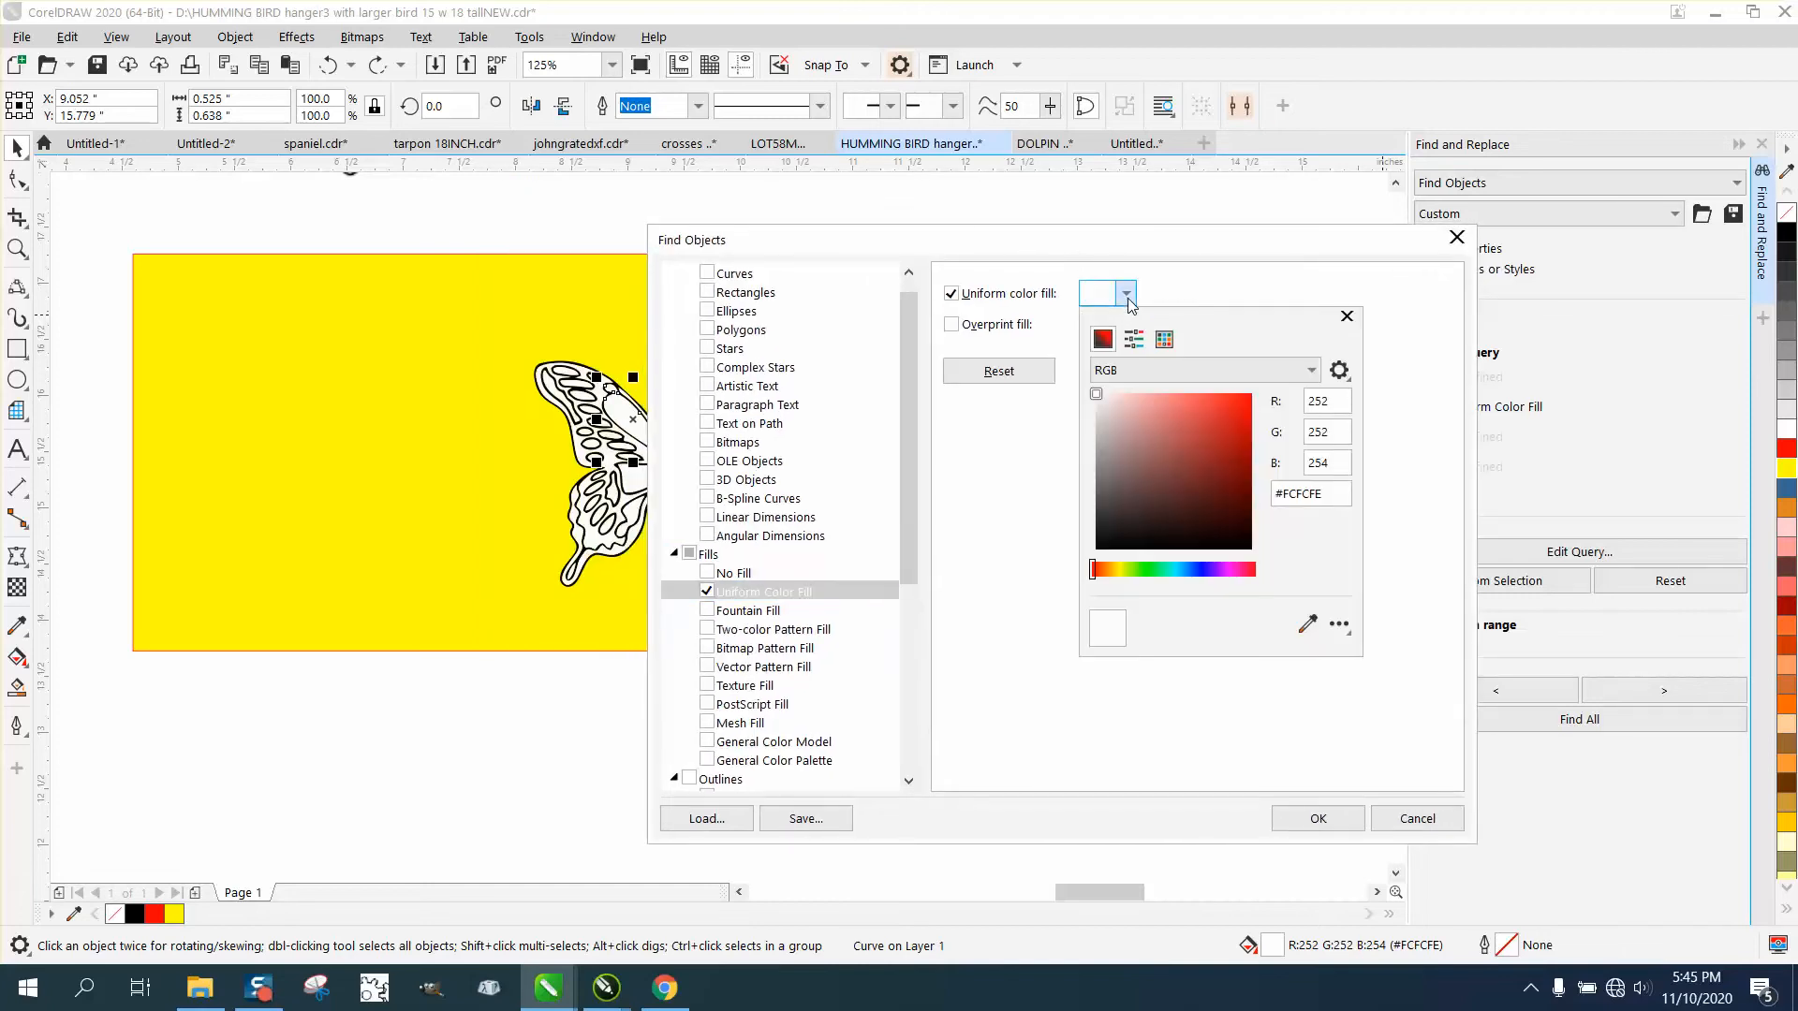
left_click(1307, 625)
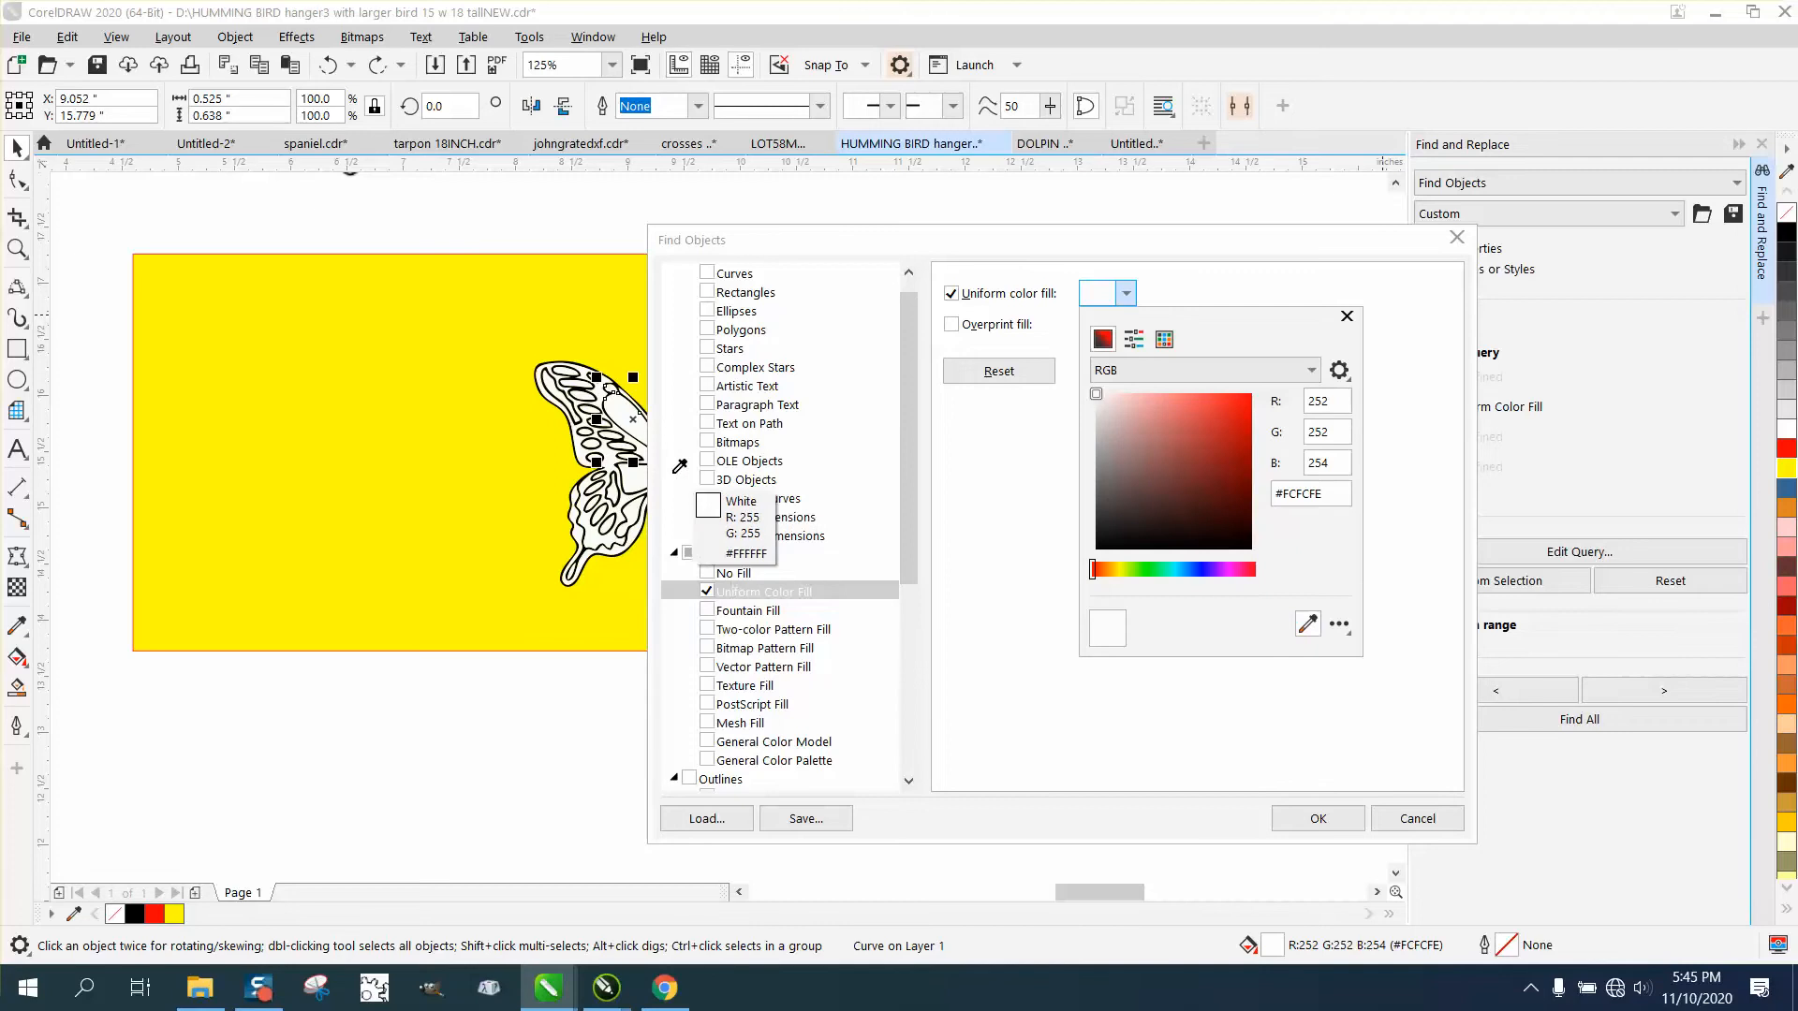
left_click(624, 413)
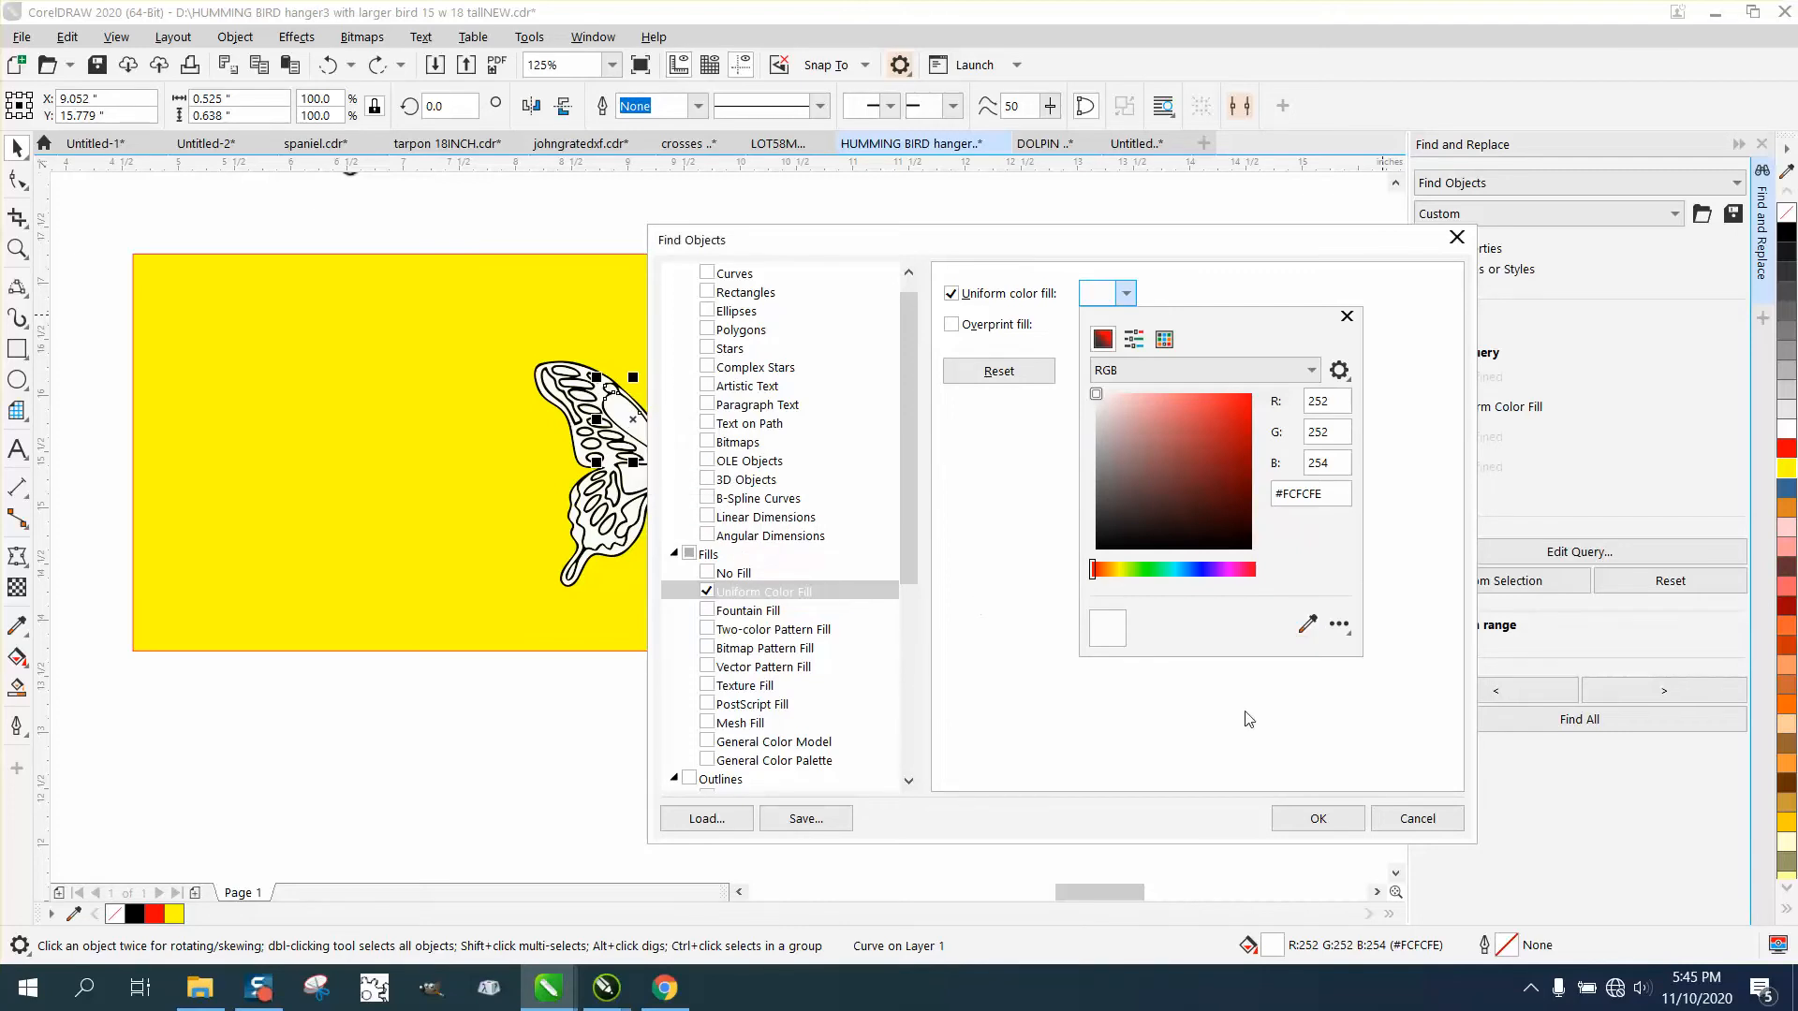
left_click(1317, 816)
left_click(1318, 819)
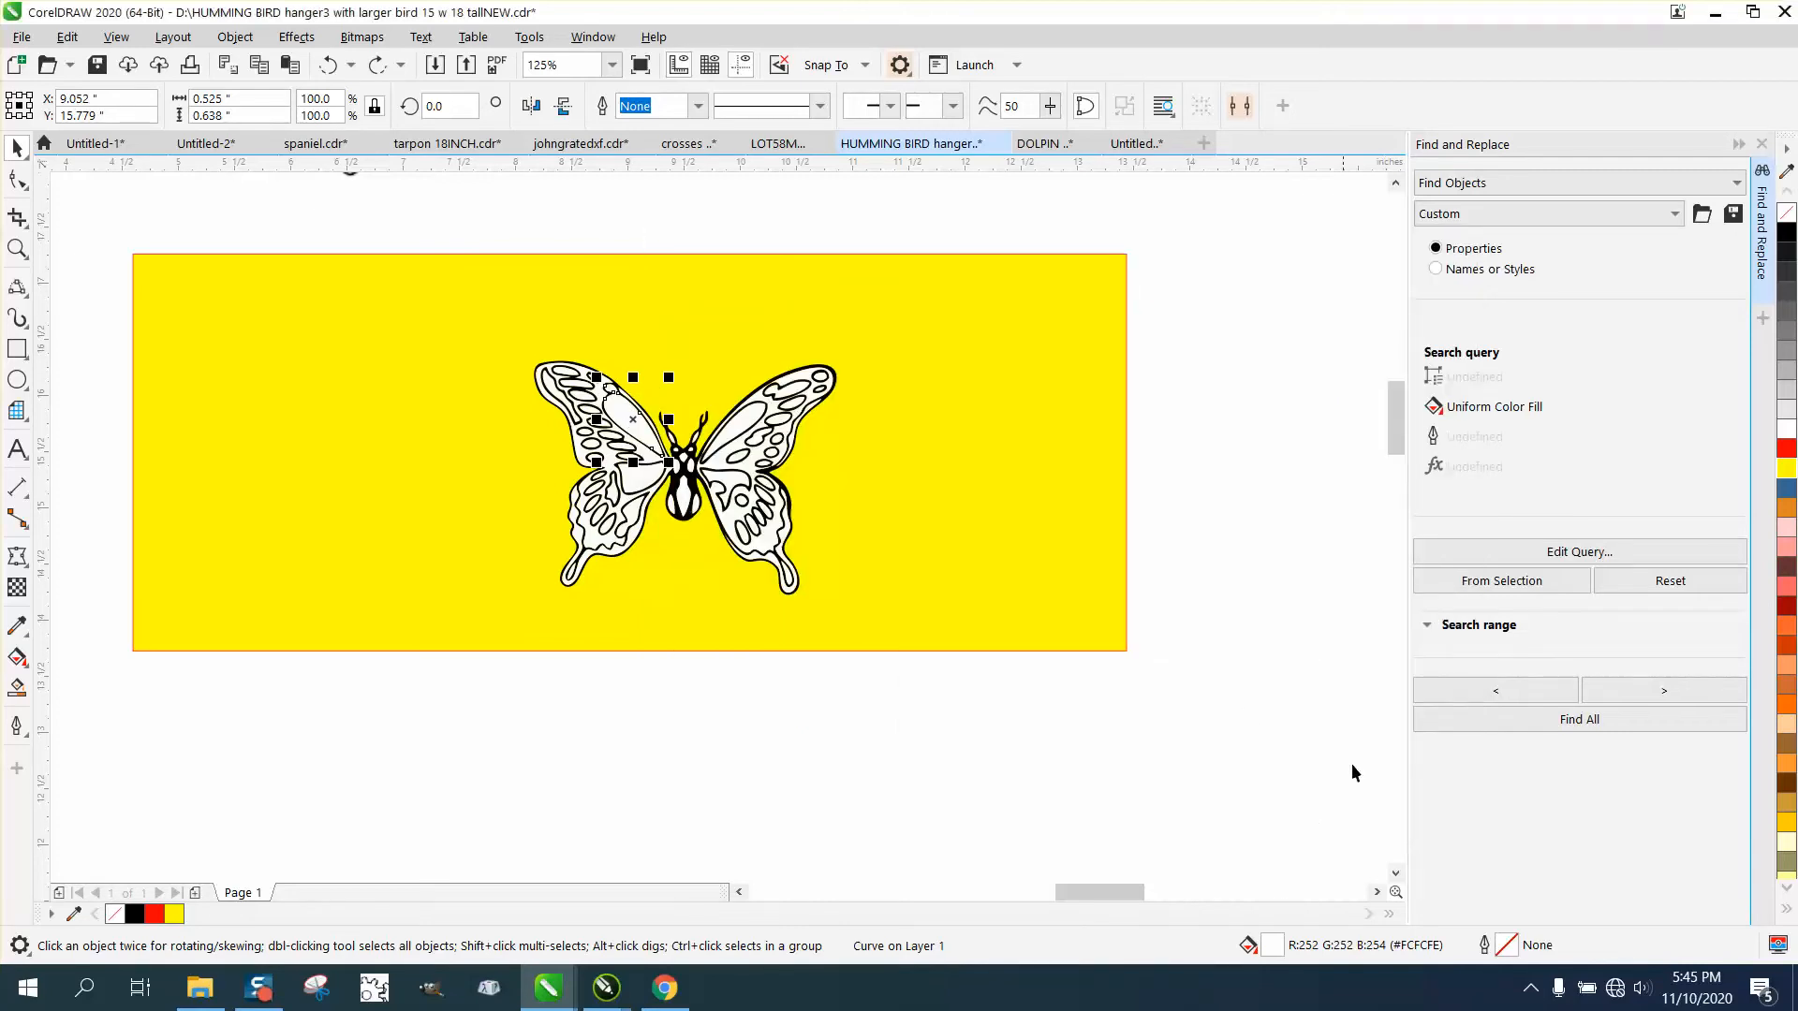
Find all objects matching the off-white fill query and delete them from the butterfly.
left_click(1579, 721)
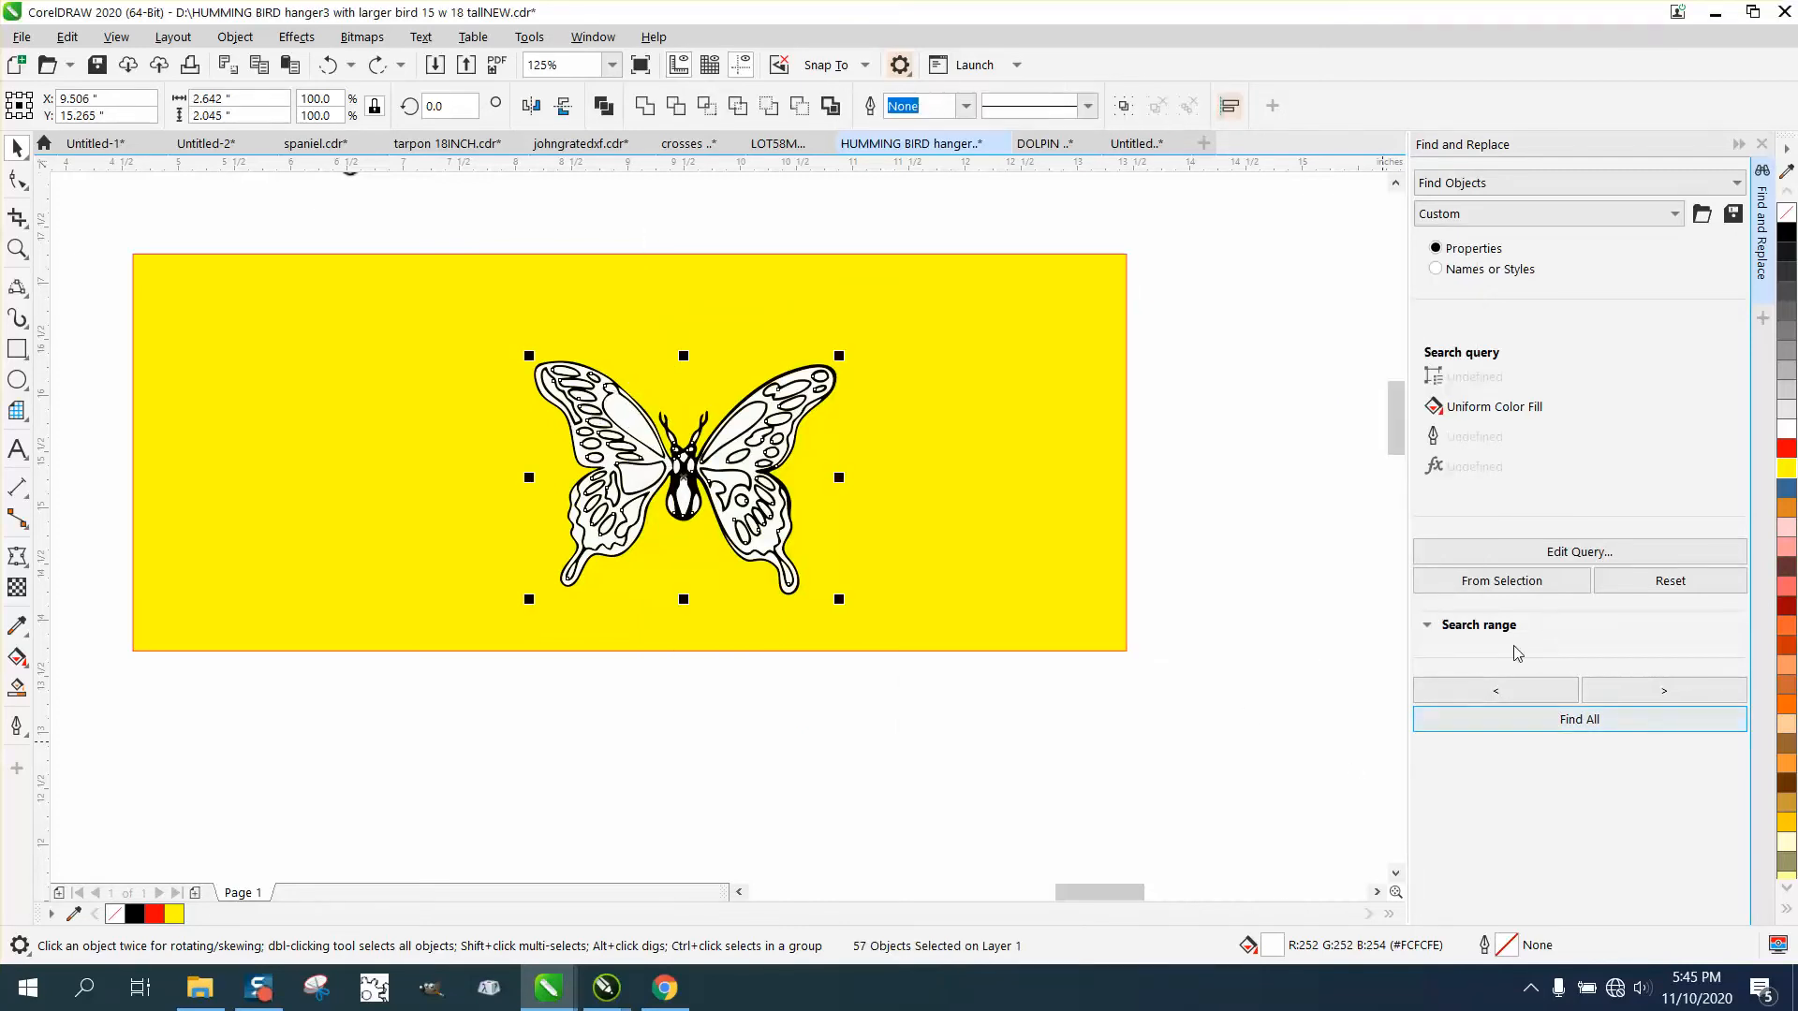
key("Delete")
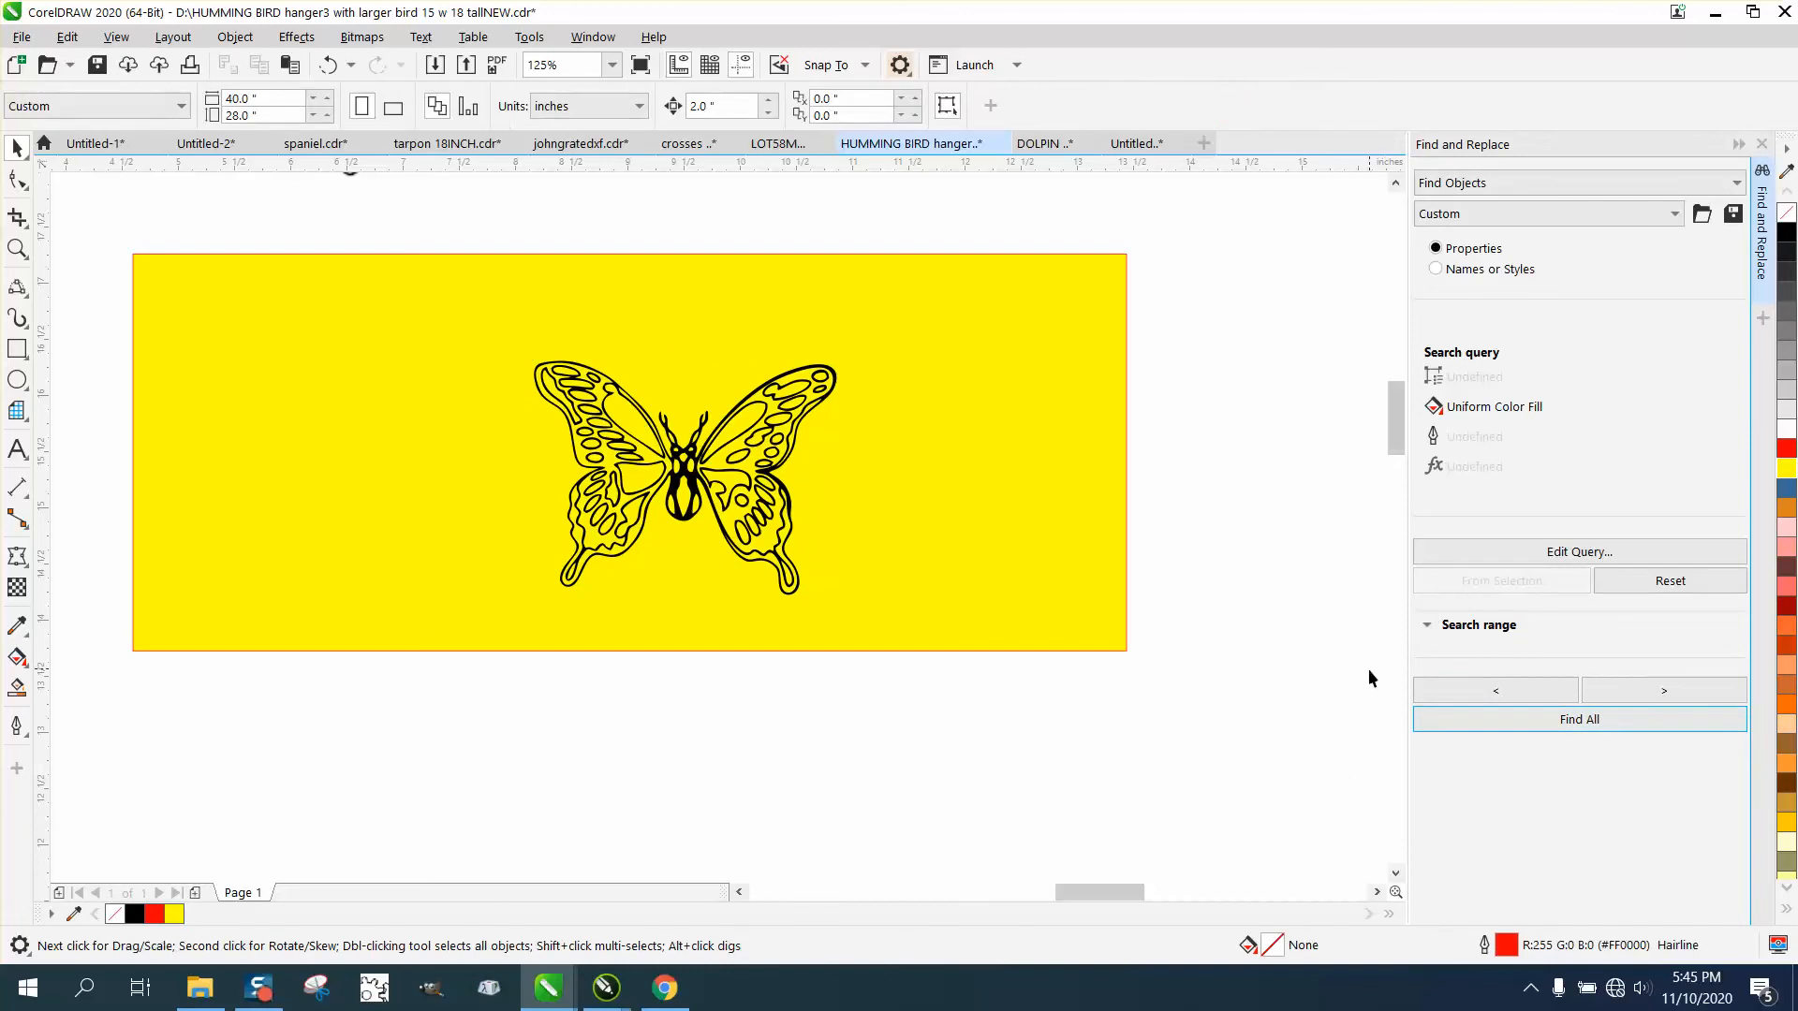
Move all the butterfly's black pieces below the yellow rectangle, and shift the rectangle up and right, clear of the butterfly.
scroll(938, 623, "down", 2)
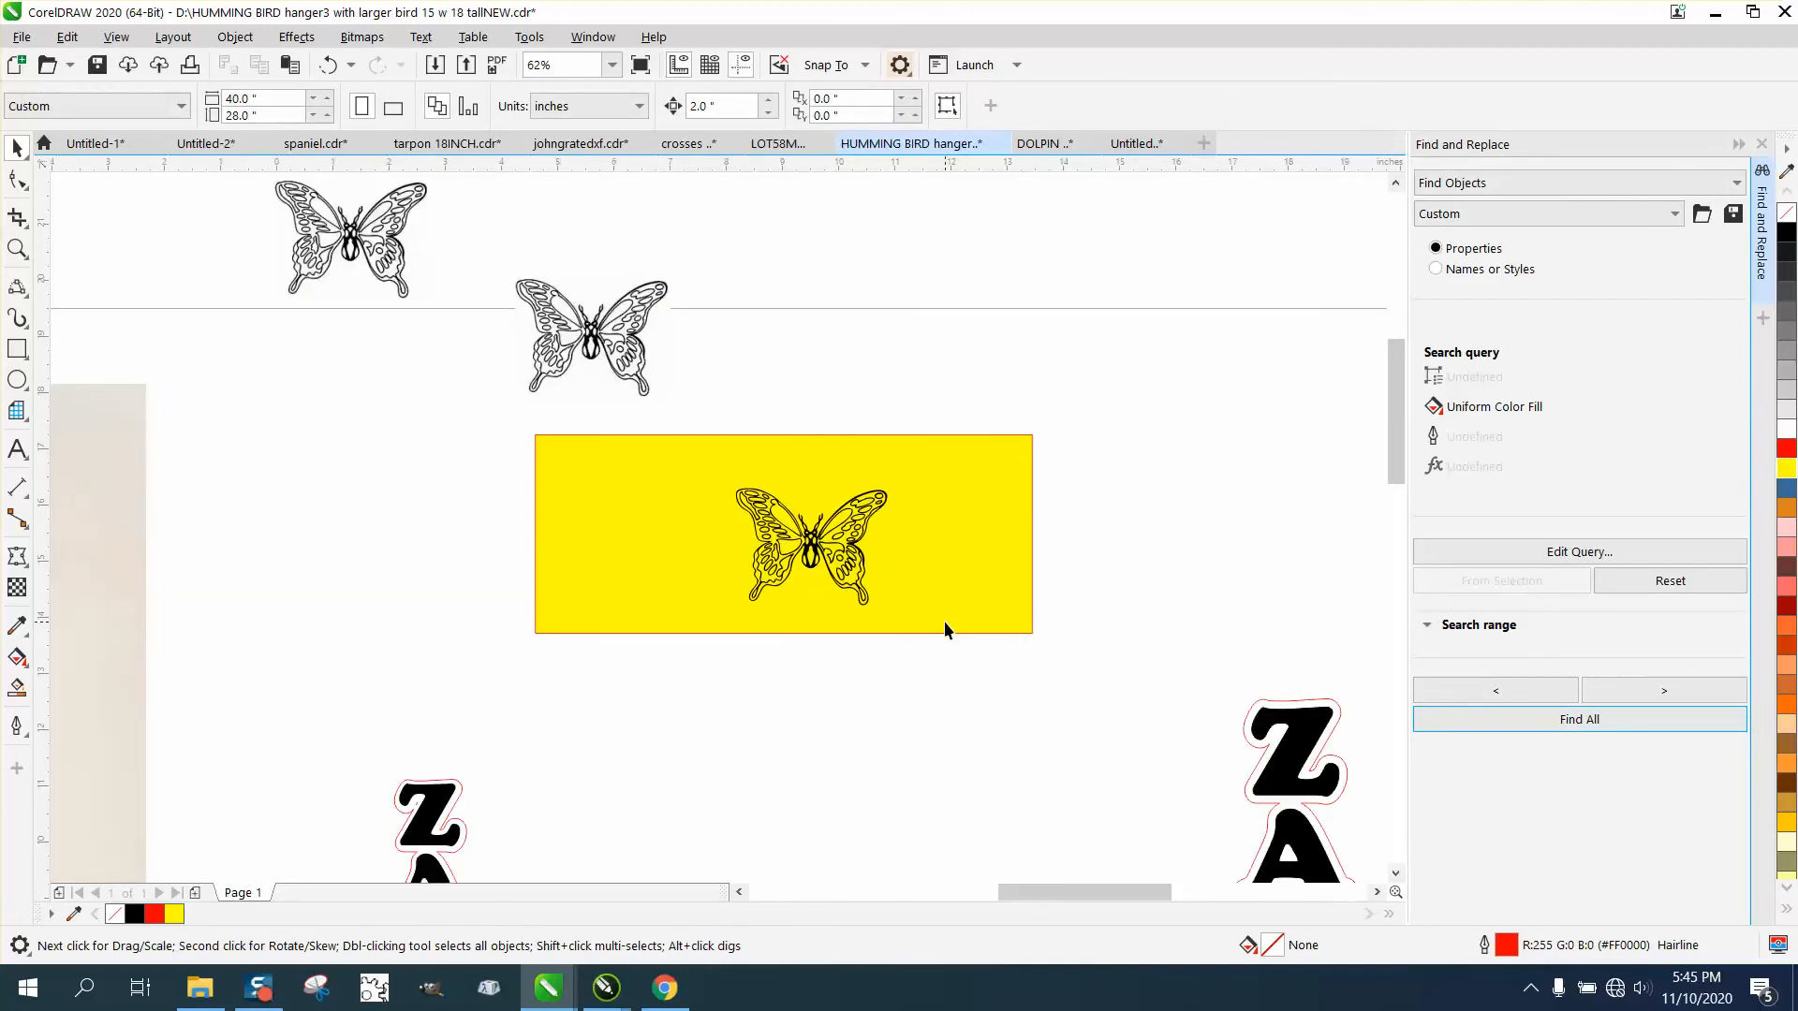
left_click_drag(723, 426, 952, 657)
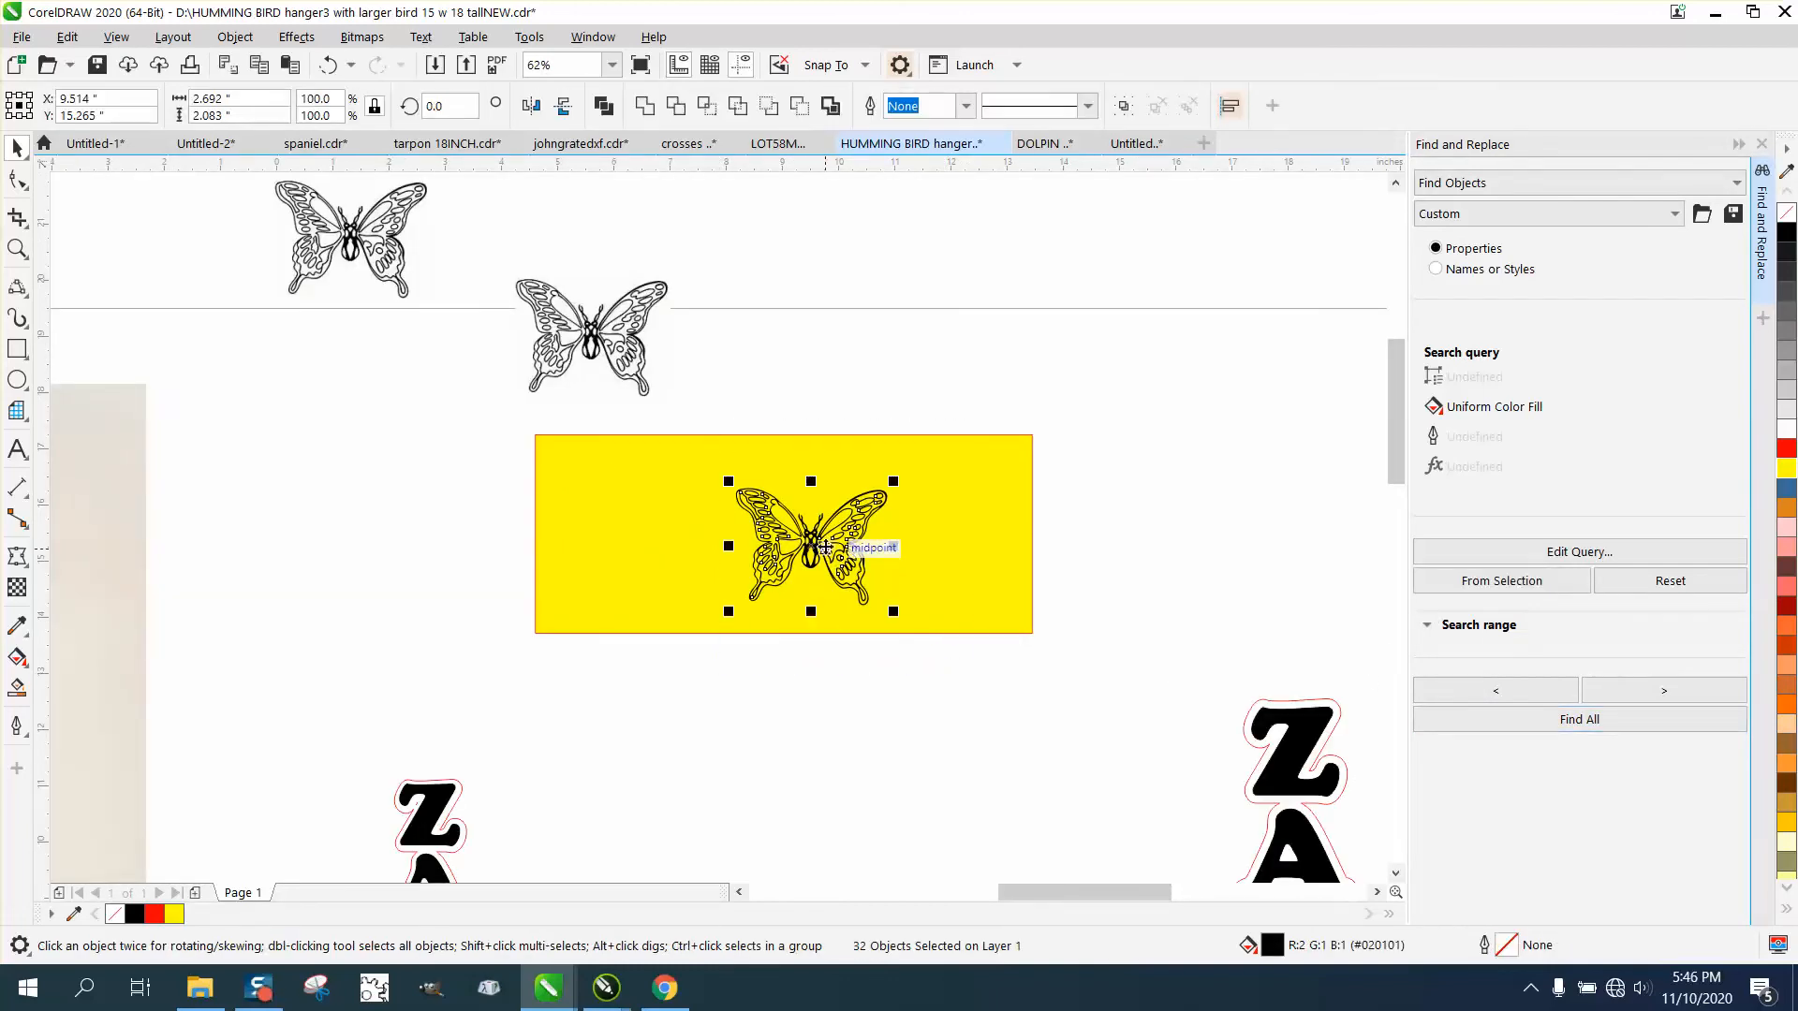
left_click_drag(816, 540, 774, 718)
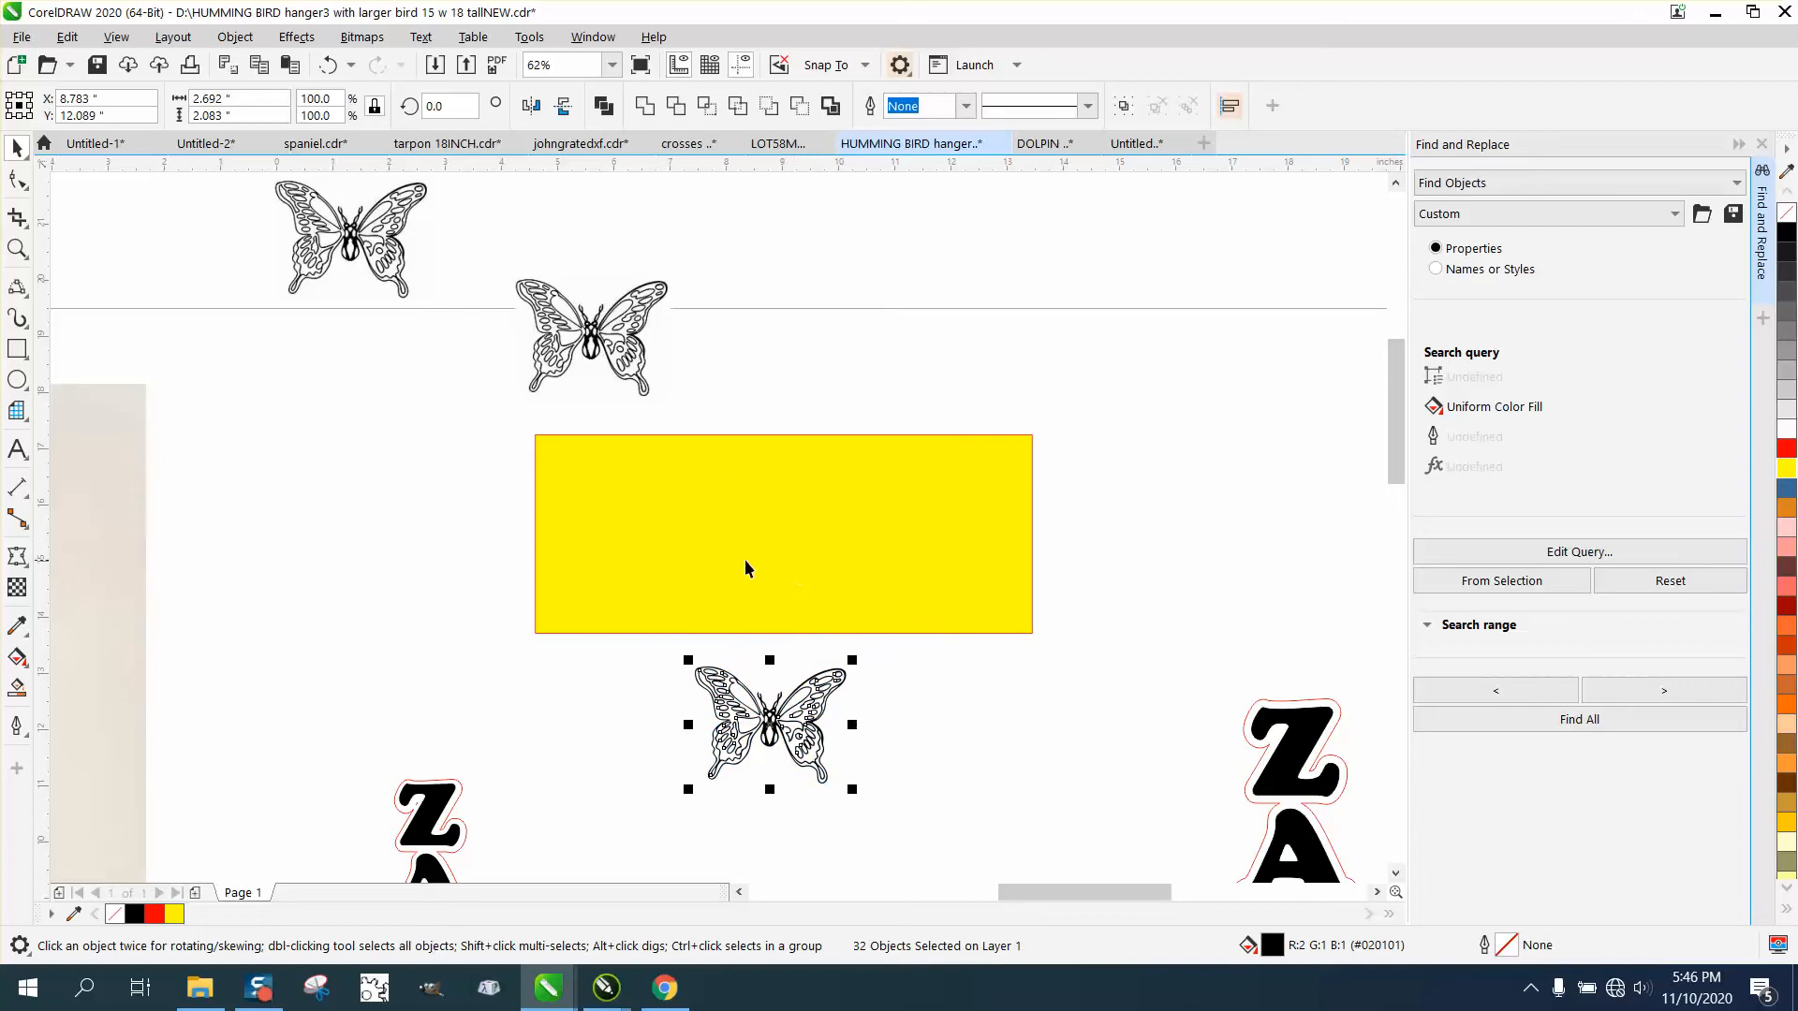
left_click_drag(747, 566, 958, 403)
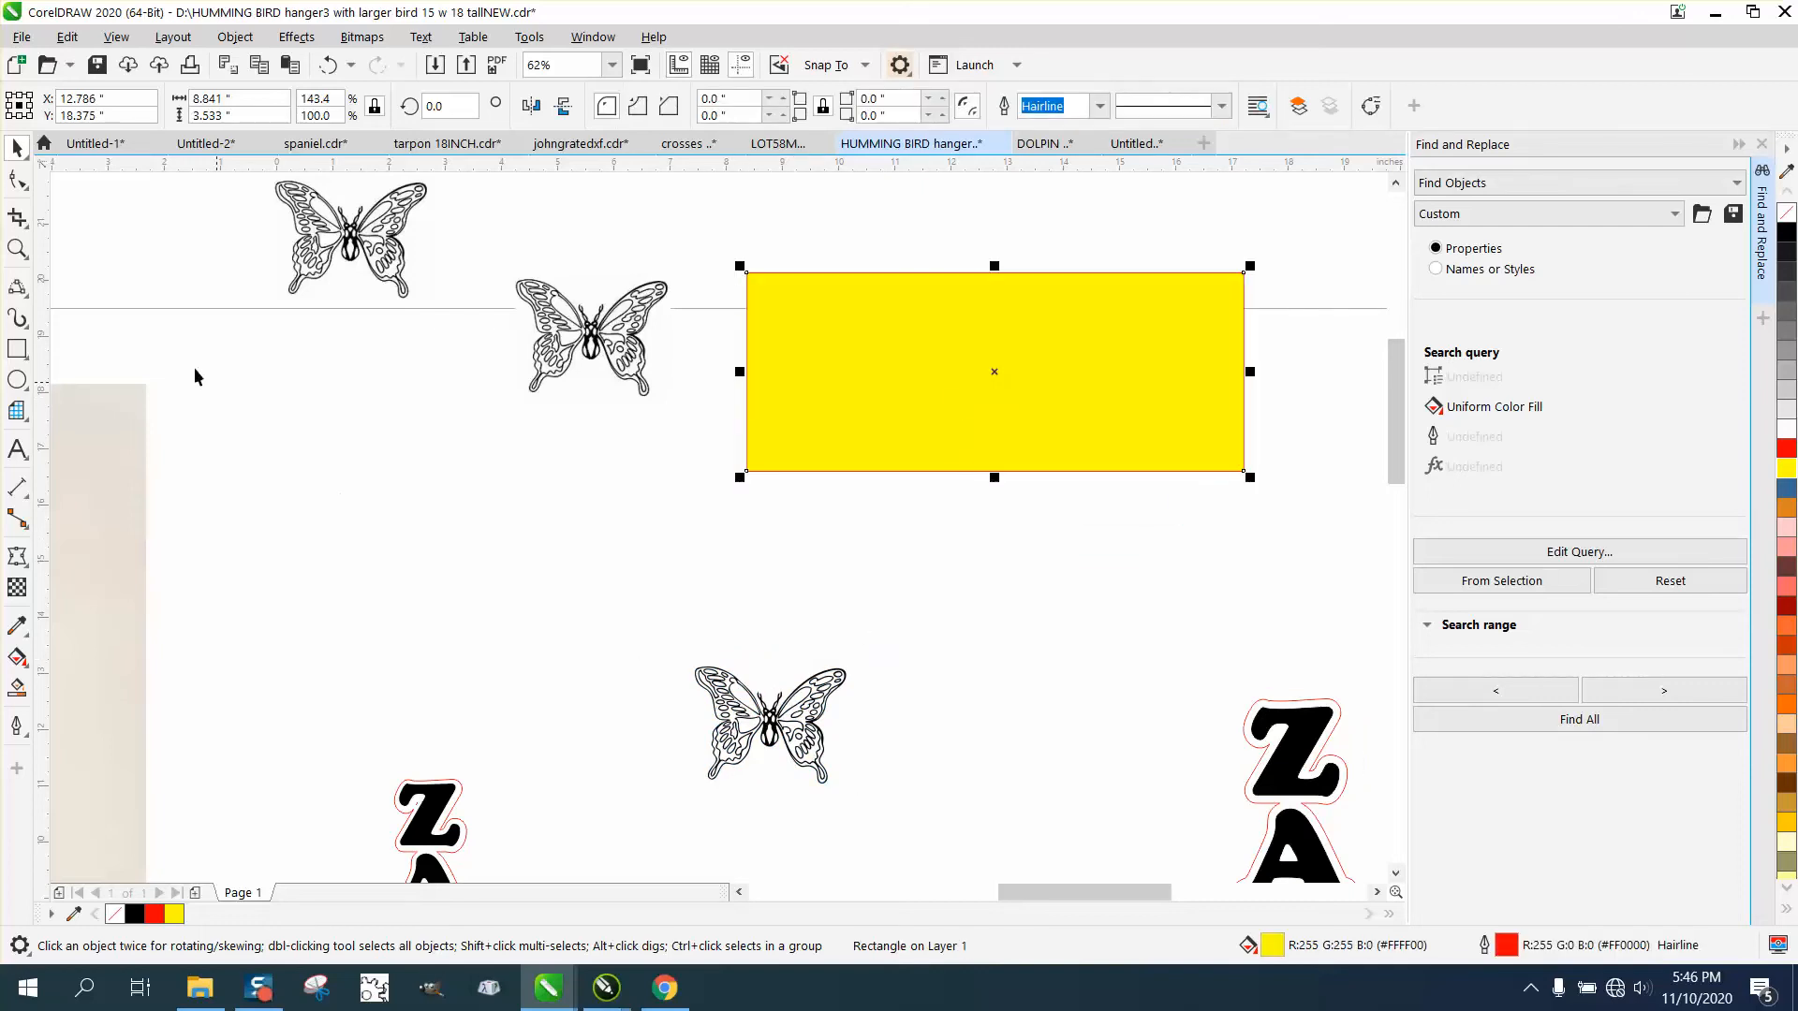
Create a boundary around all the traced butterfly's pieces and move that outline 4 inches to the right of it.
left_click(17, 248)
left_click_drag(570, 546, 964, 824)
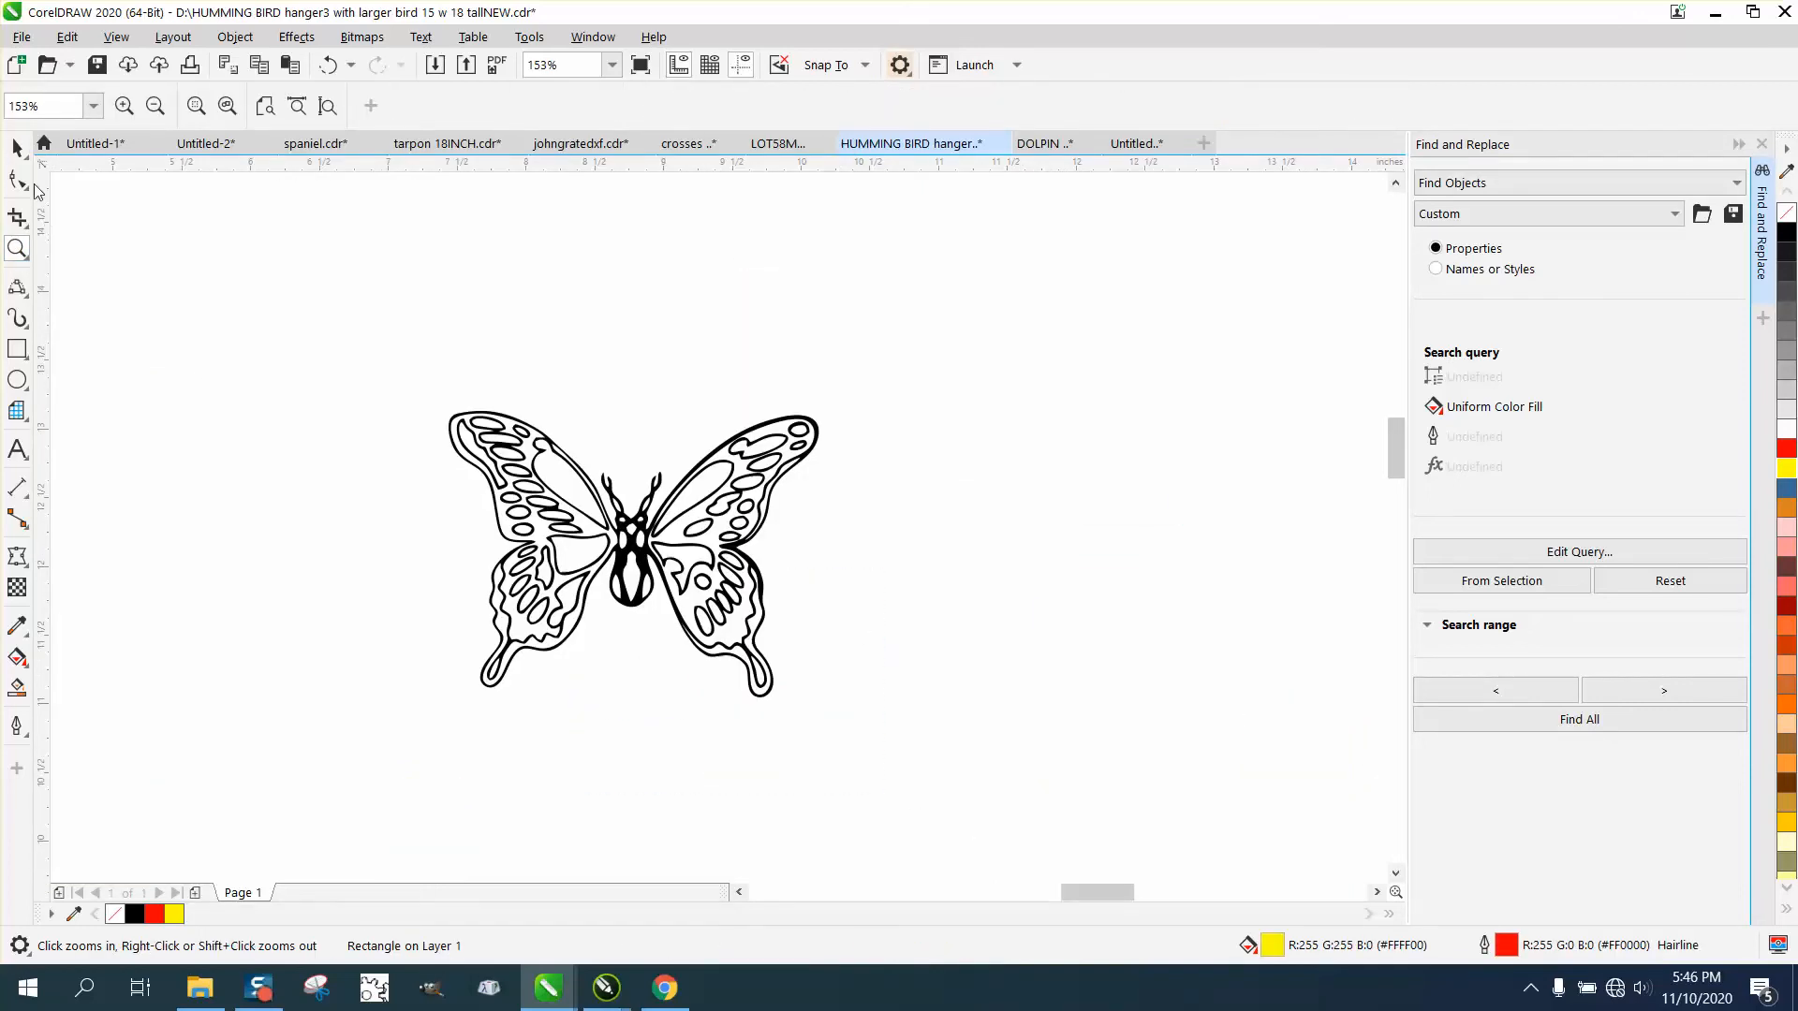
left_click(17, 147)
left_click_drag(980, 737, 1021, 776)
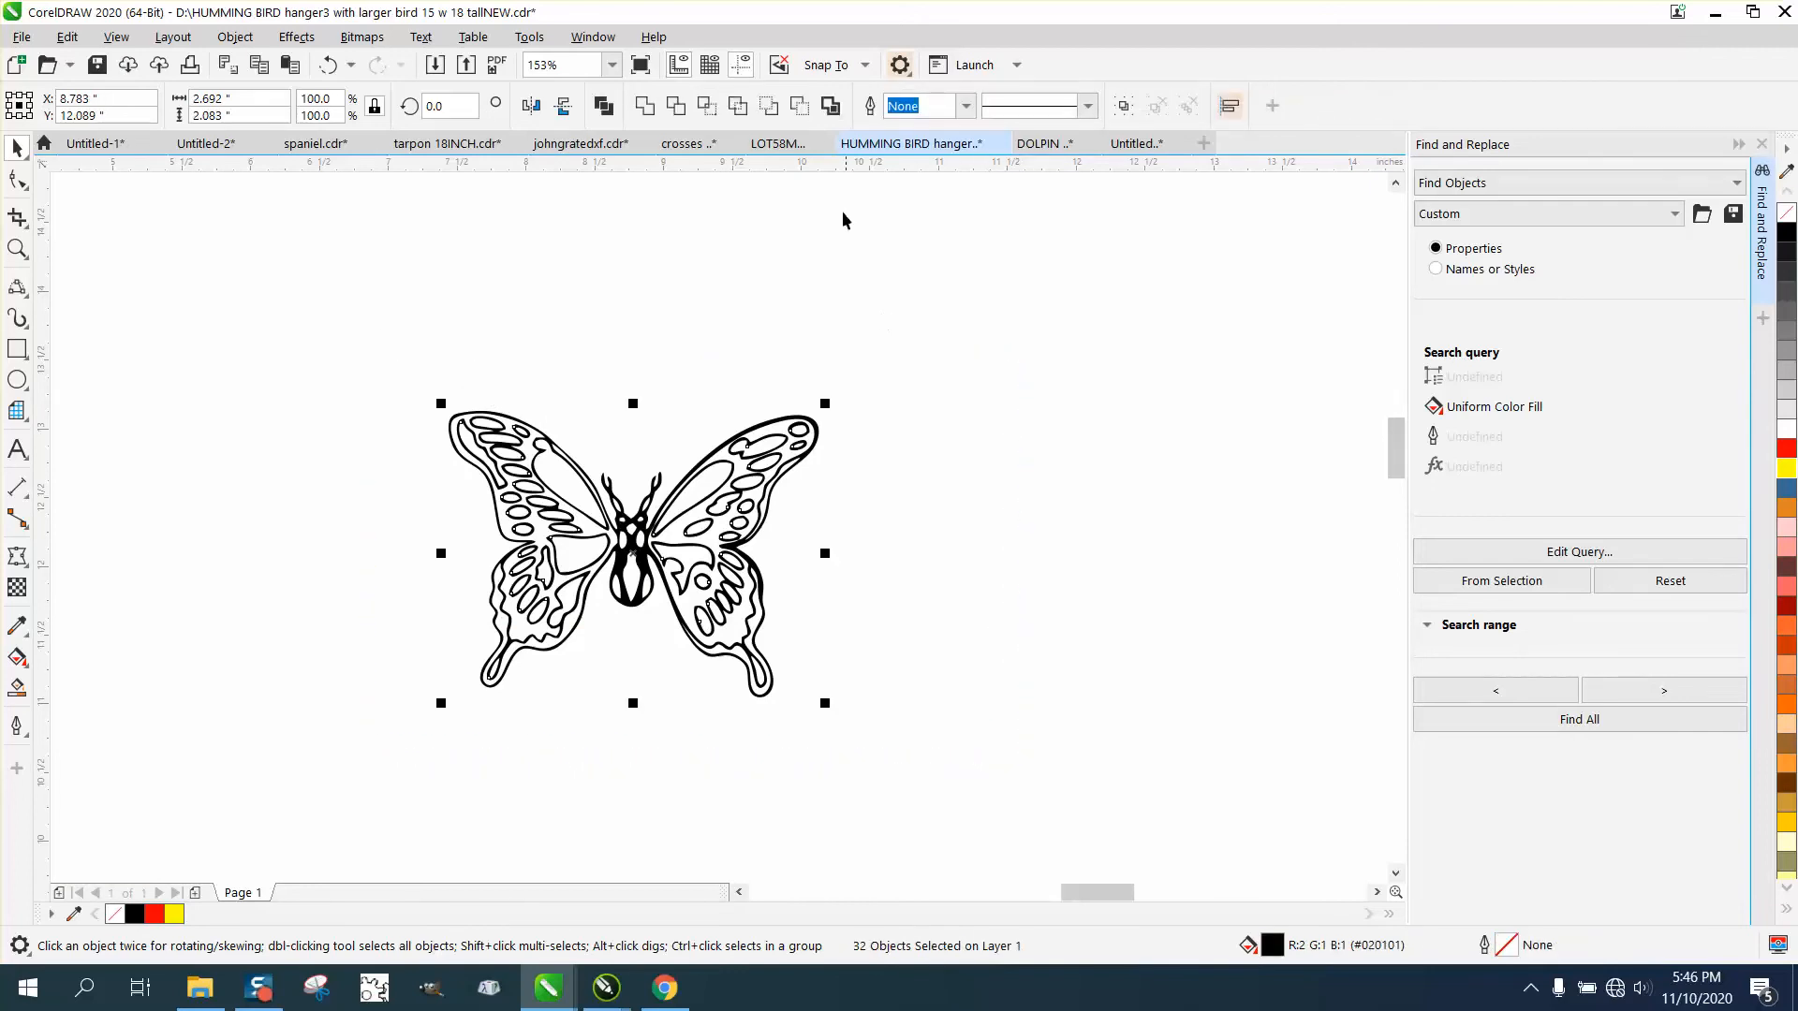
left_click(831, 105)
key("Right")
key("Right")
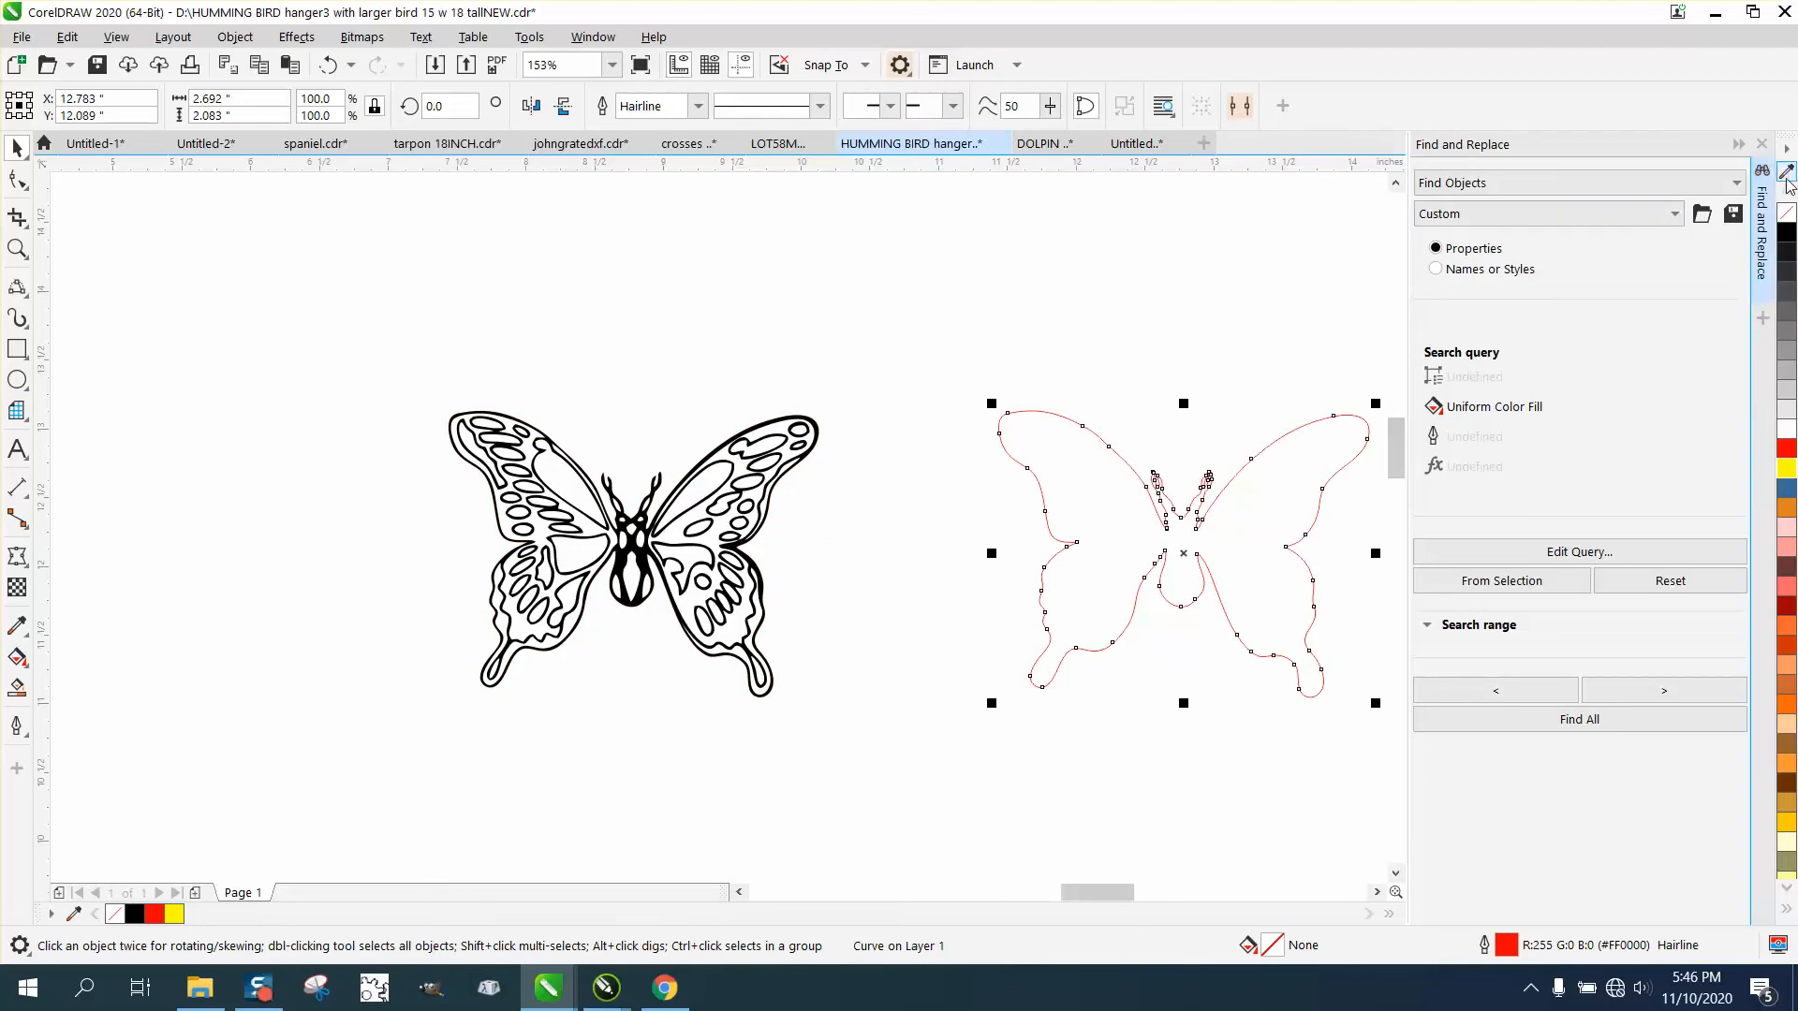
Close Find and Replace and apply a one-step outside contour with a 0.1-inch offset to the butterfly boundary.
left_click(1761, 144)
left_click(295, 37)
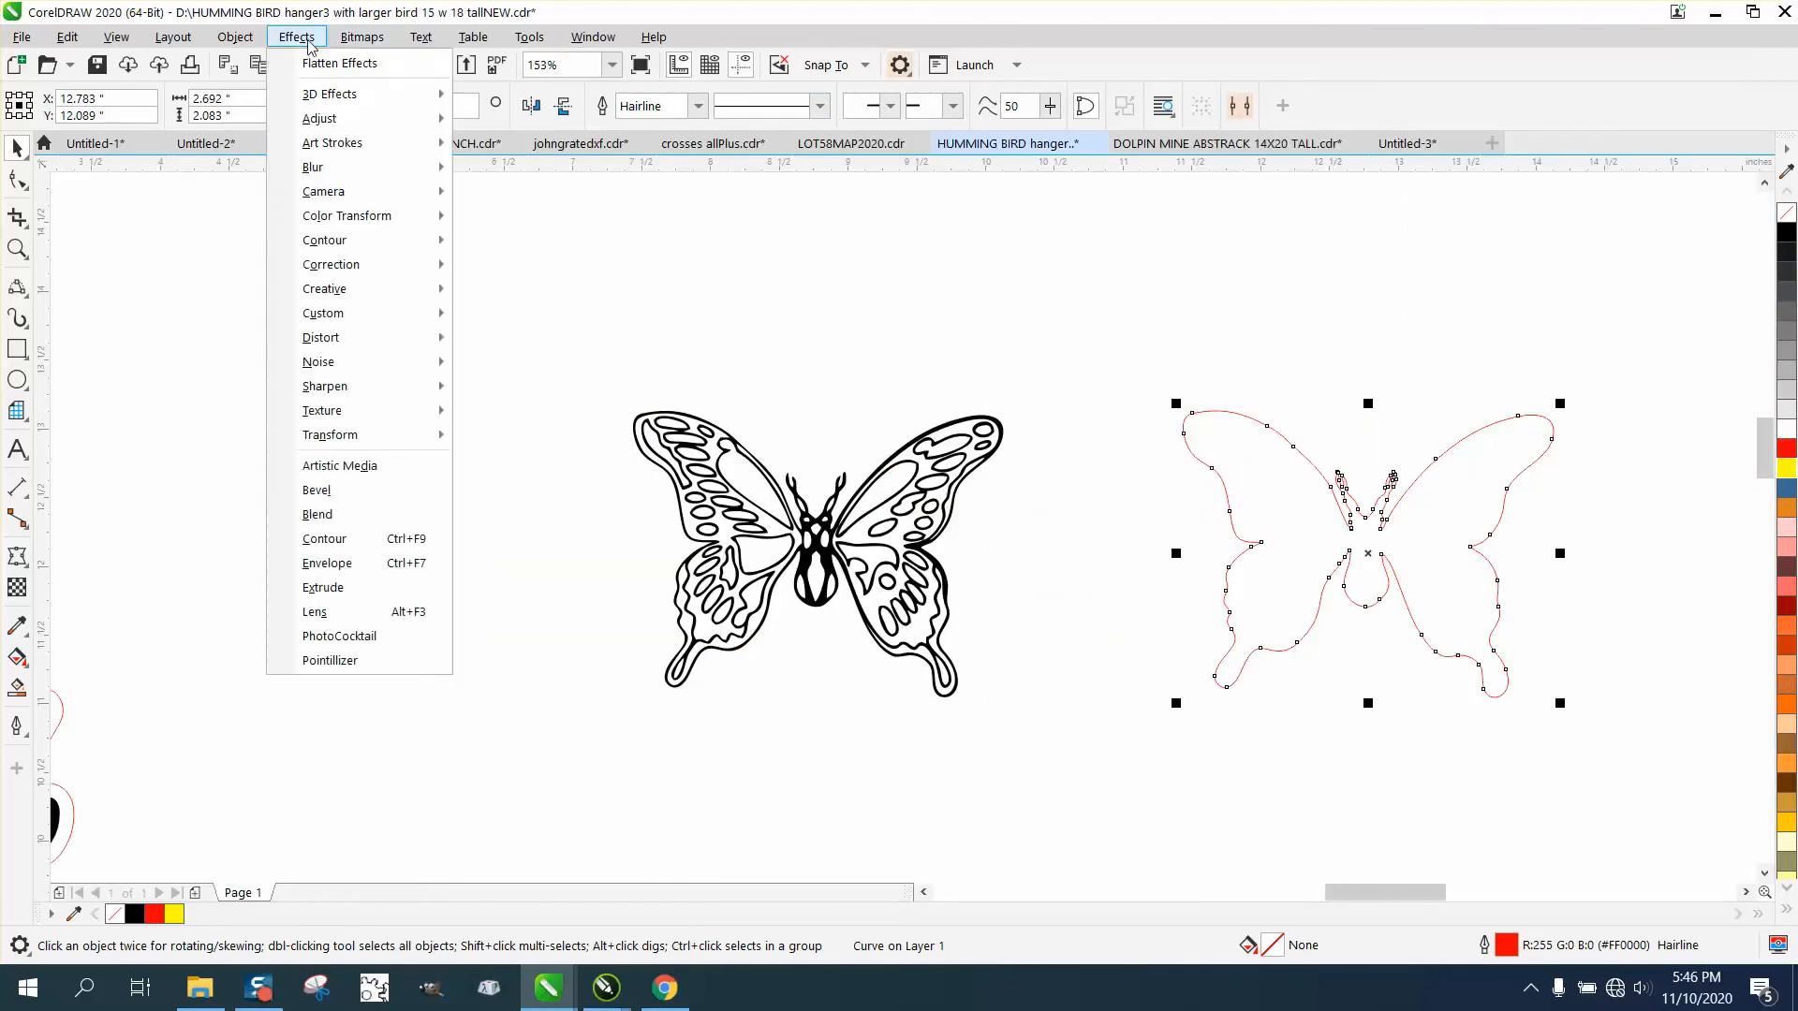
left_click(325, 539)
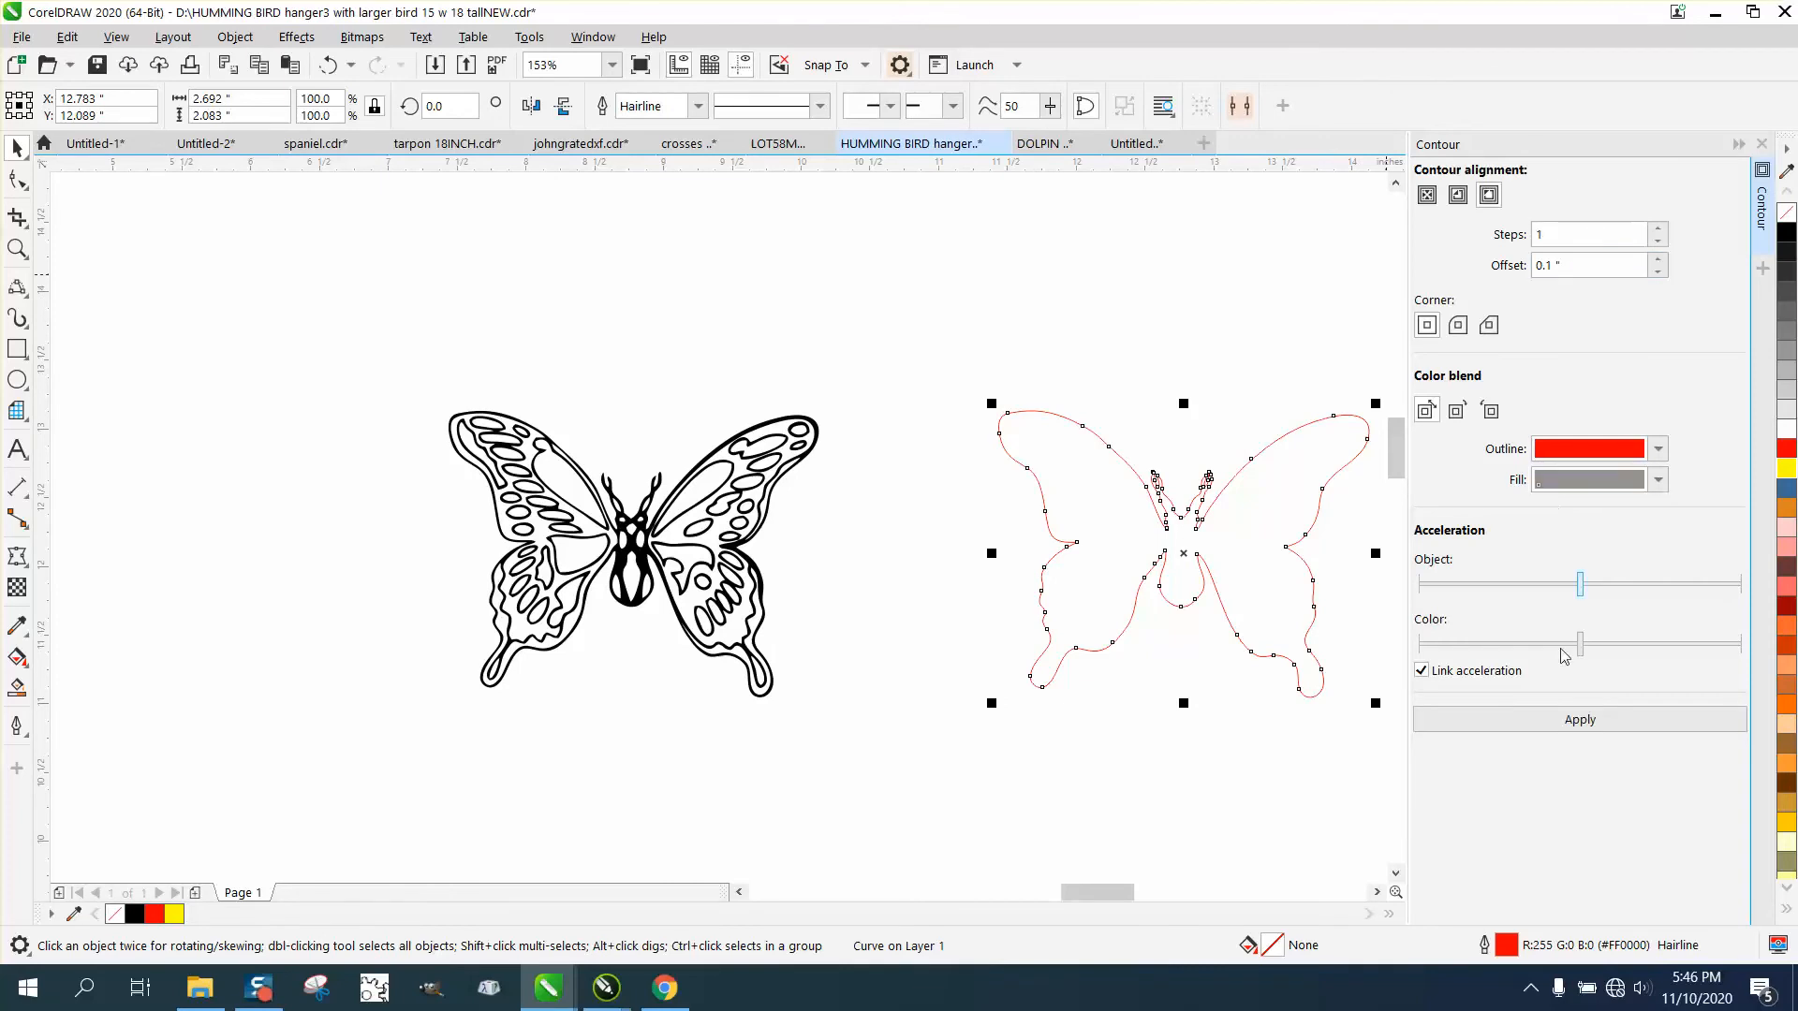
left_click(1574, 723)
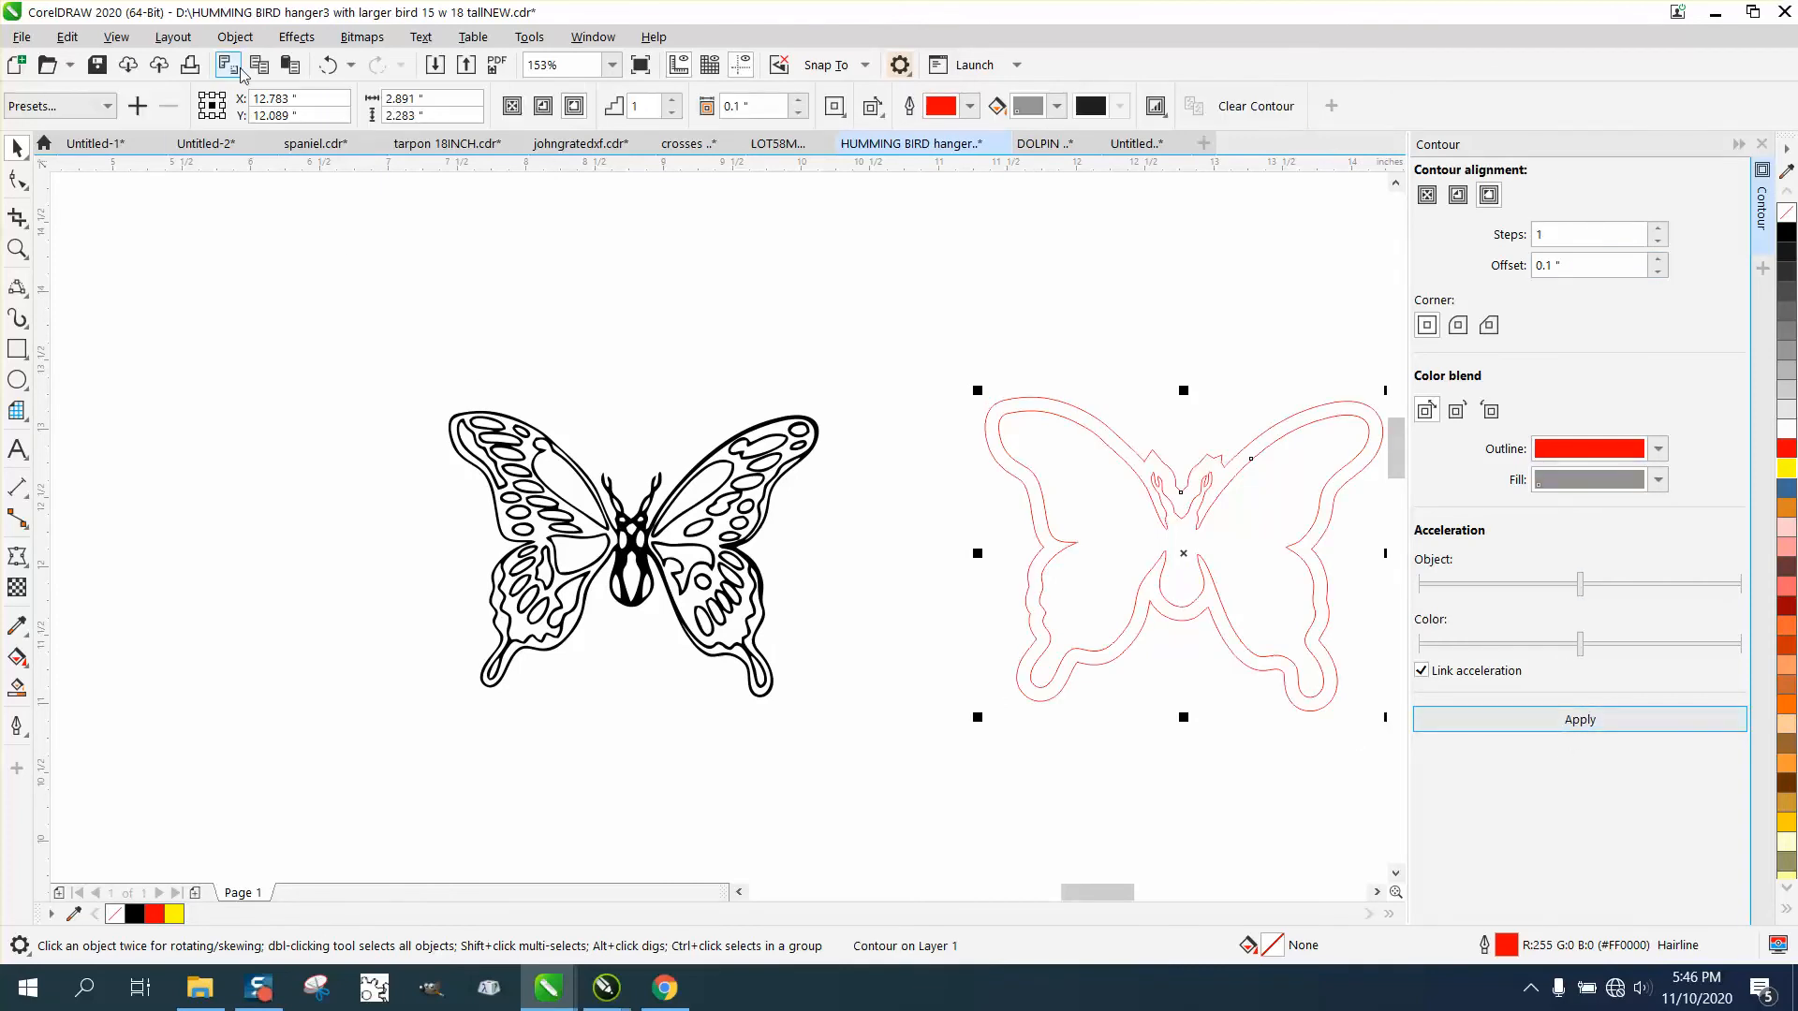
Break the contour apart from its source curve and delete the inner butterfly boundary.
left_click(235, 37)
left_click(320, 540)
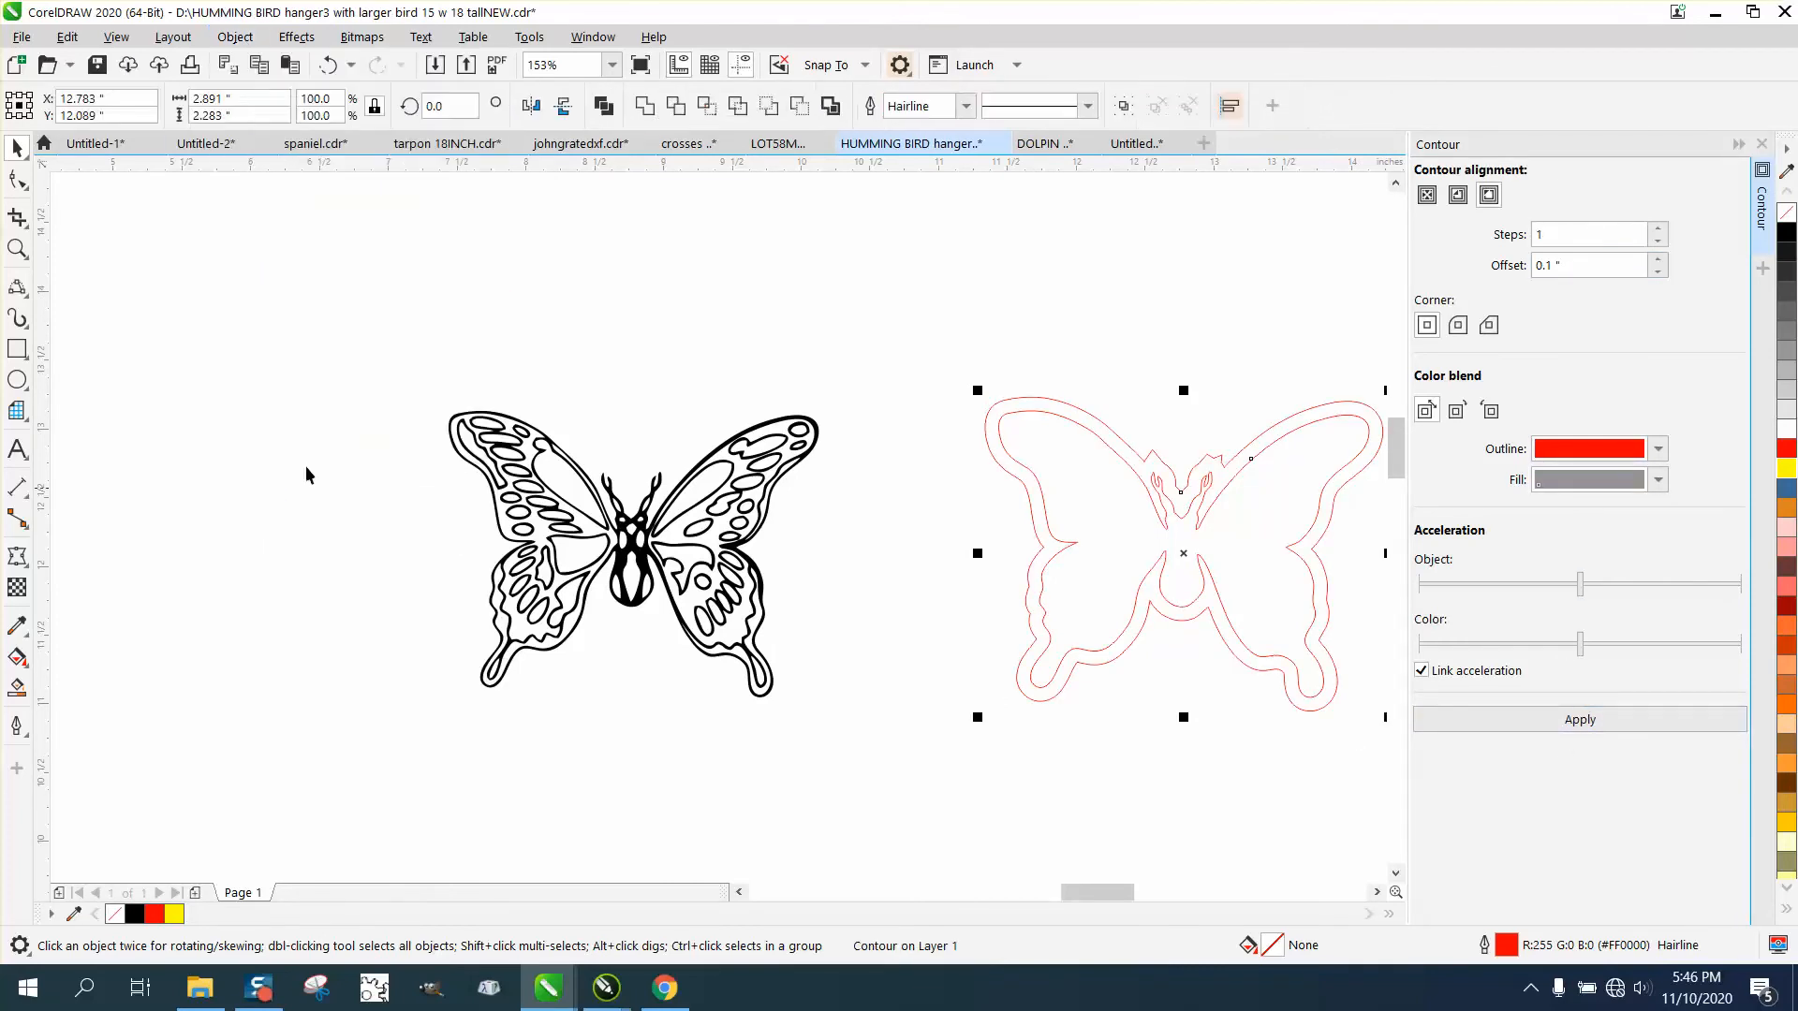
left_click(1112, 519)
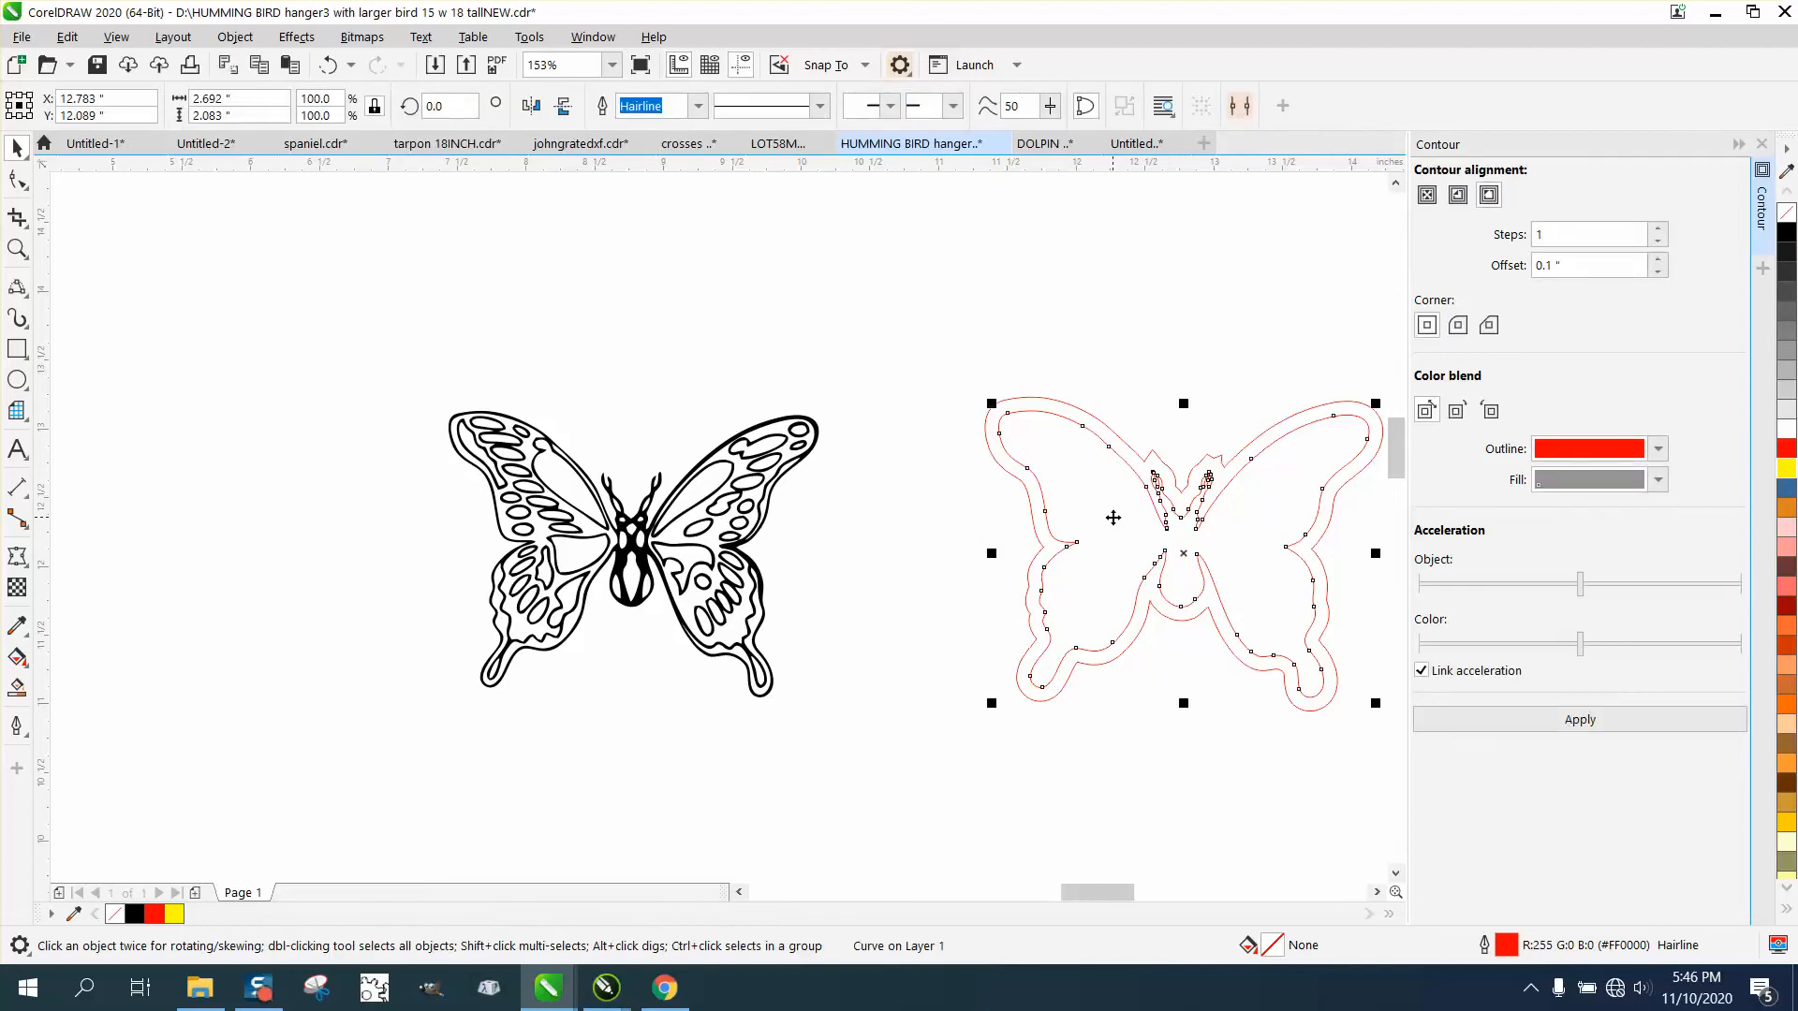
left_click(1114, 520)
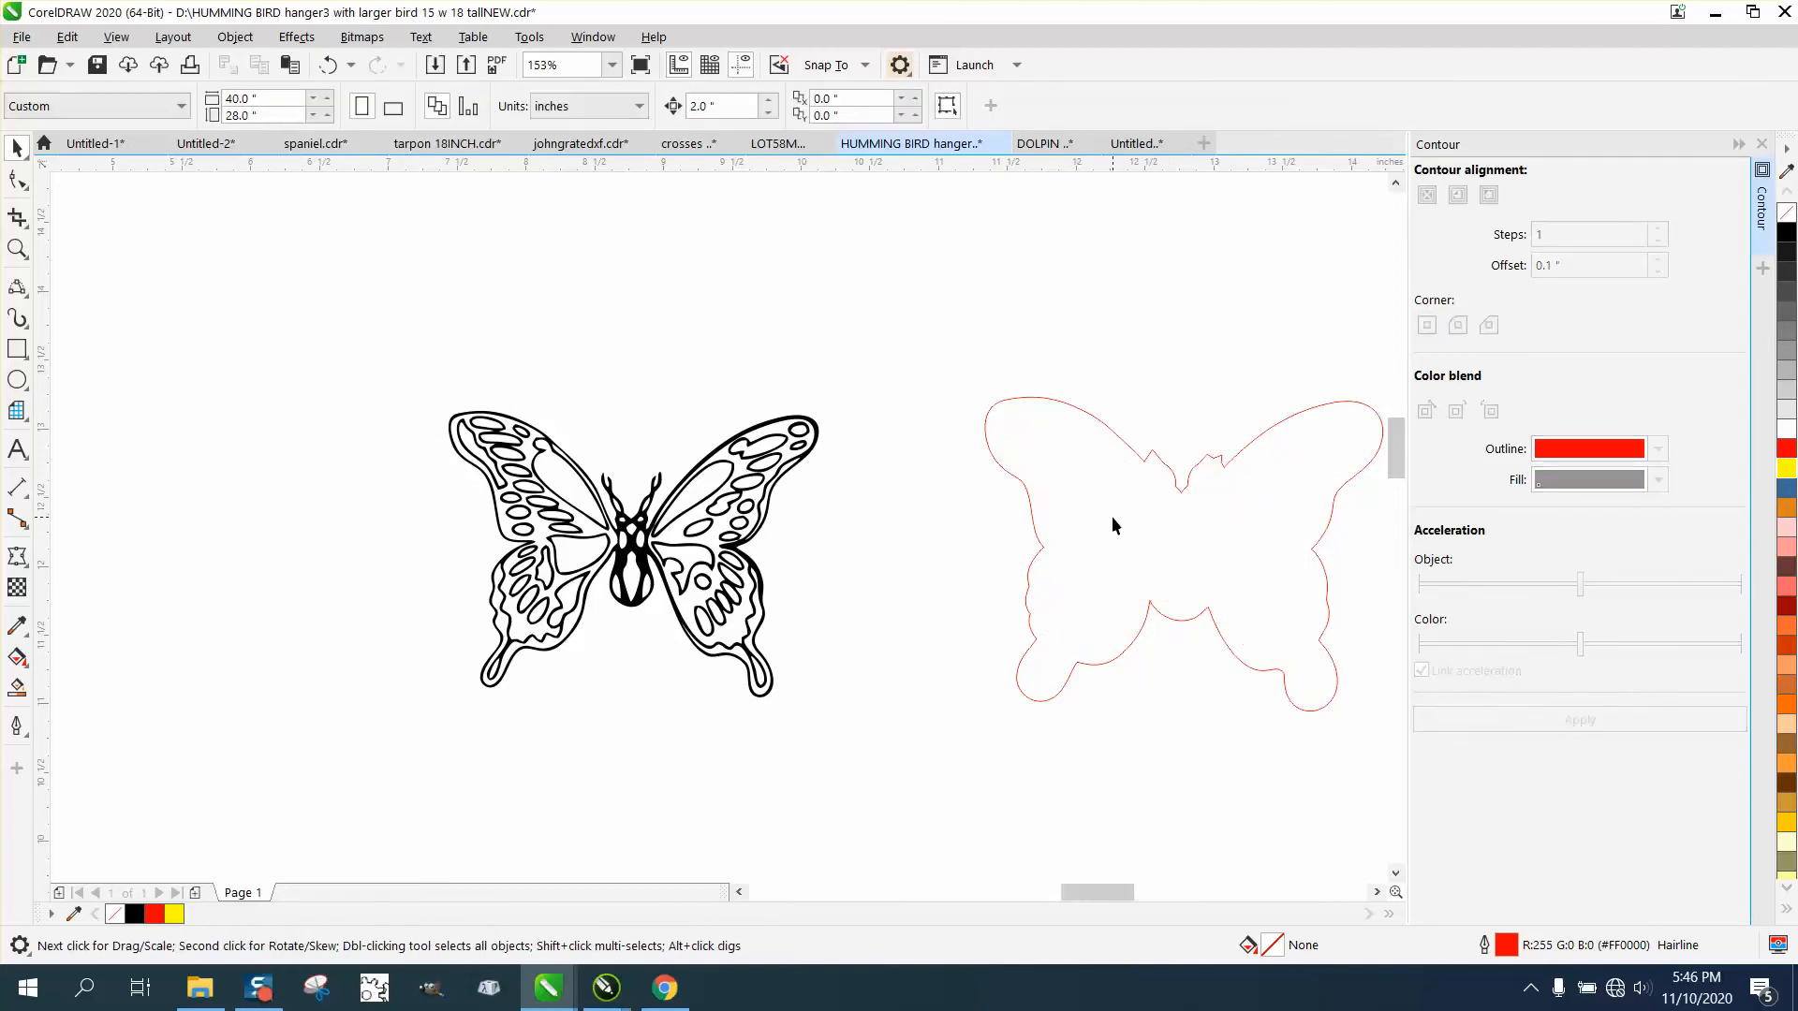
Move the remaining offset outline 4 inches left so it surrounds the black butterfly.
left_click(1179, 489)
key("Left")
key("Left")
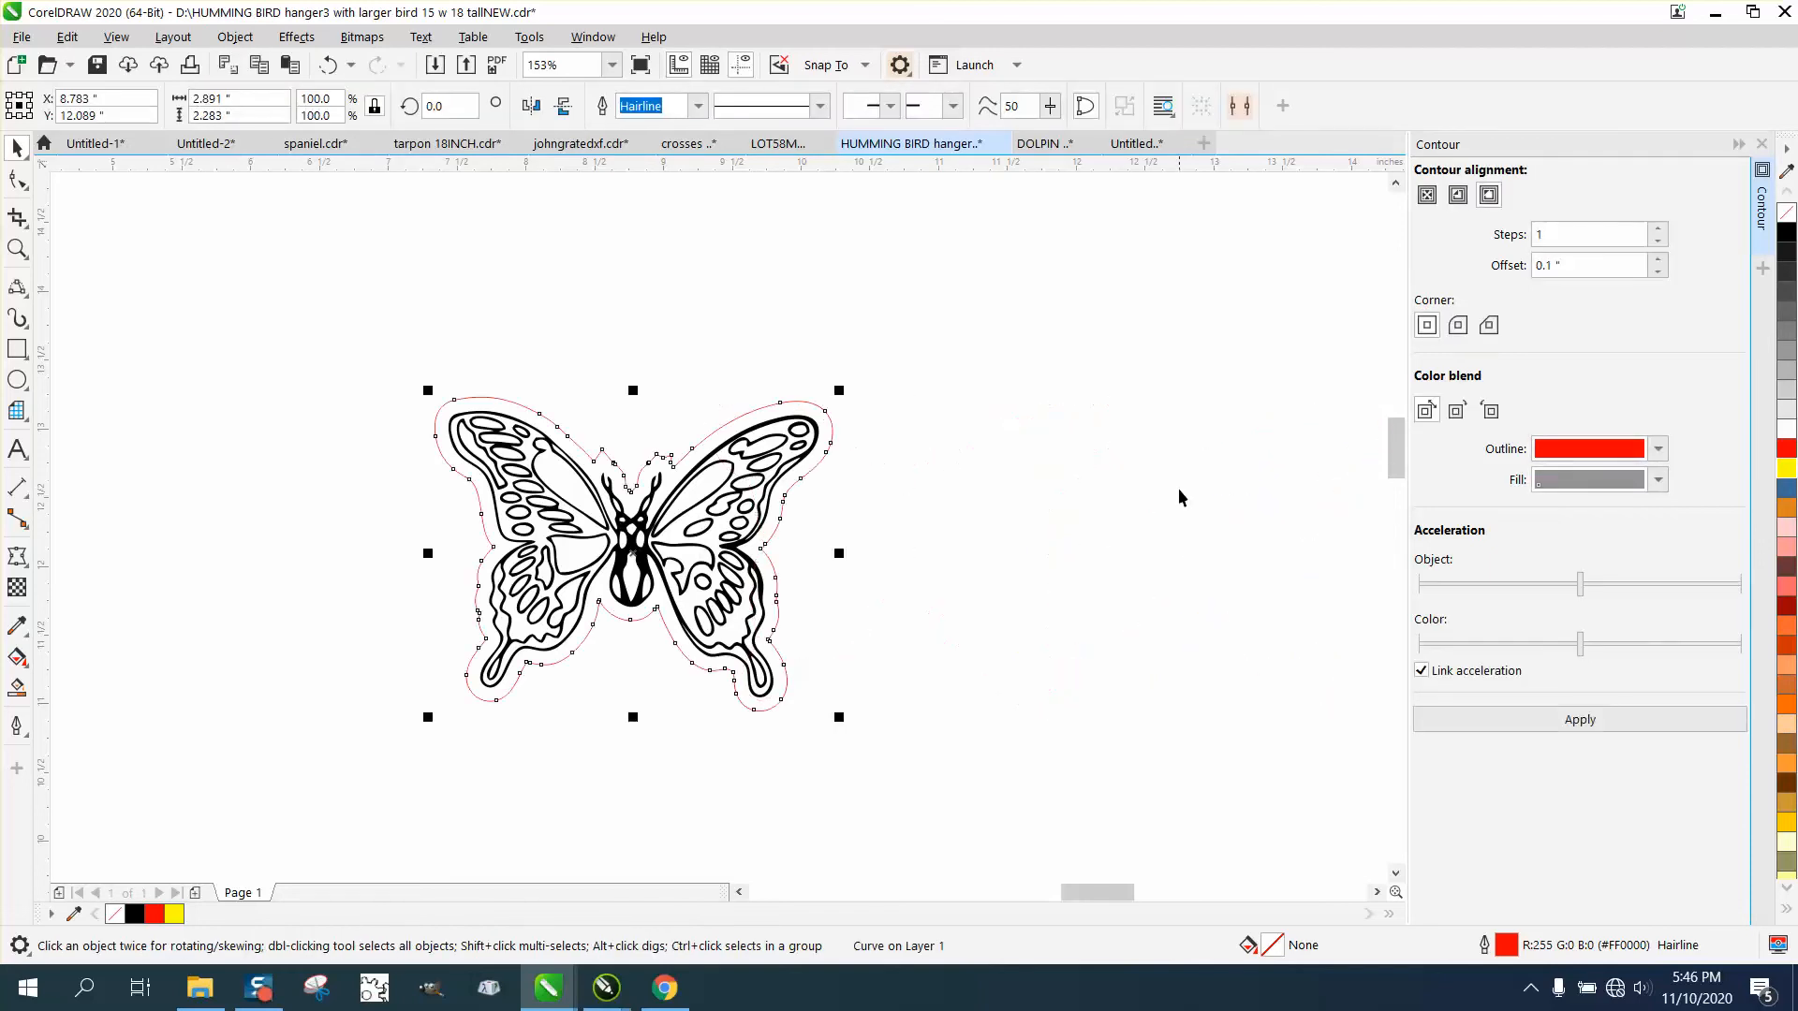
Select the butterfly with its red outline and place it above the Z of the smaller ZAHRAA name, overlapping the name's outline.
scroll(1155, 516, "down", 5)
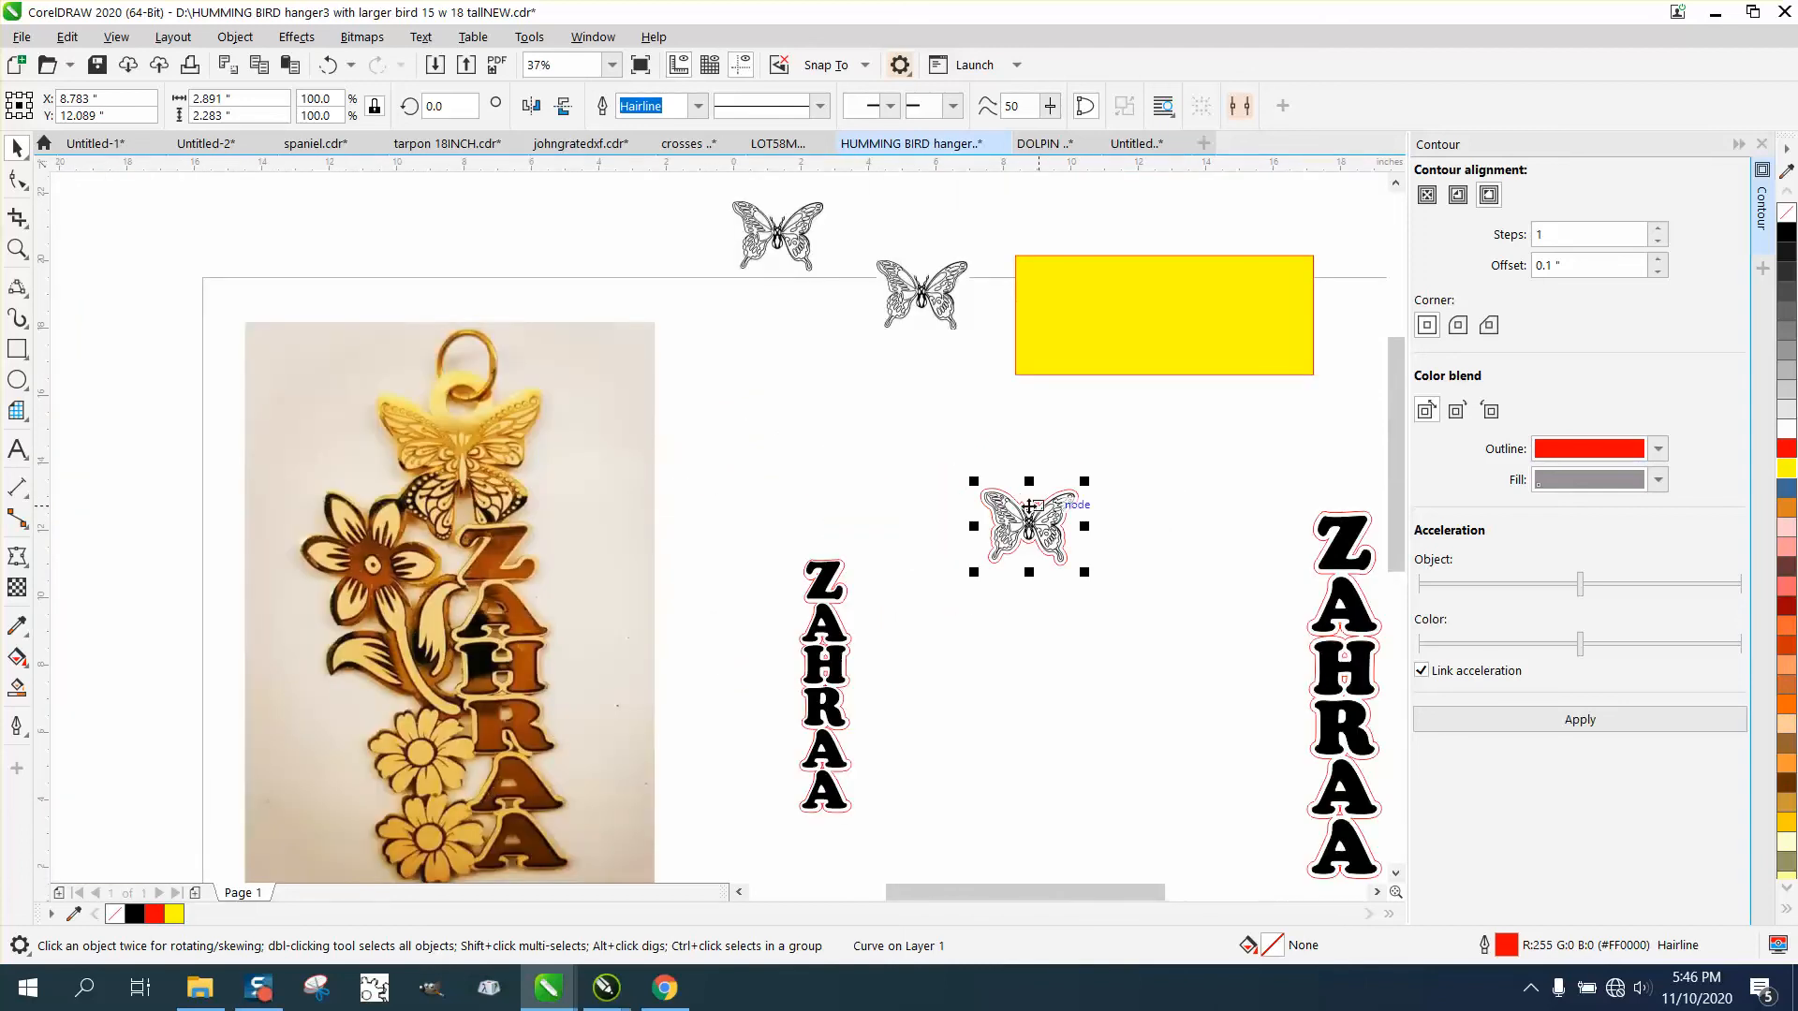
left_click_drag(1156, 610, 1157, 613)
left_click_drag(1036, 530, 796, 531)
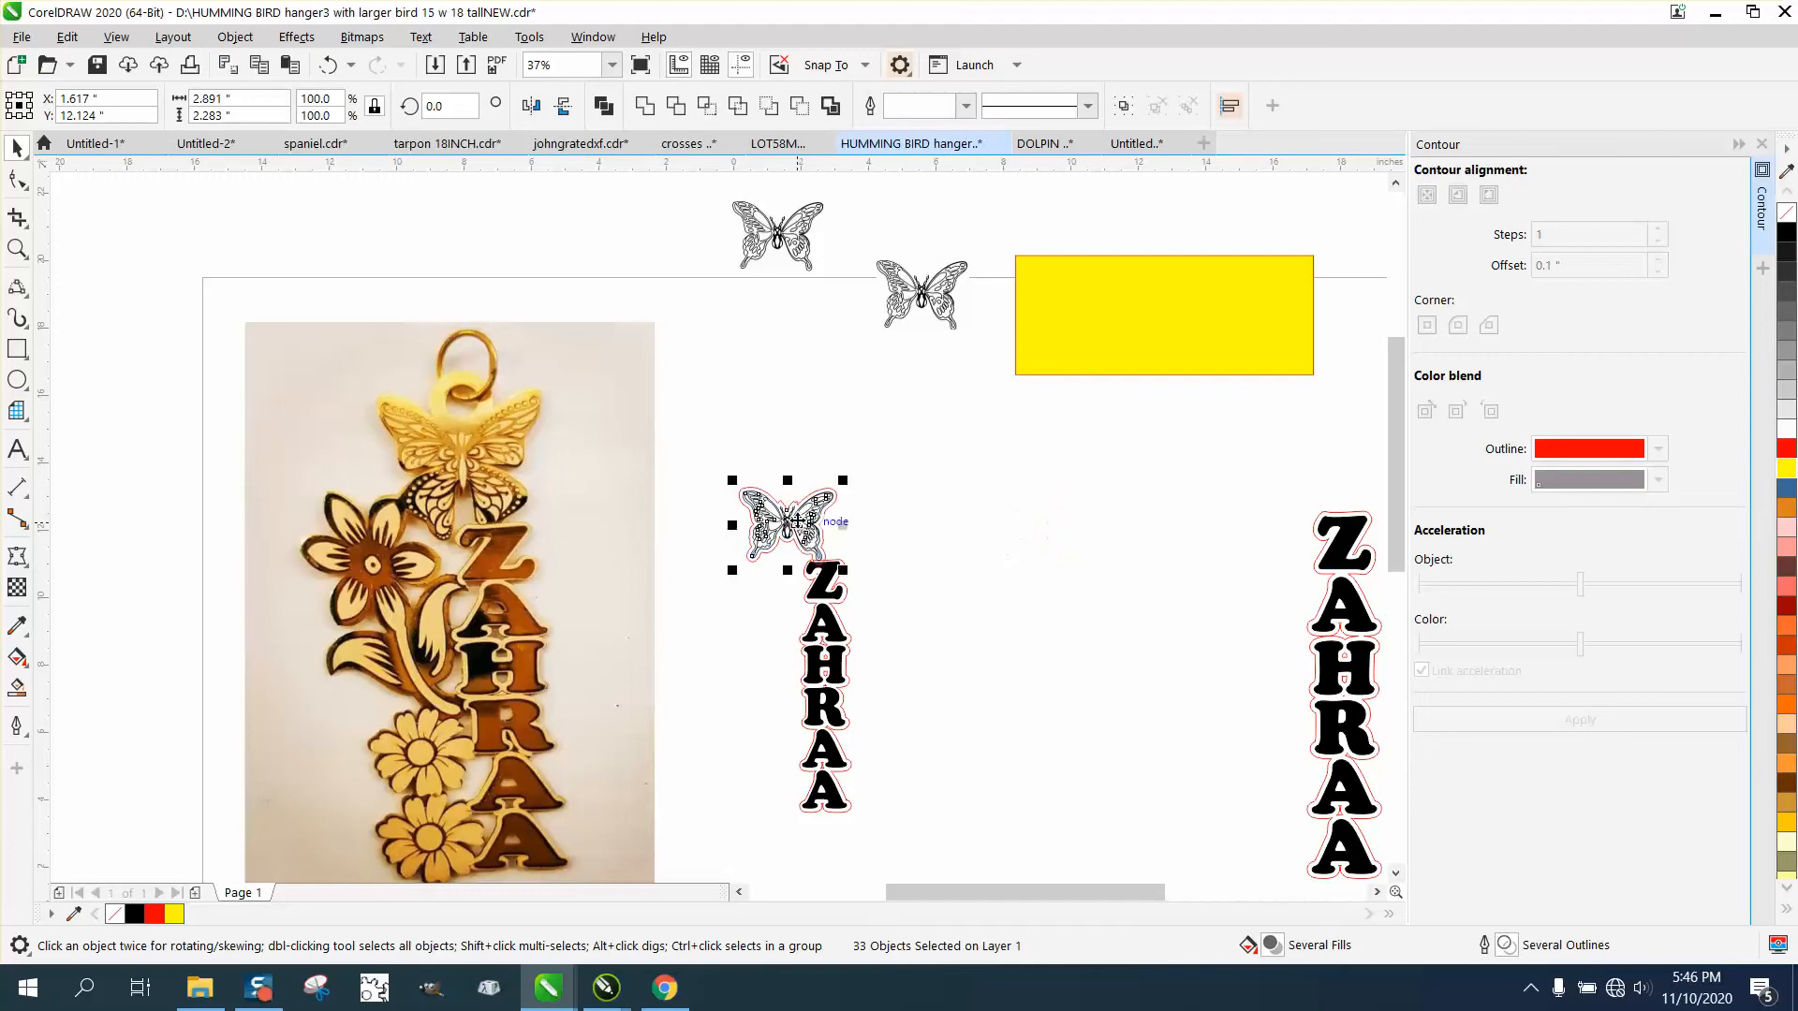
Move the butterfly's red outline and the smaller ZAHRAA name's red outline 4 inches to the right of their black artwork.
left_click(17, 248)
left_click_drag(682, 469, 1111, 851)
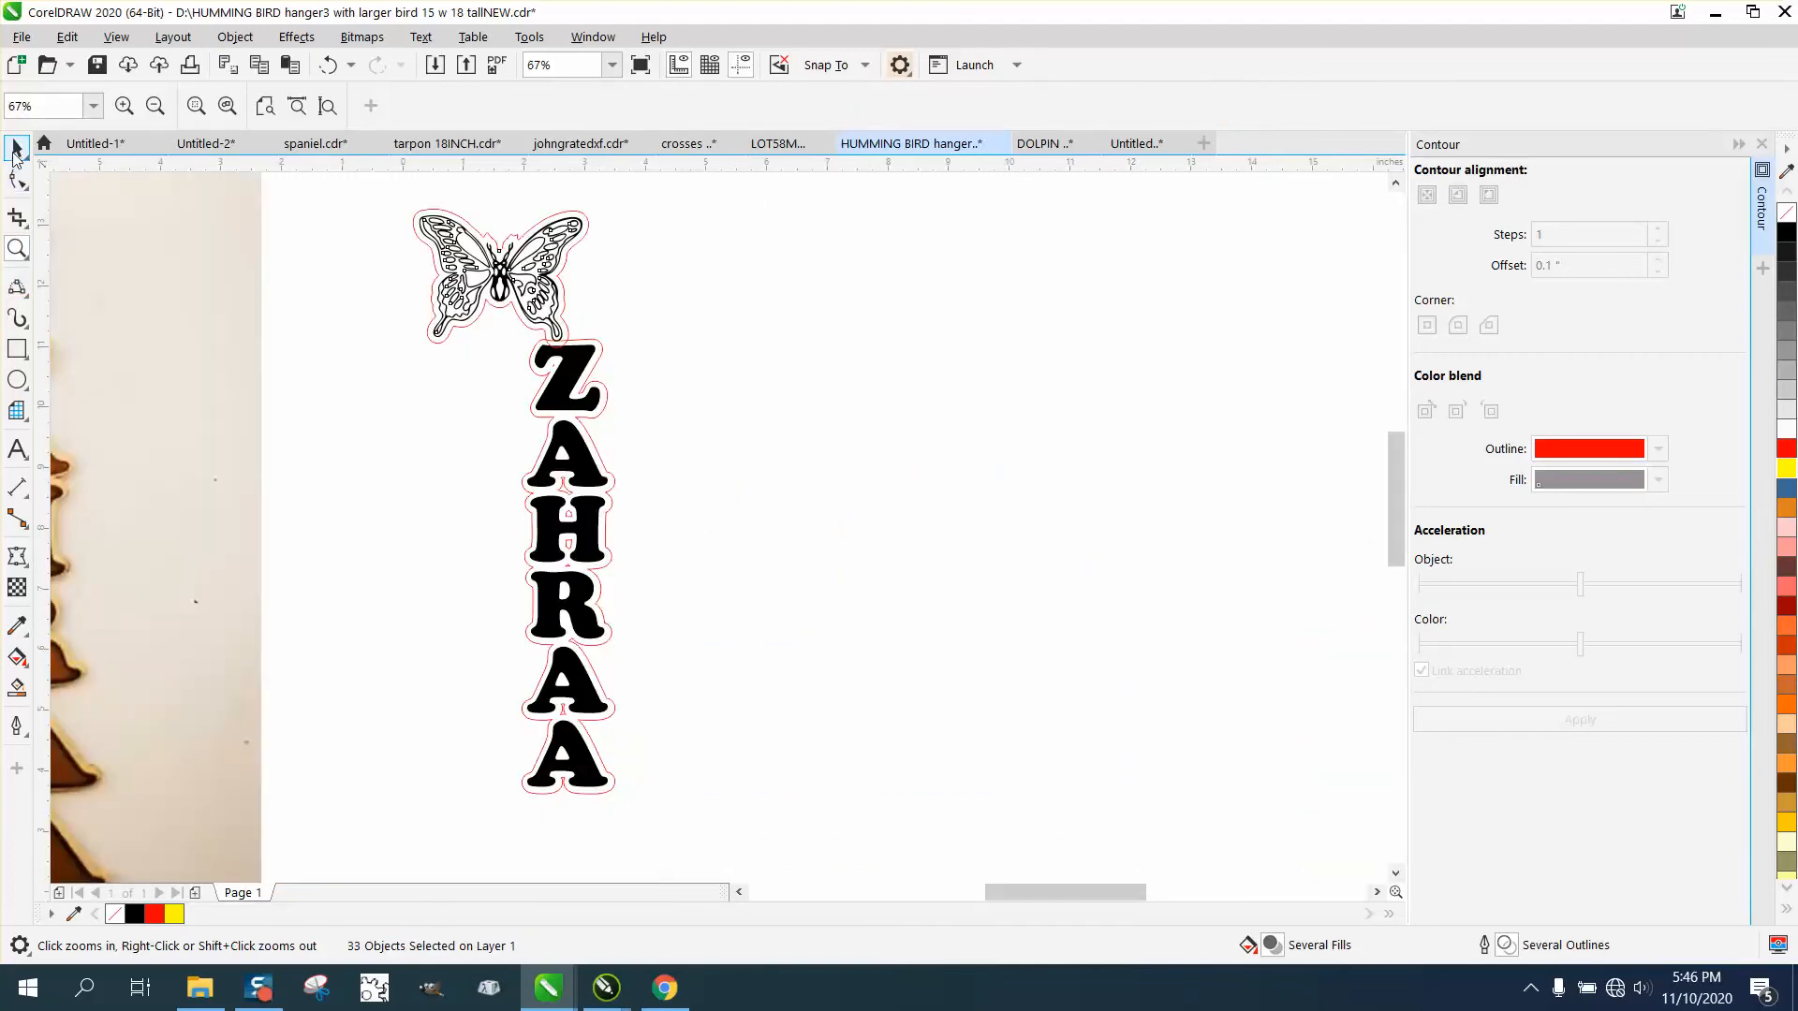
left_click(17, 148)
left_click(650, 251)
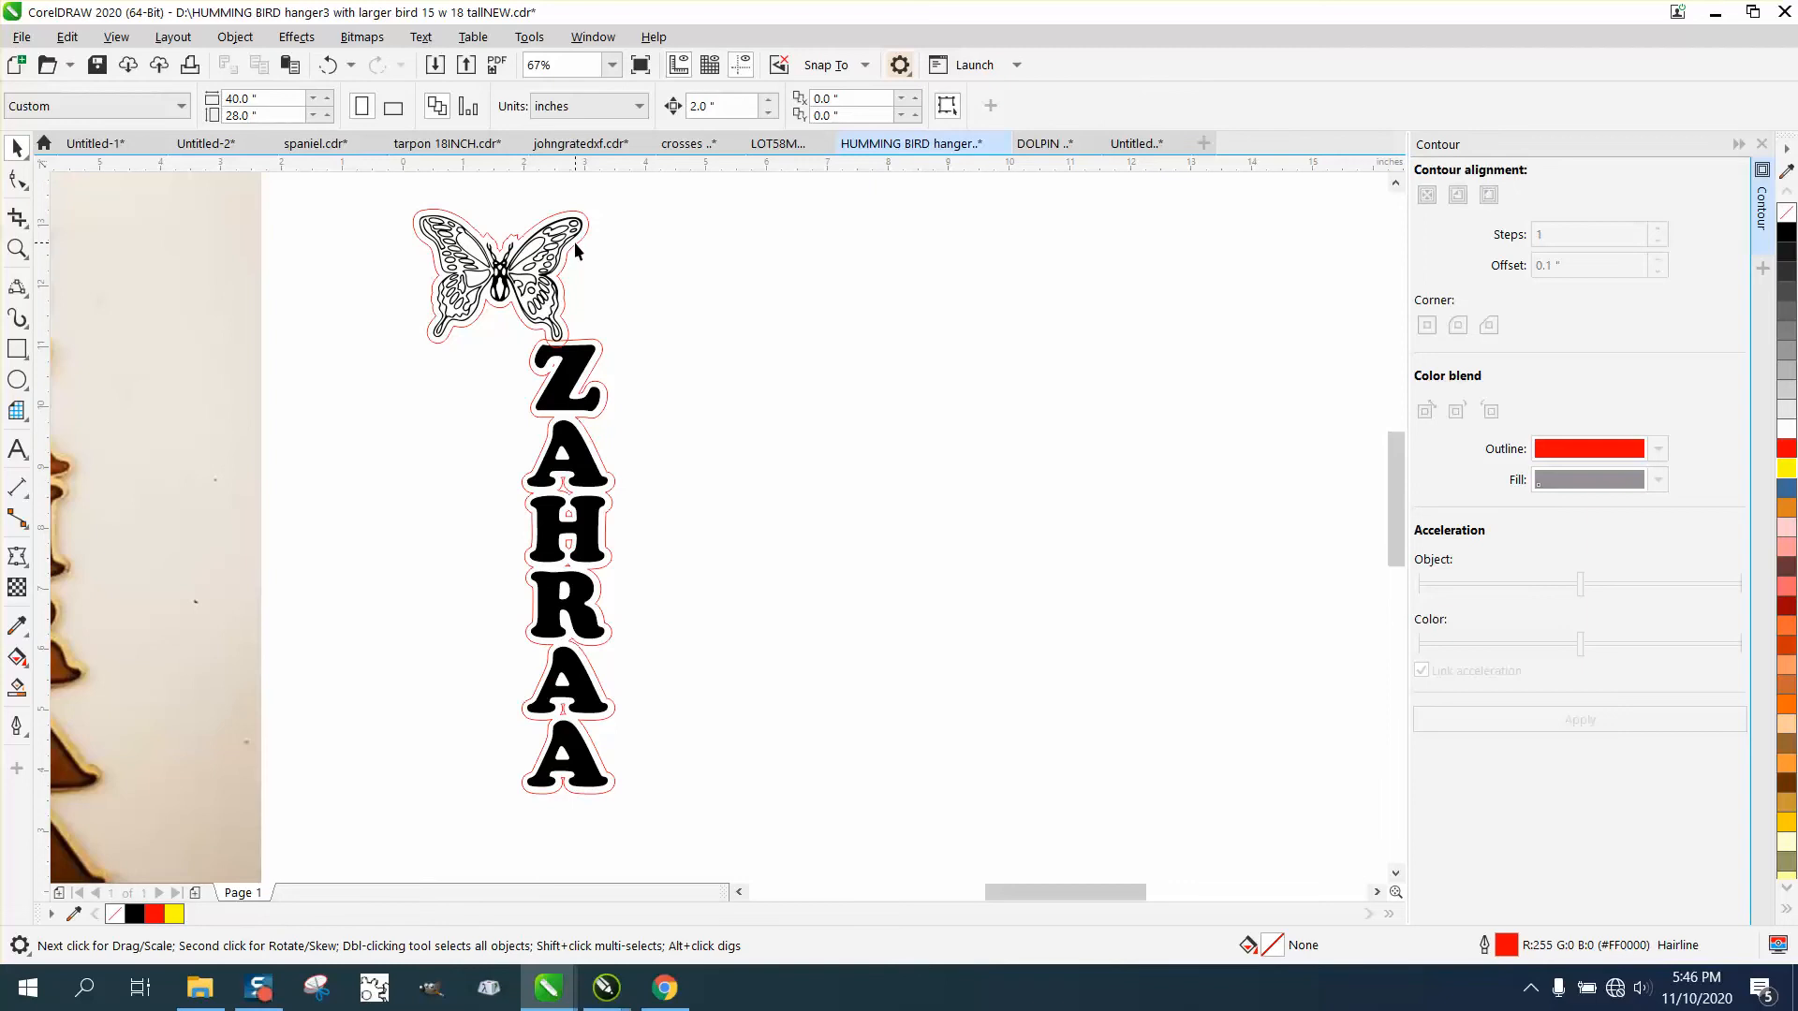
left_click(575, 242)
key("Right")
key("Right")
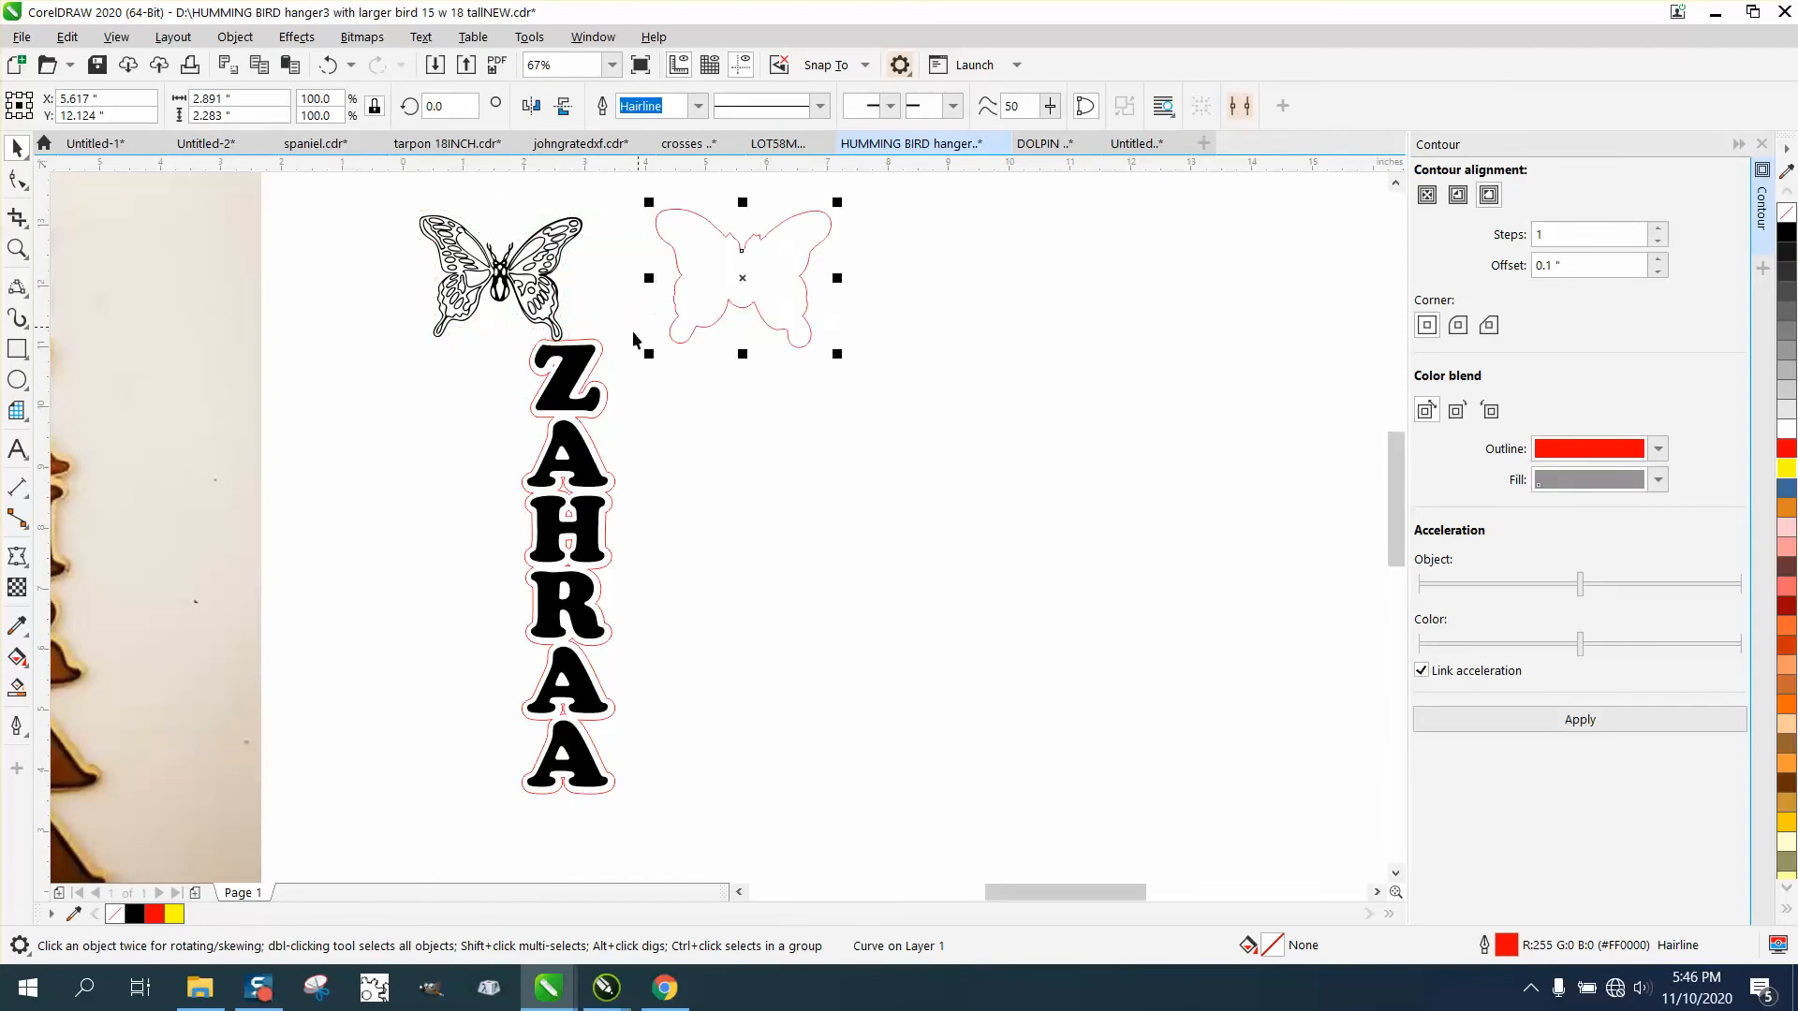
left_click(604, 360)
key("Right")
key("Right")
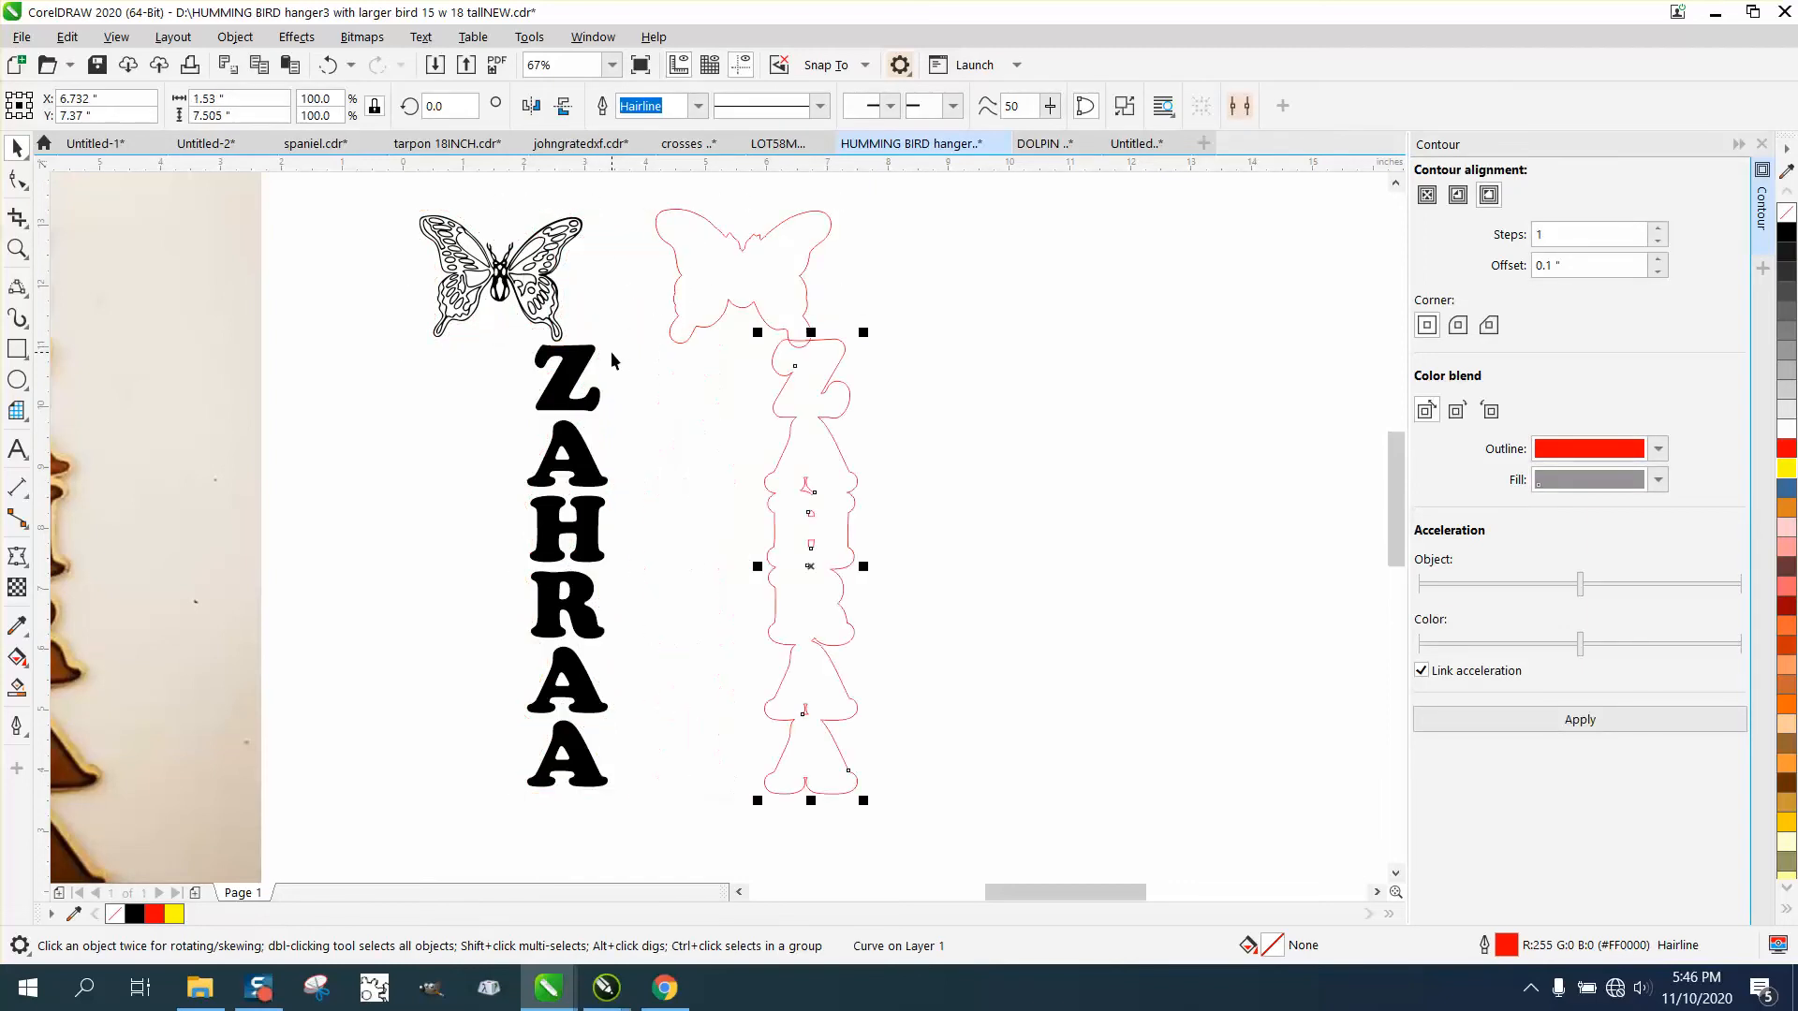
Weld the butterfly and name outlines into one curve and move it 4 inches left, back around the black artwork.
left_click_drag(643, 189, 765, 585)
left_click_drag(1049, 854, 1049, 854)
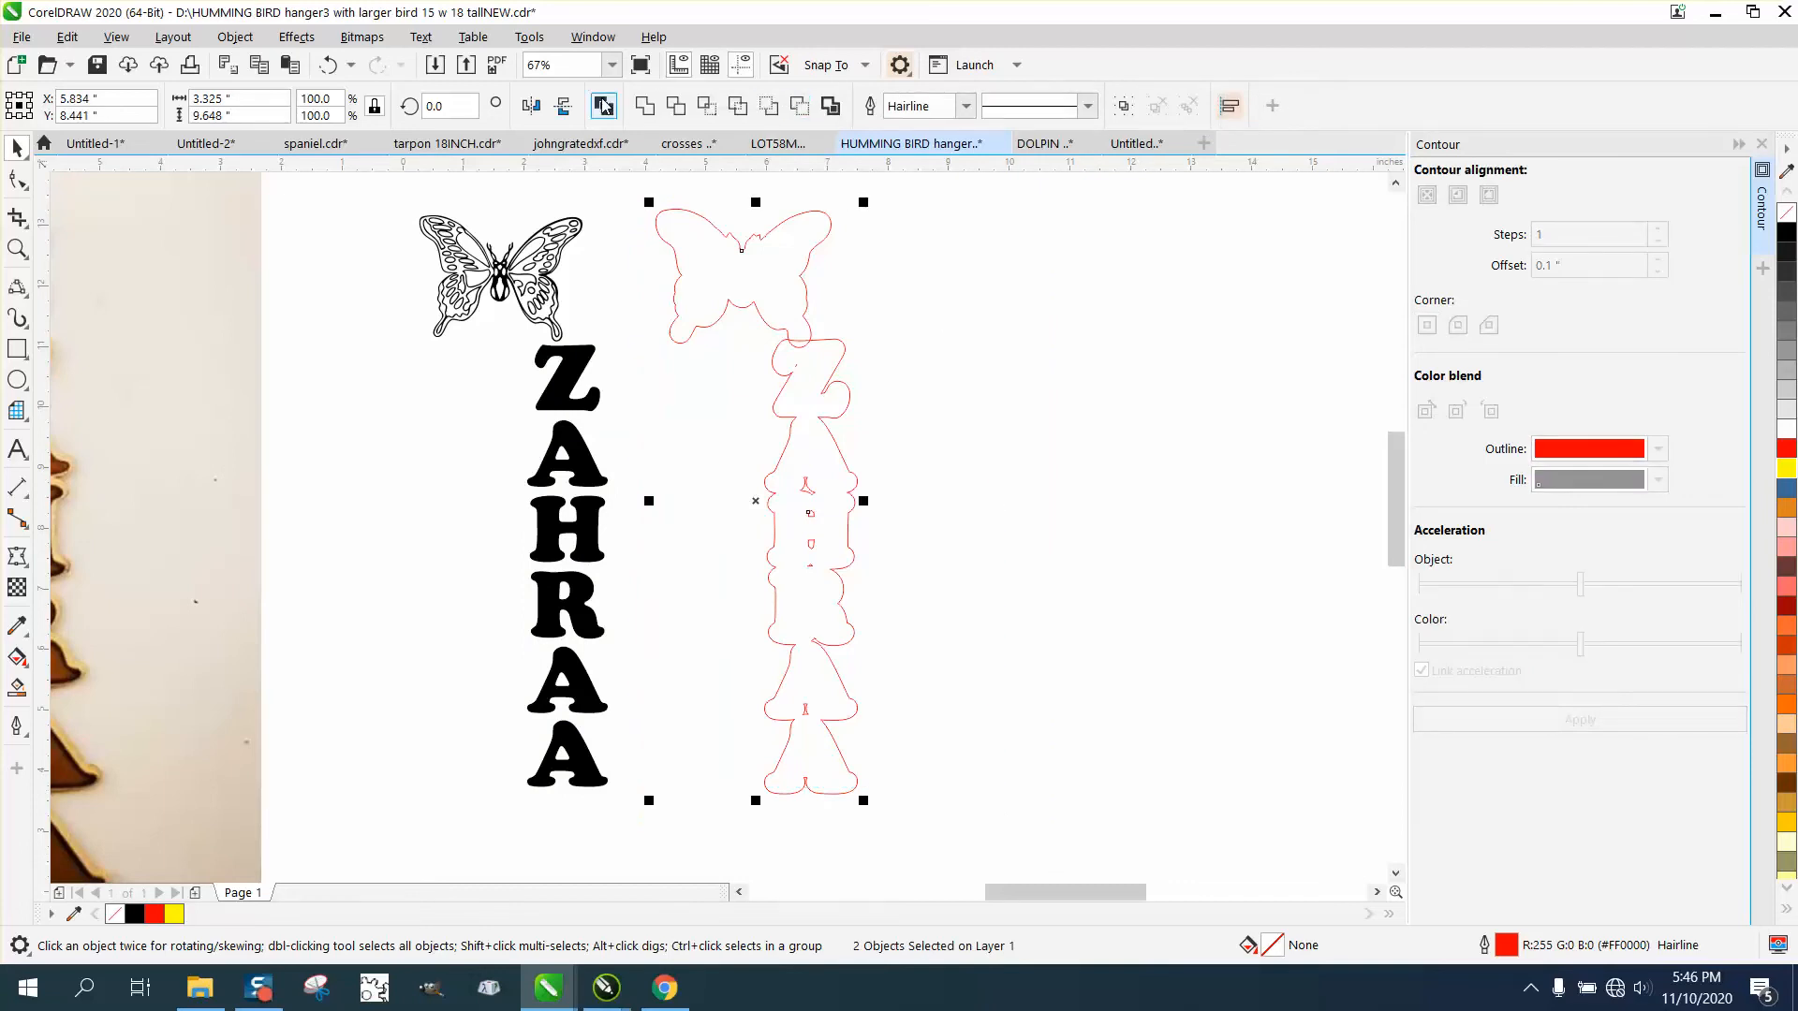
left_click(813, 105)
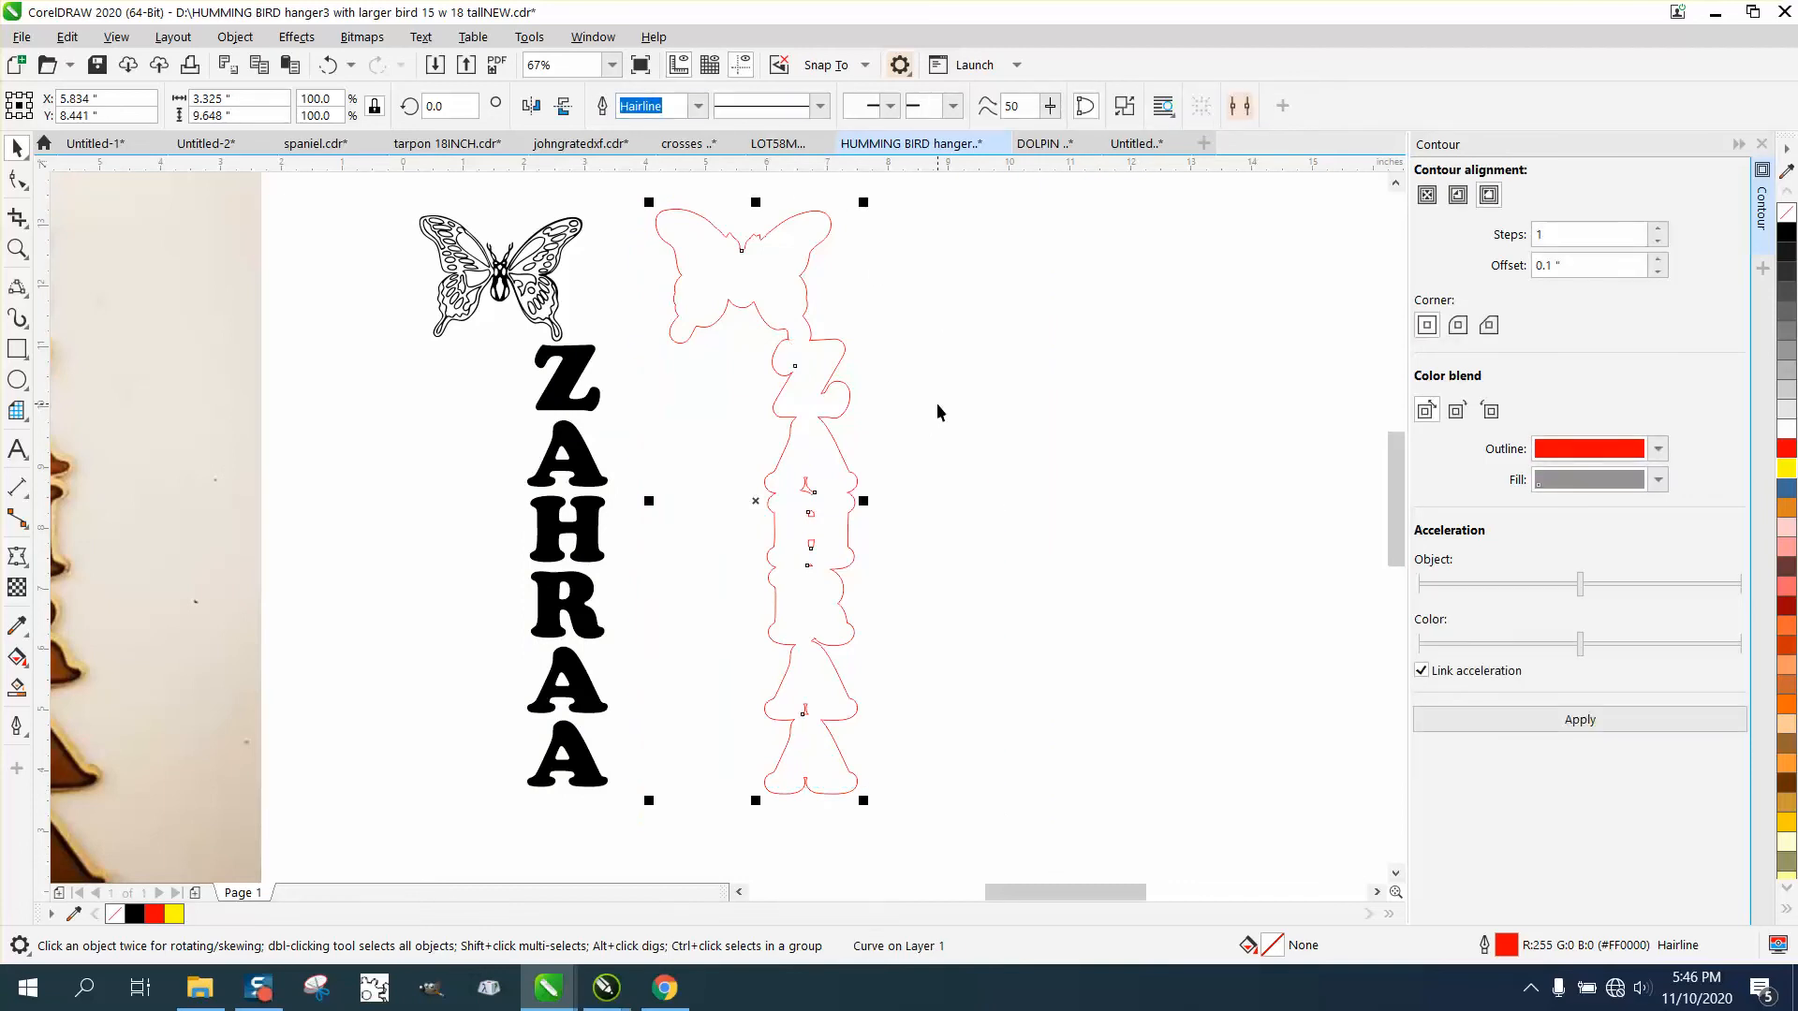
key("Left")
key("Left")
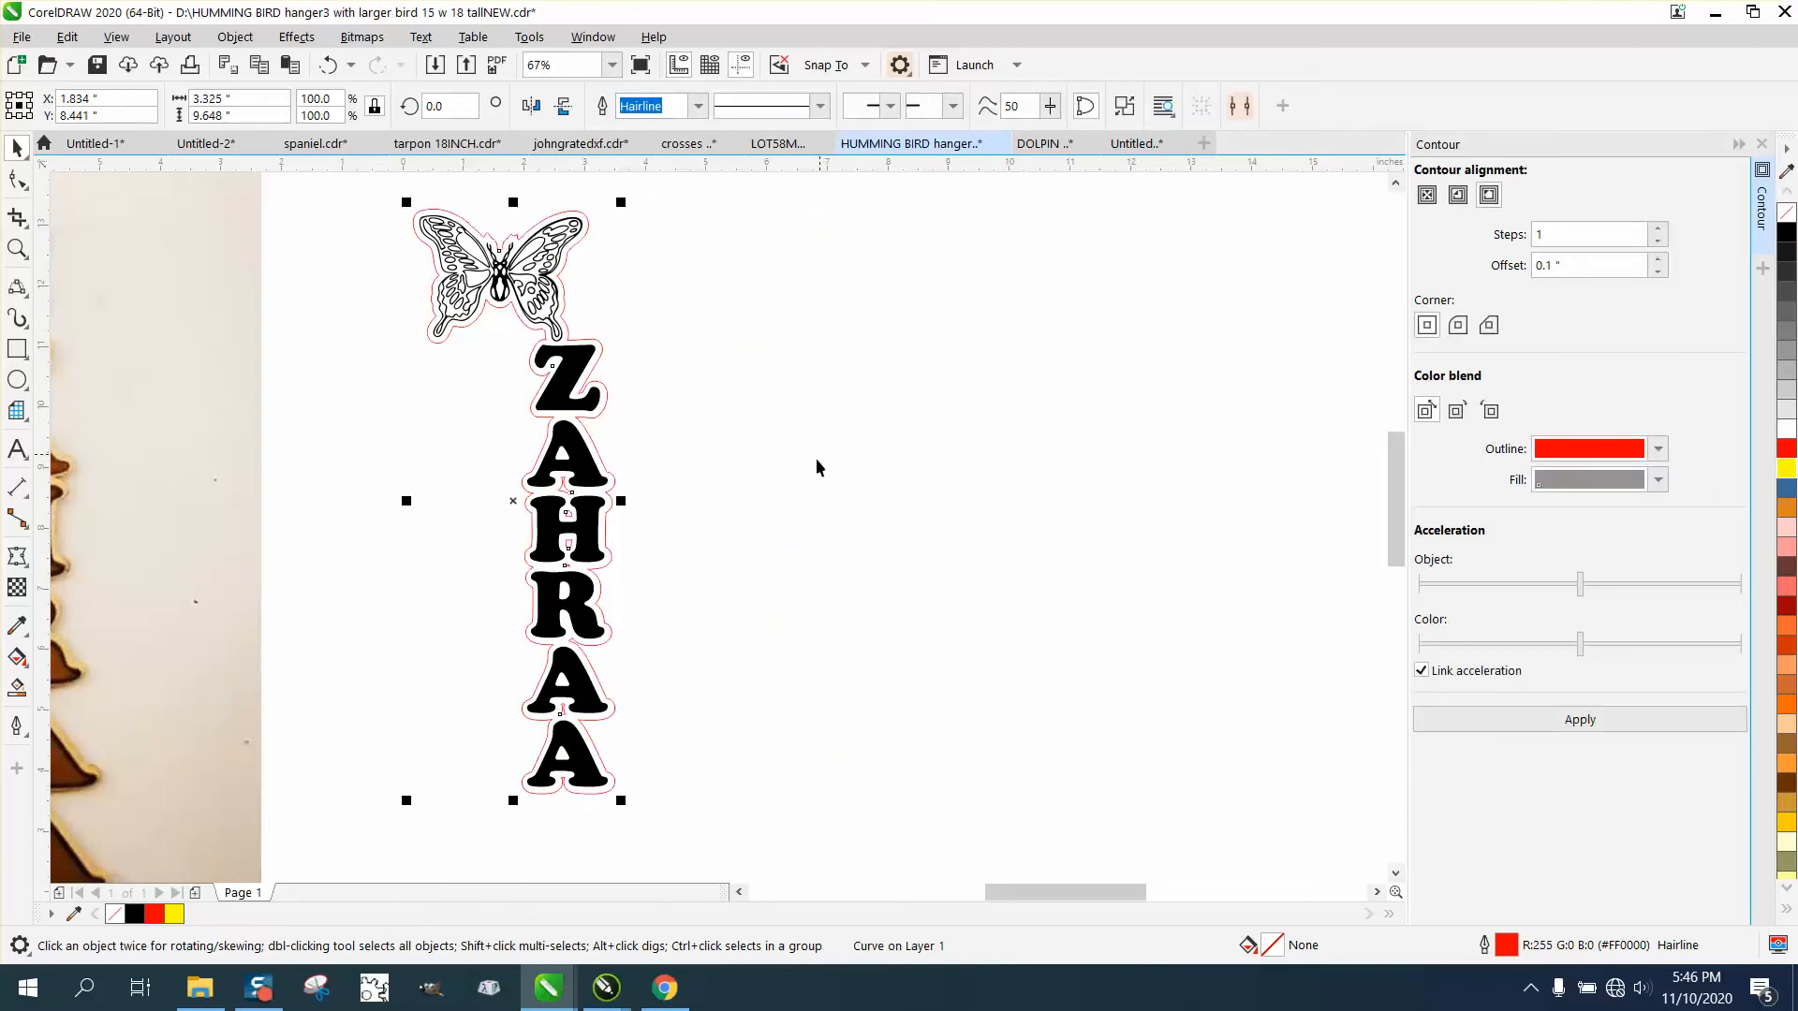
Draw a circle above the butterfly, bring it down close to the wings and enlarge it to about 1.355 inches.
scroll(779, 508, "down", 2)
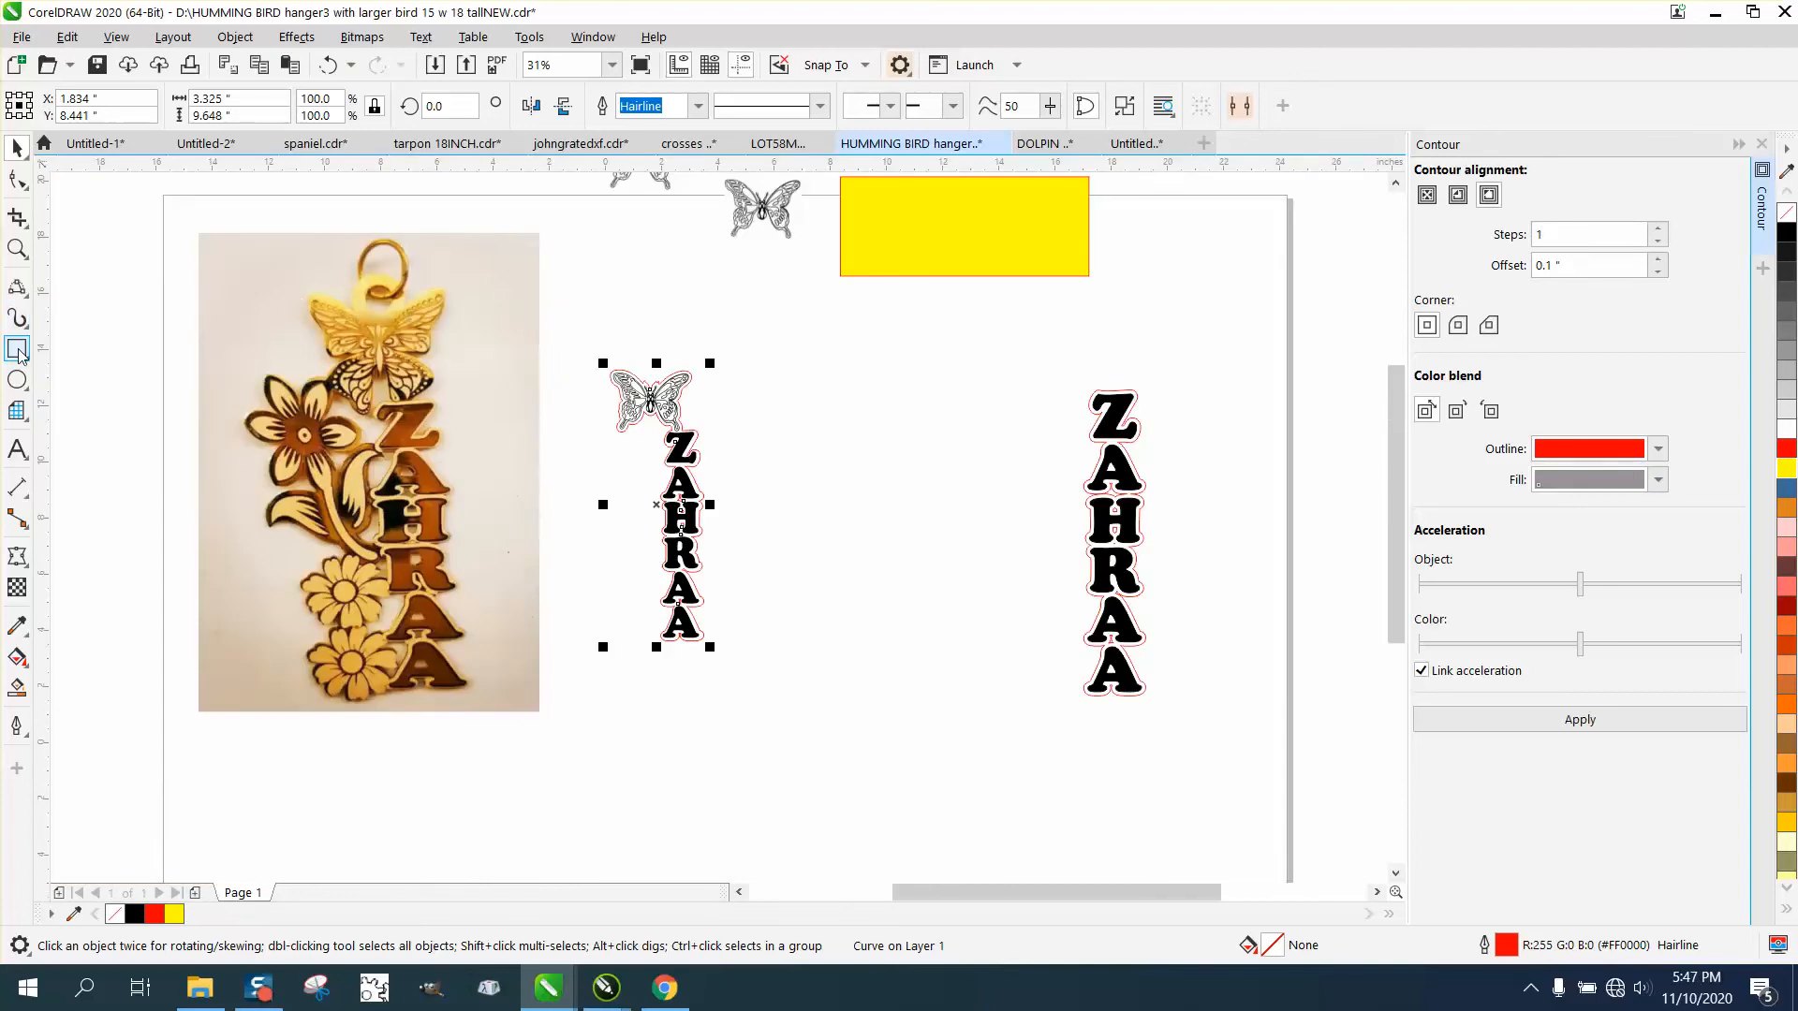
left_click(16, 379)
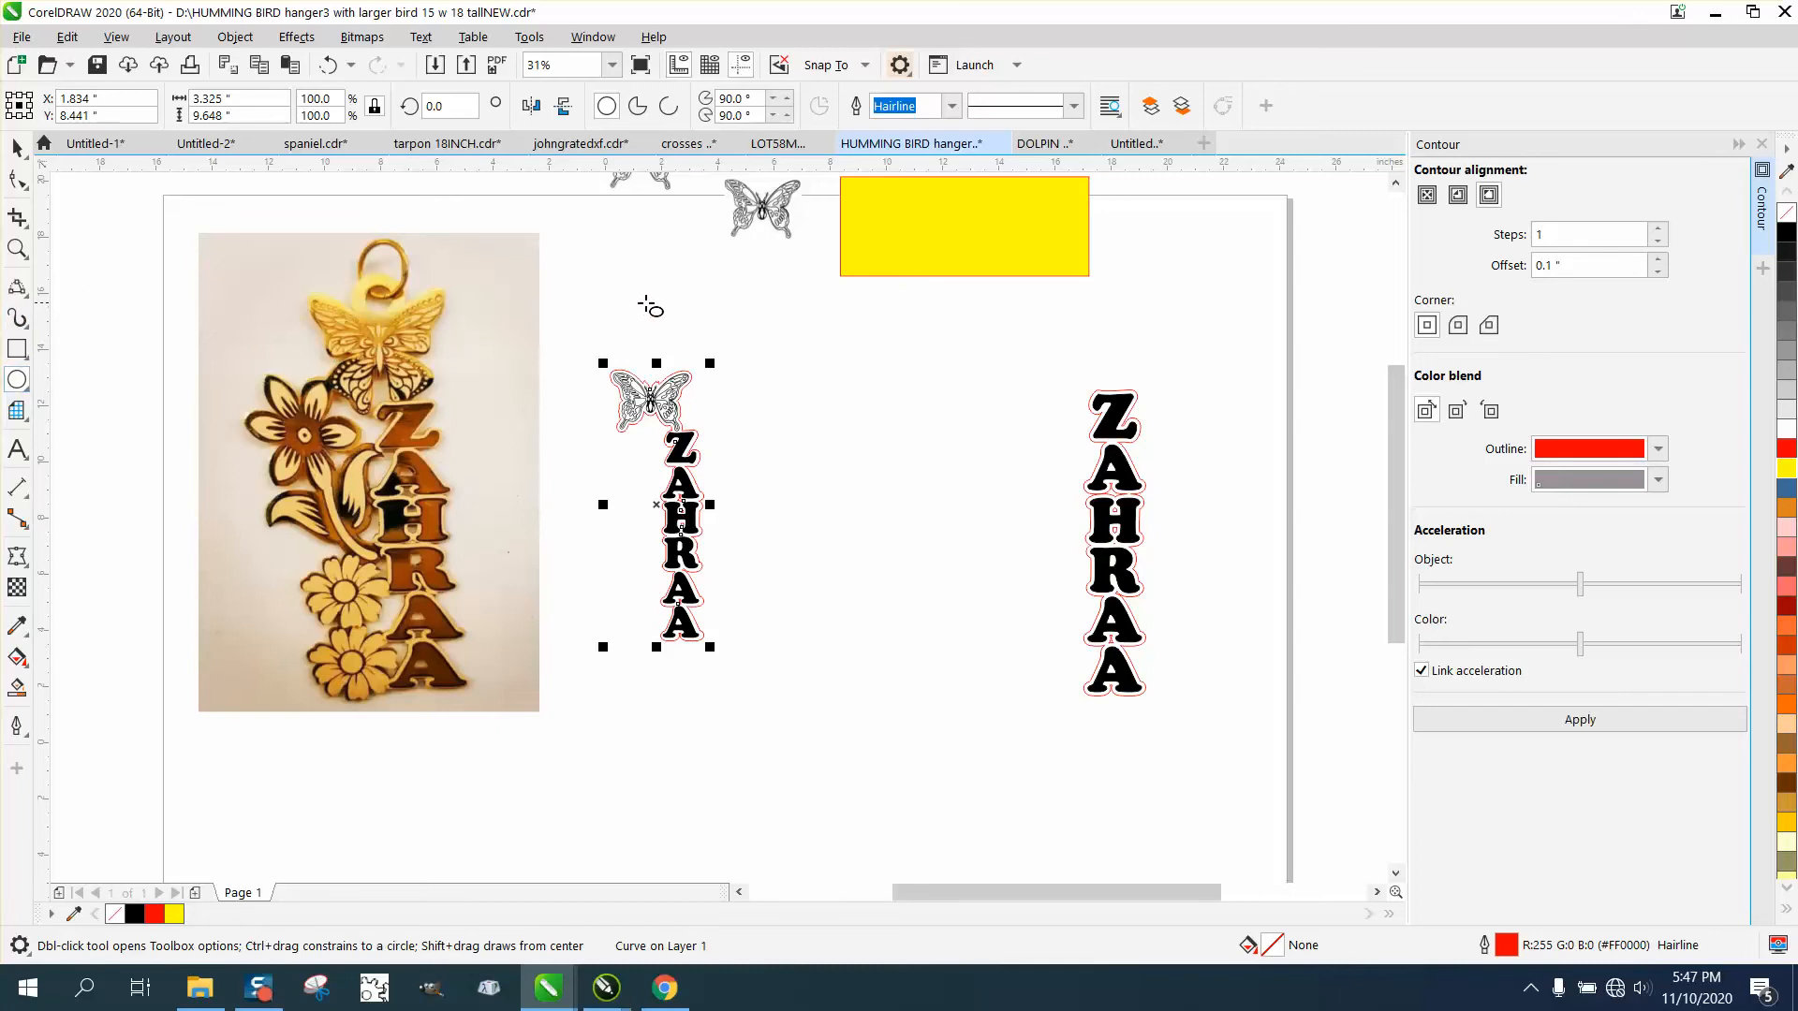
left_click_drag(674, 302, 1017, 700)
left_click(17, 247)
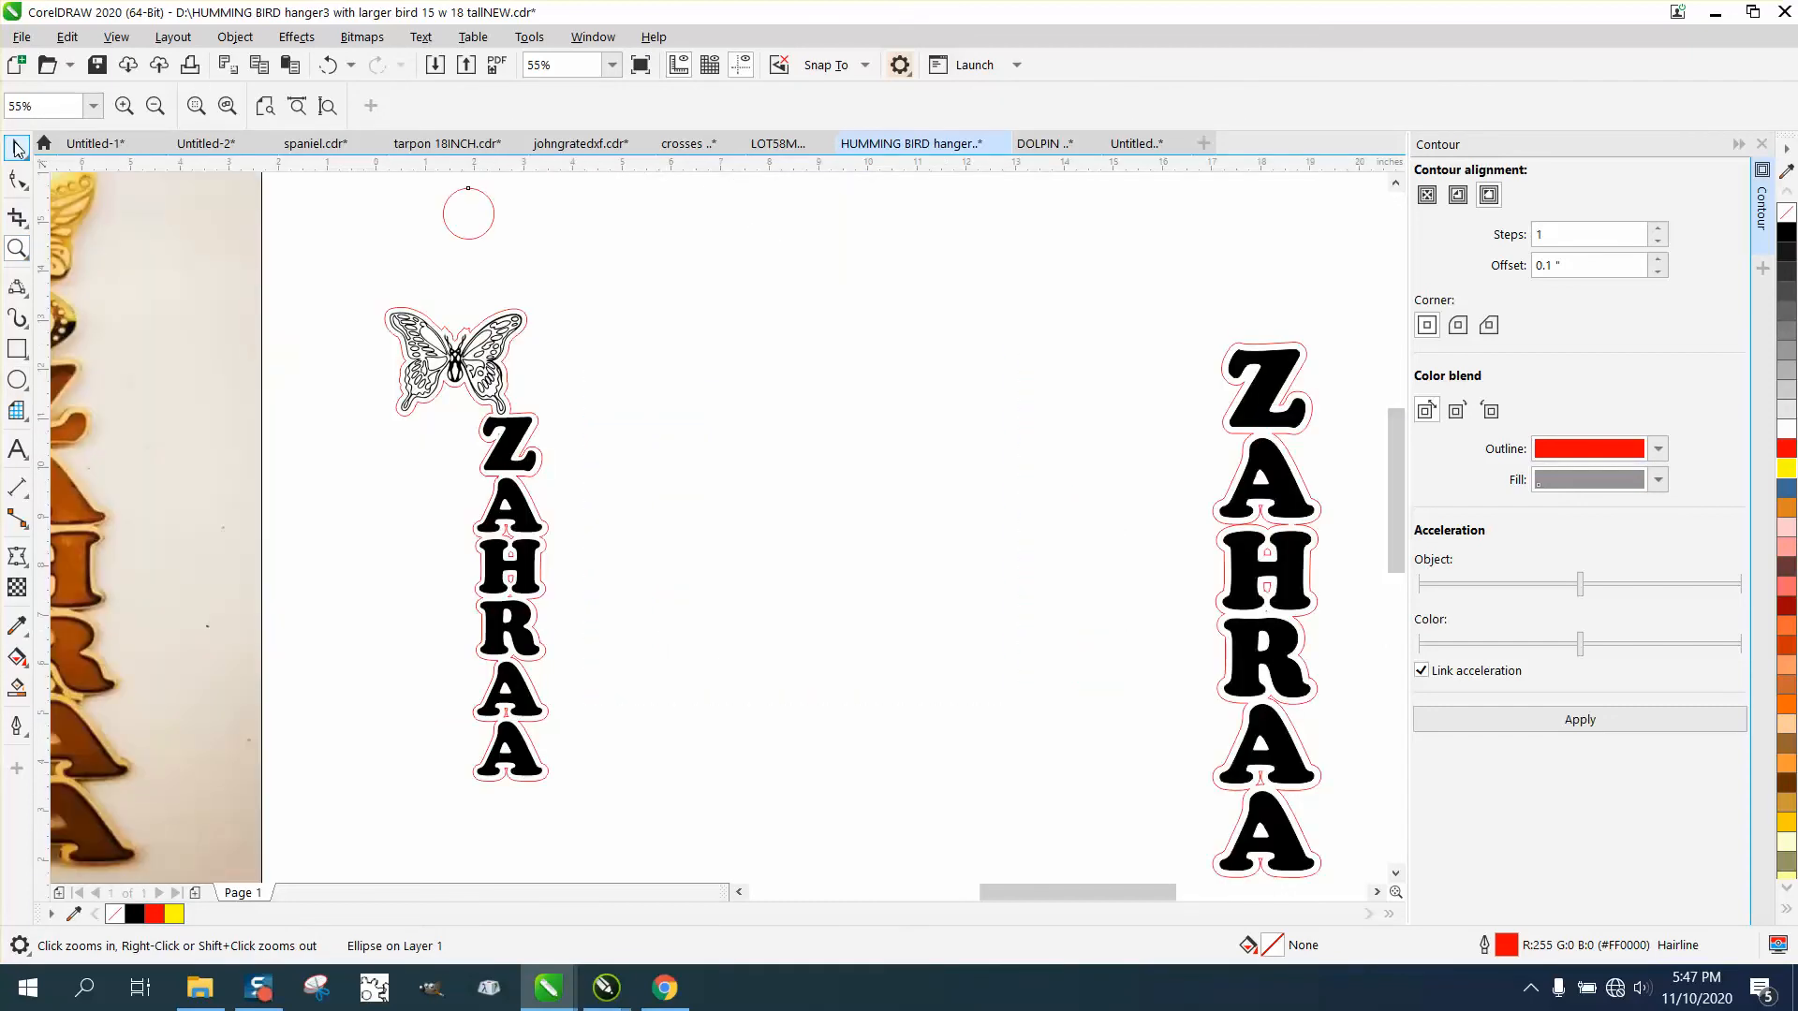
left_click(17, 147)
left_click_drag(465, 221, 517, 241)
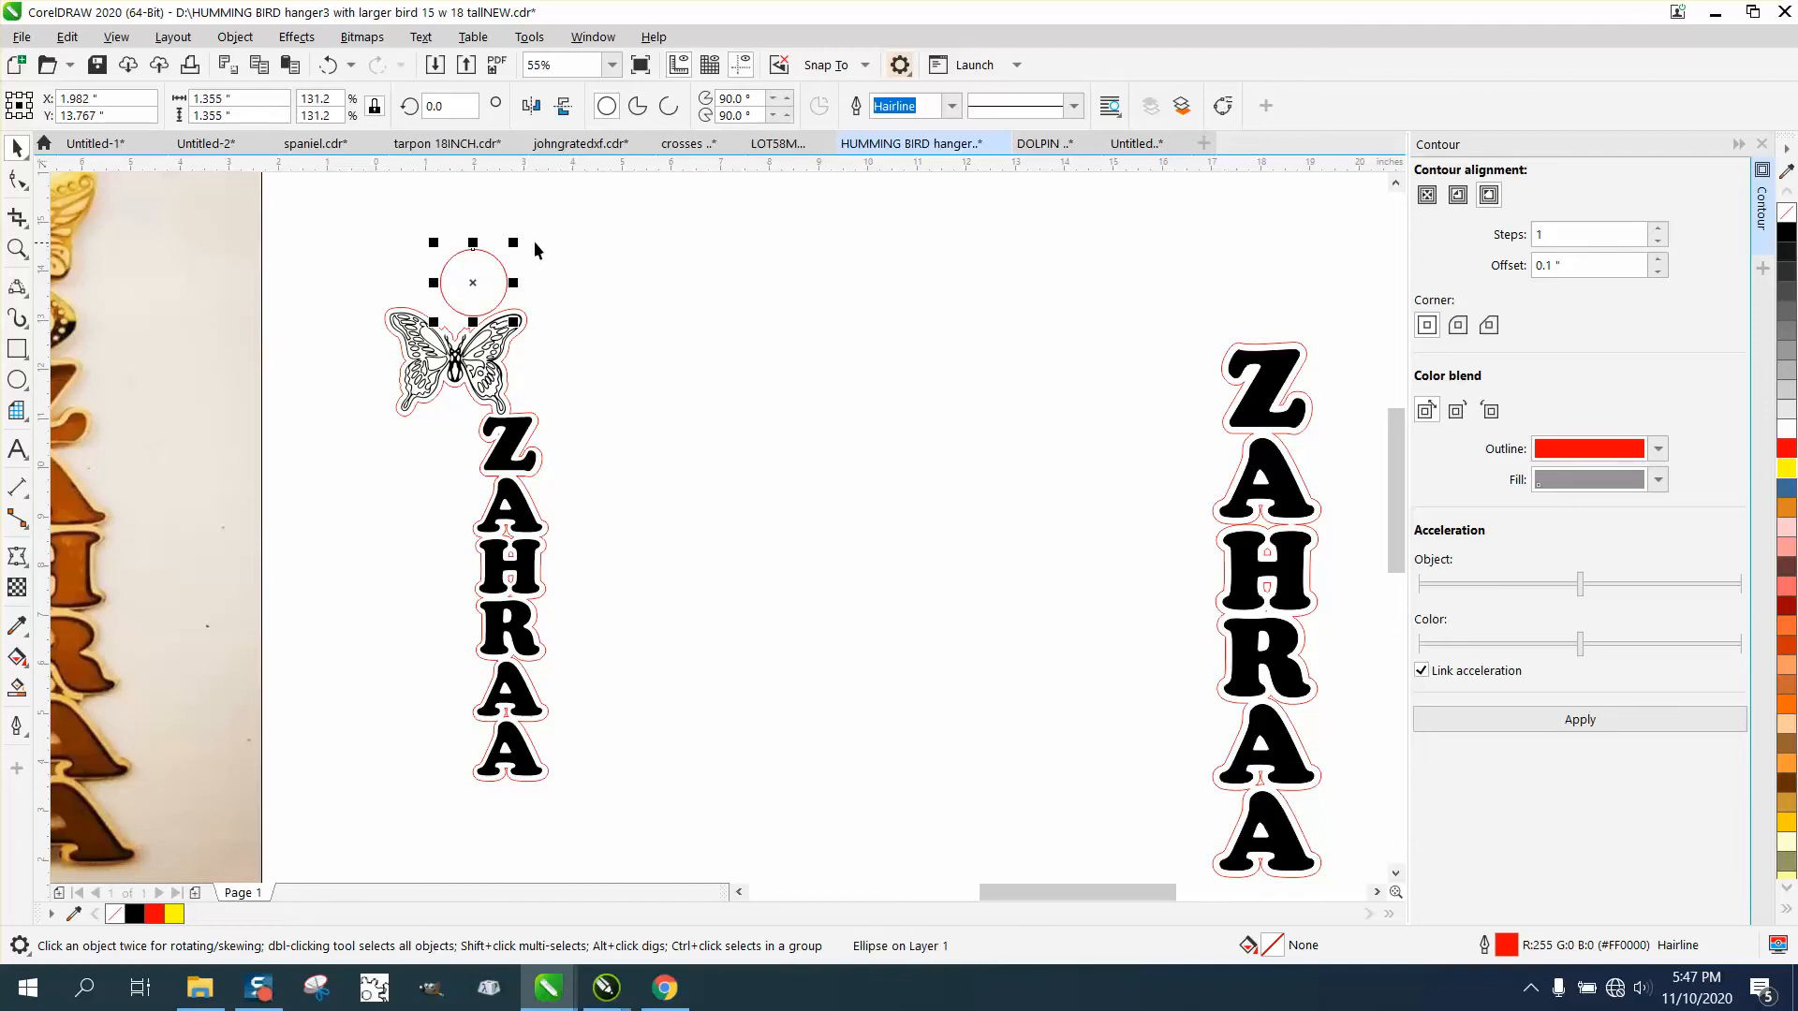
Add a smaller concentric copy of the circle, about 0.721 inches across, as the hanging hole.
left_click_drag(513, 243, 513, 254)
left_click_drag(511, 256, 502, 261)
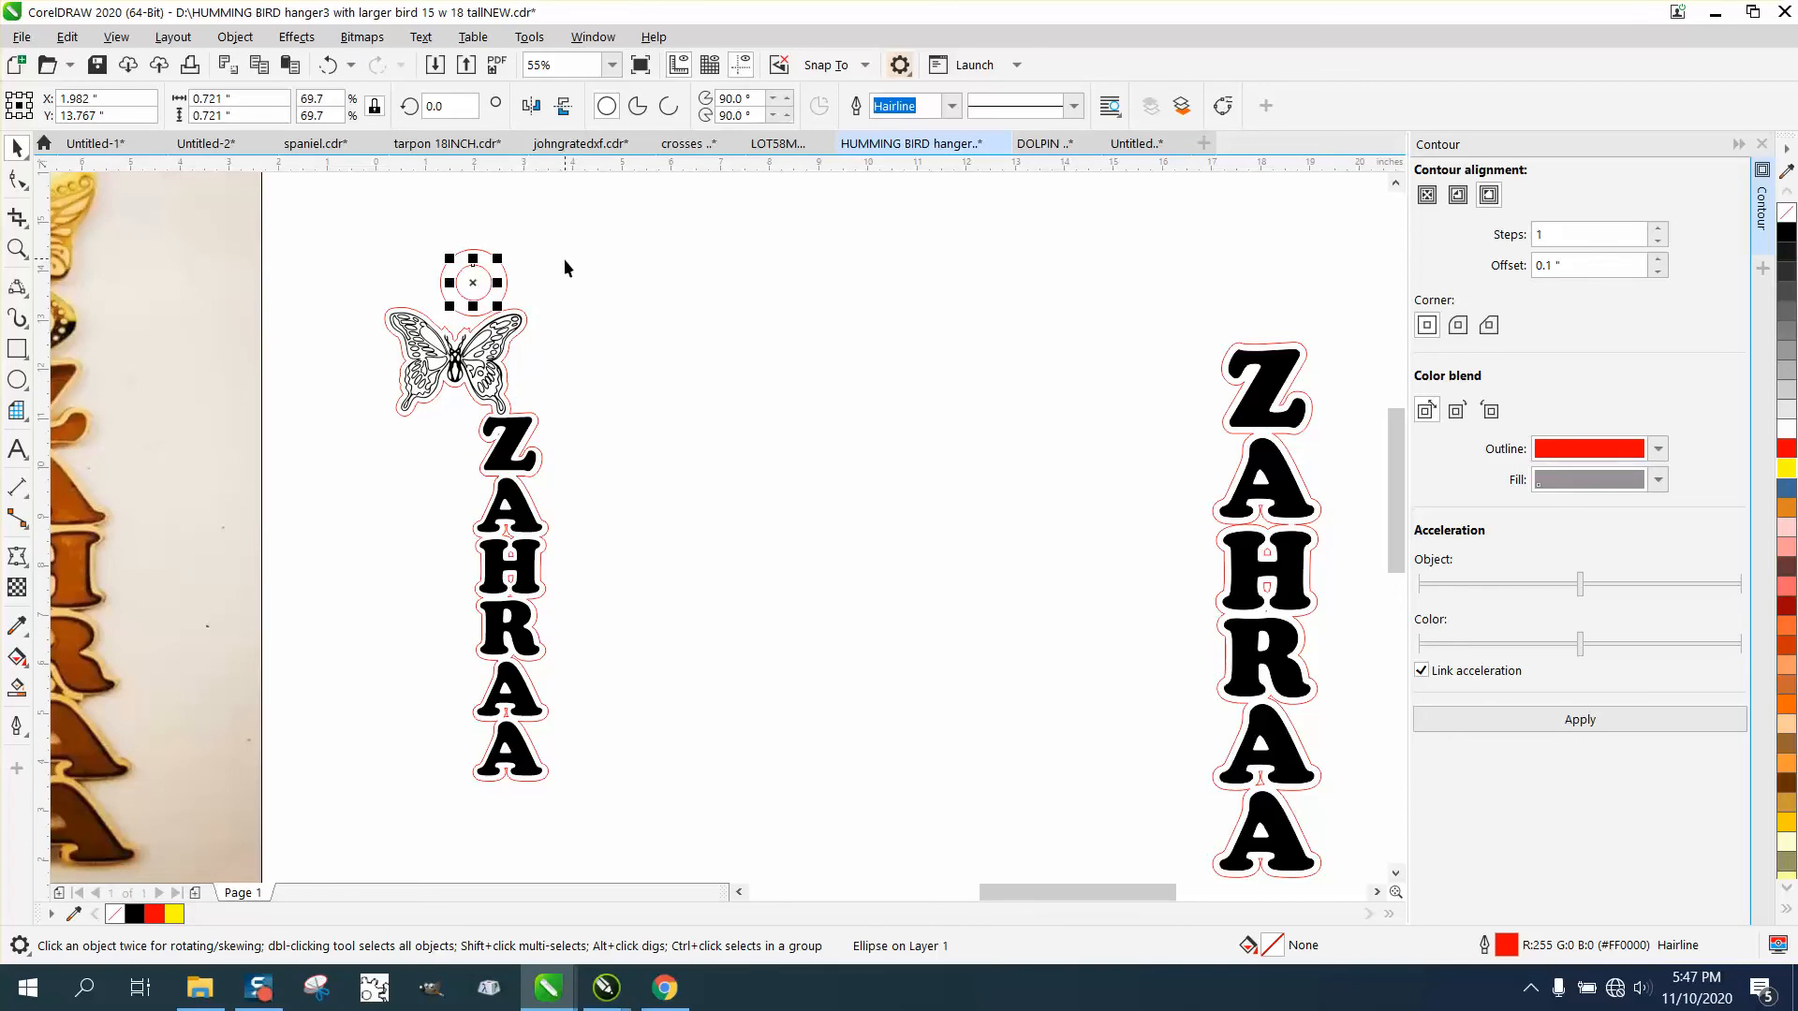
left_click(563, 261)
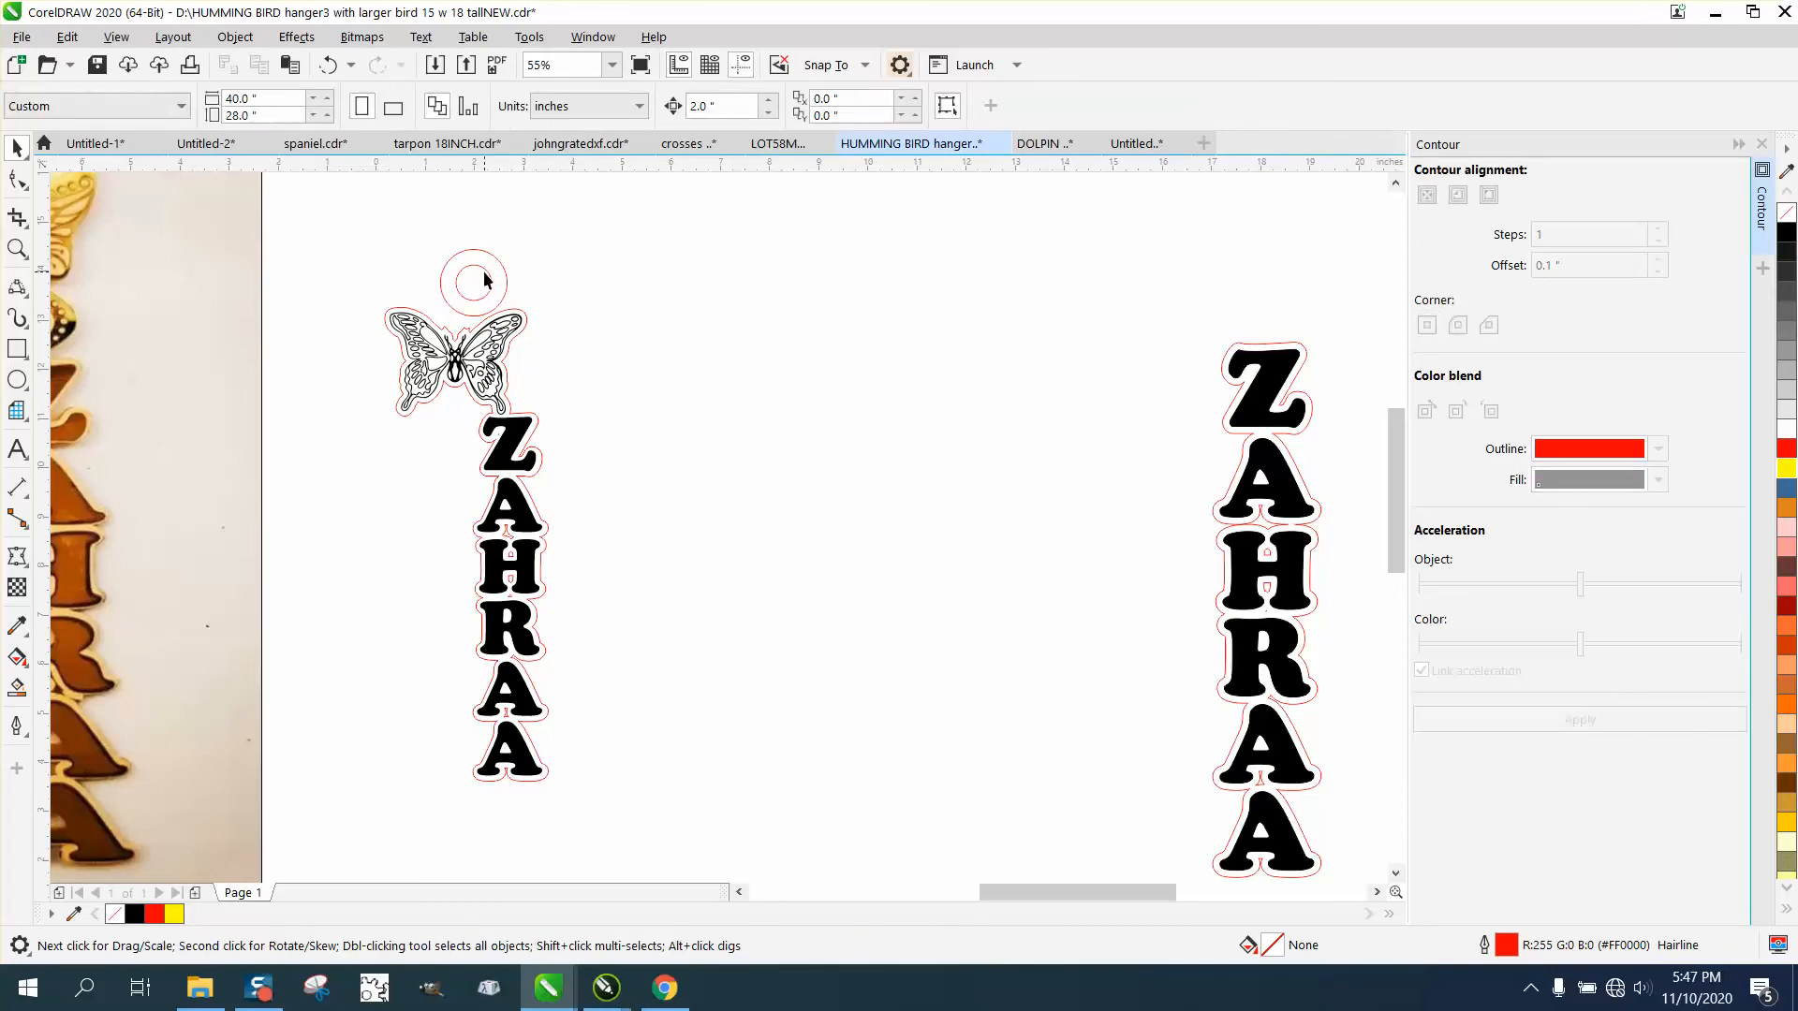
Select both concentric circles and move them down about 0.36 inches so the outer one overlaps the butterfly's outline.
left_click_drag(417, 229, 545, 324)
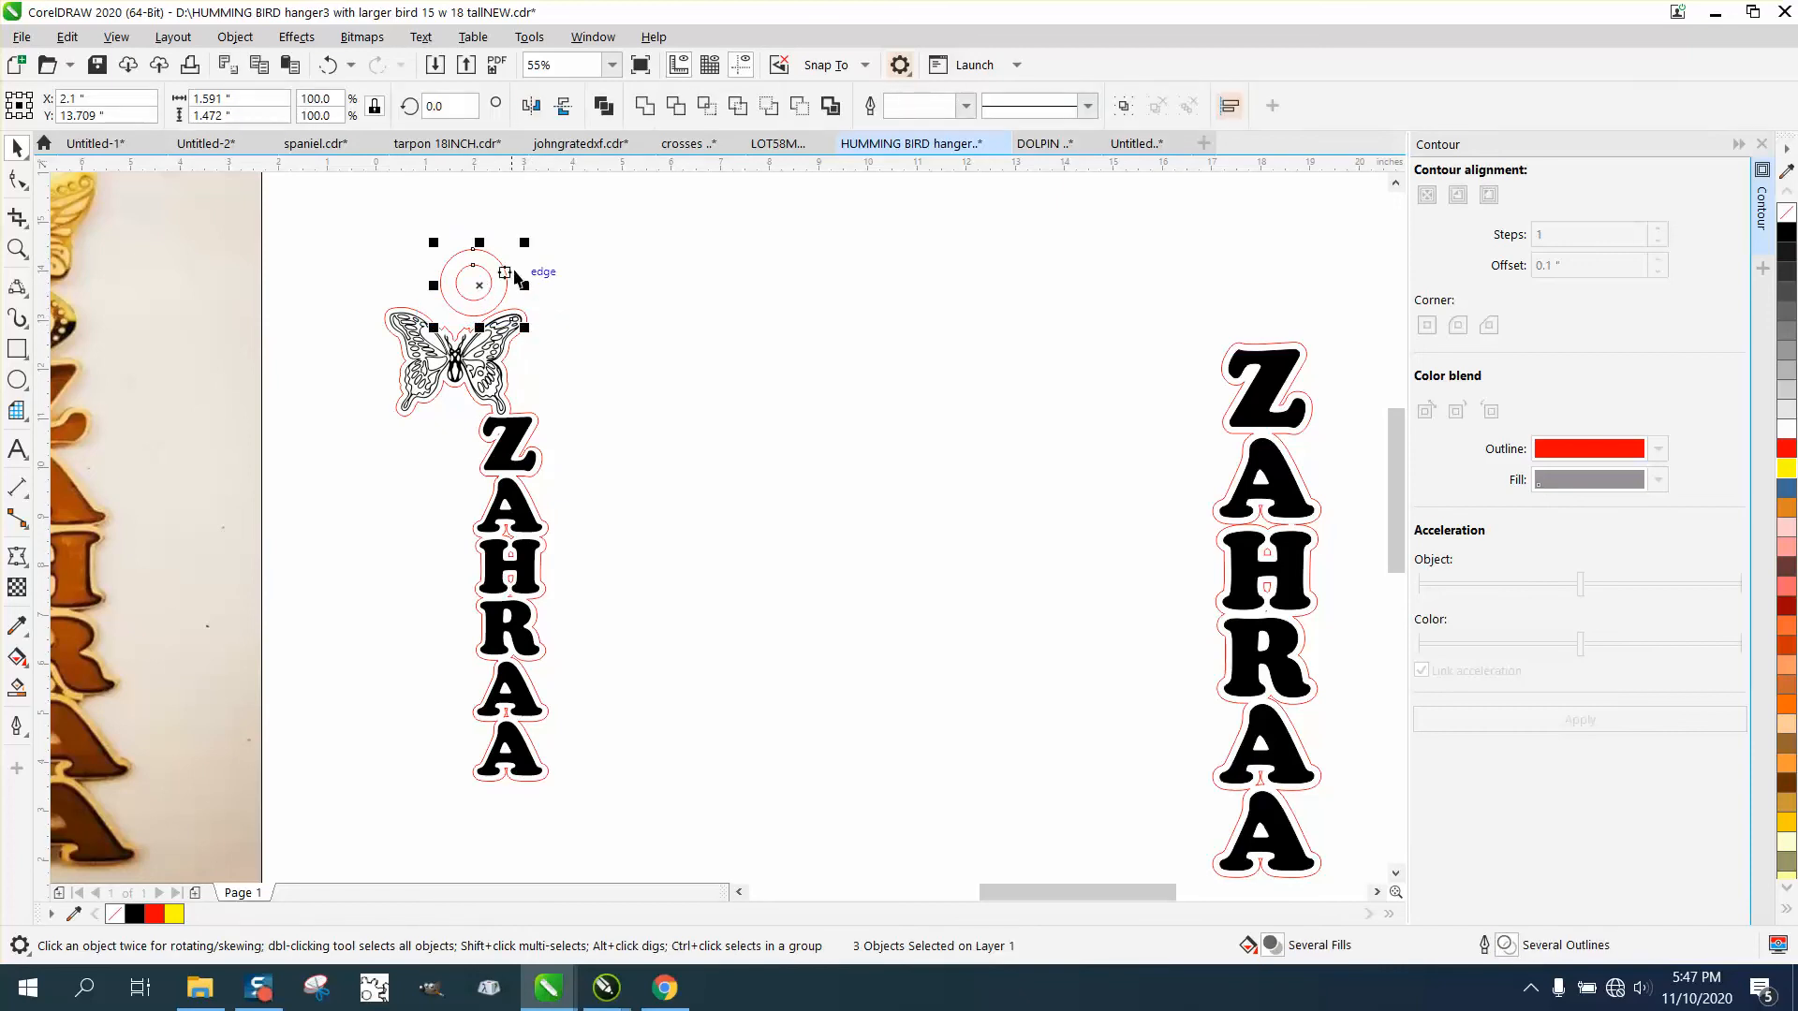
left_click(498, 278)
left_click_drag(418, 244, 478, 305)
left_click(17, 248)
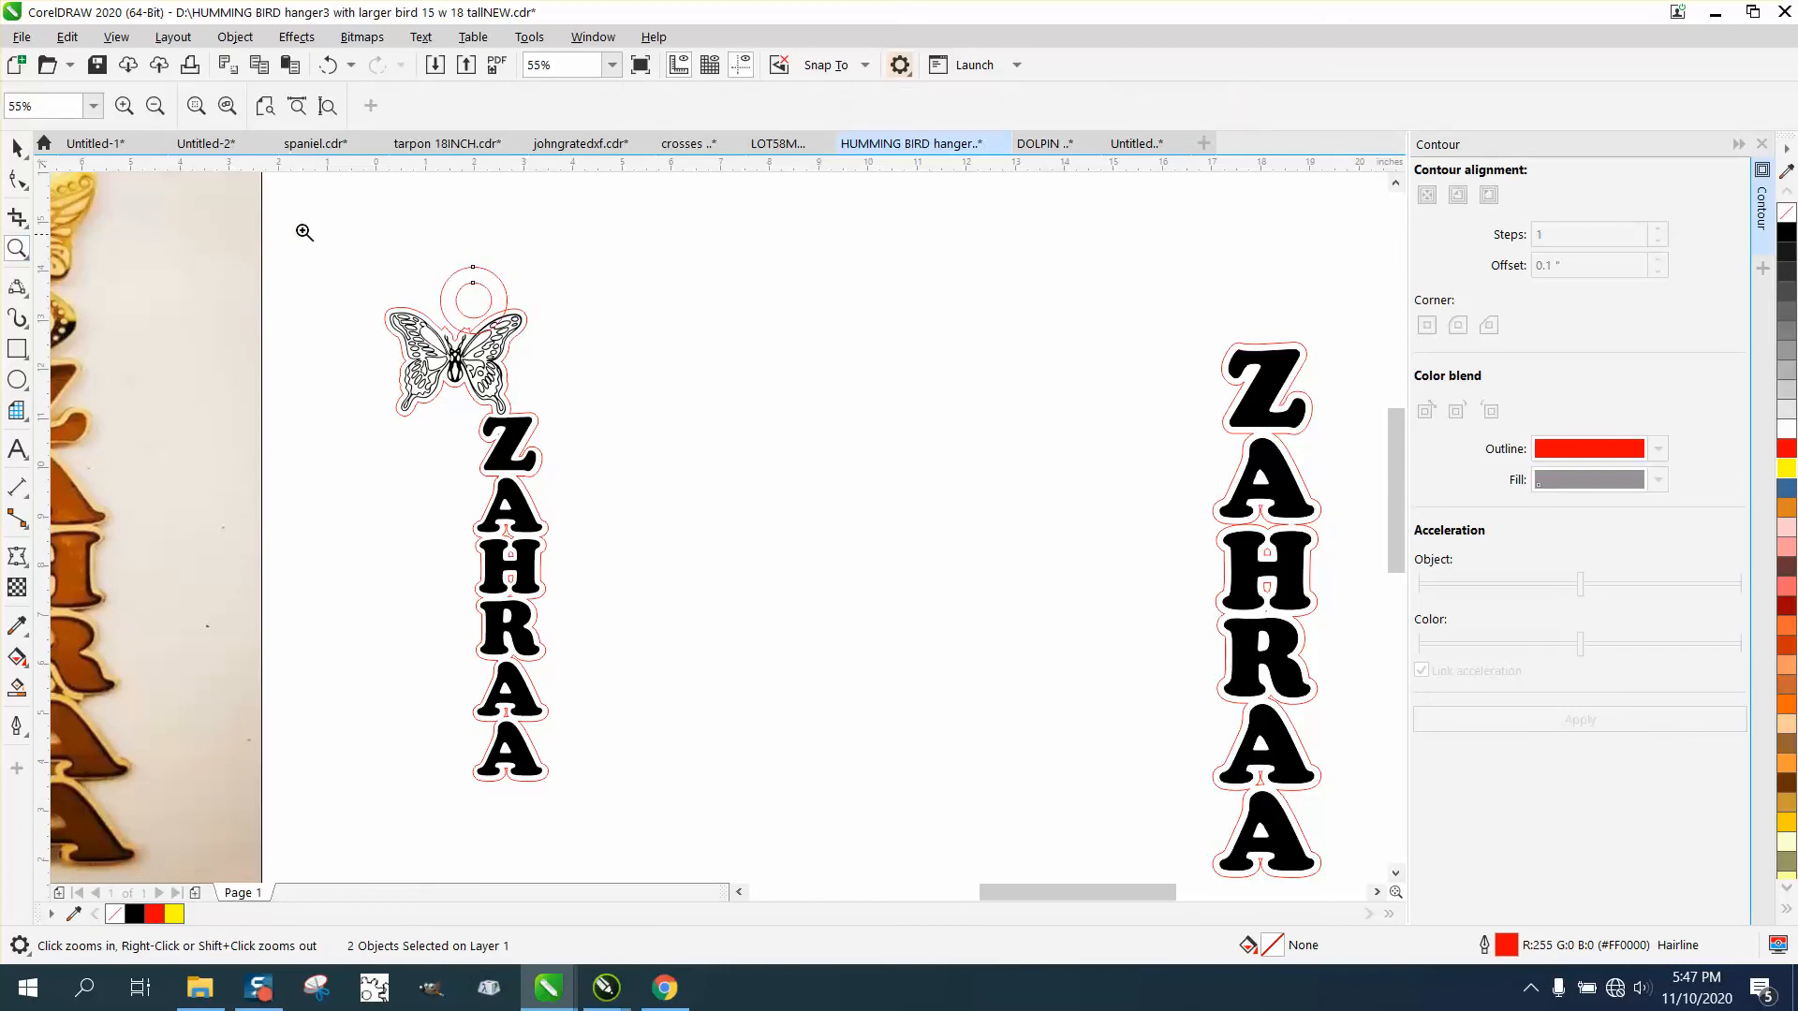
left_click_drag(300, 228, 720, 458)
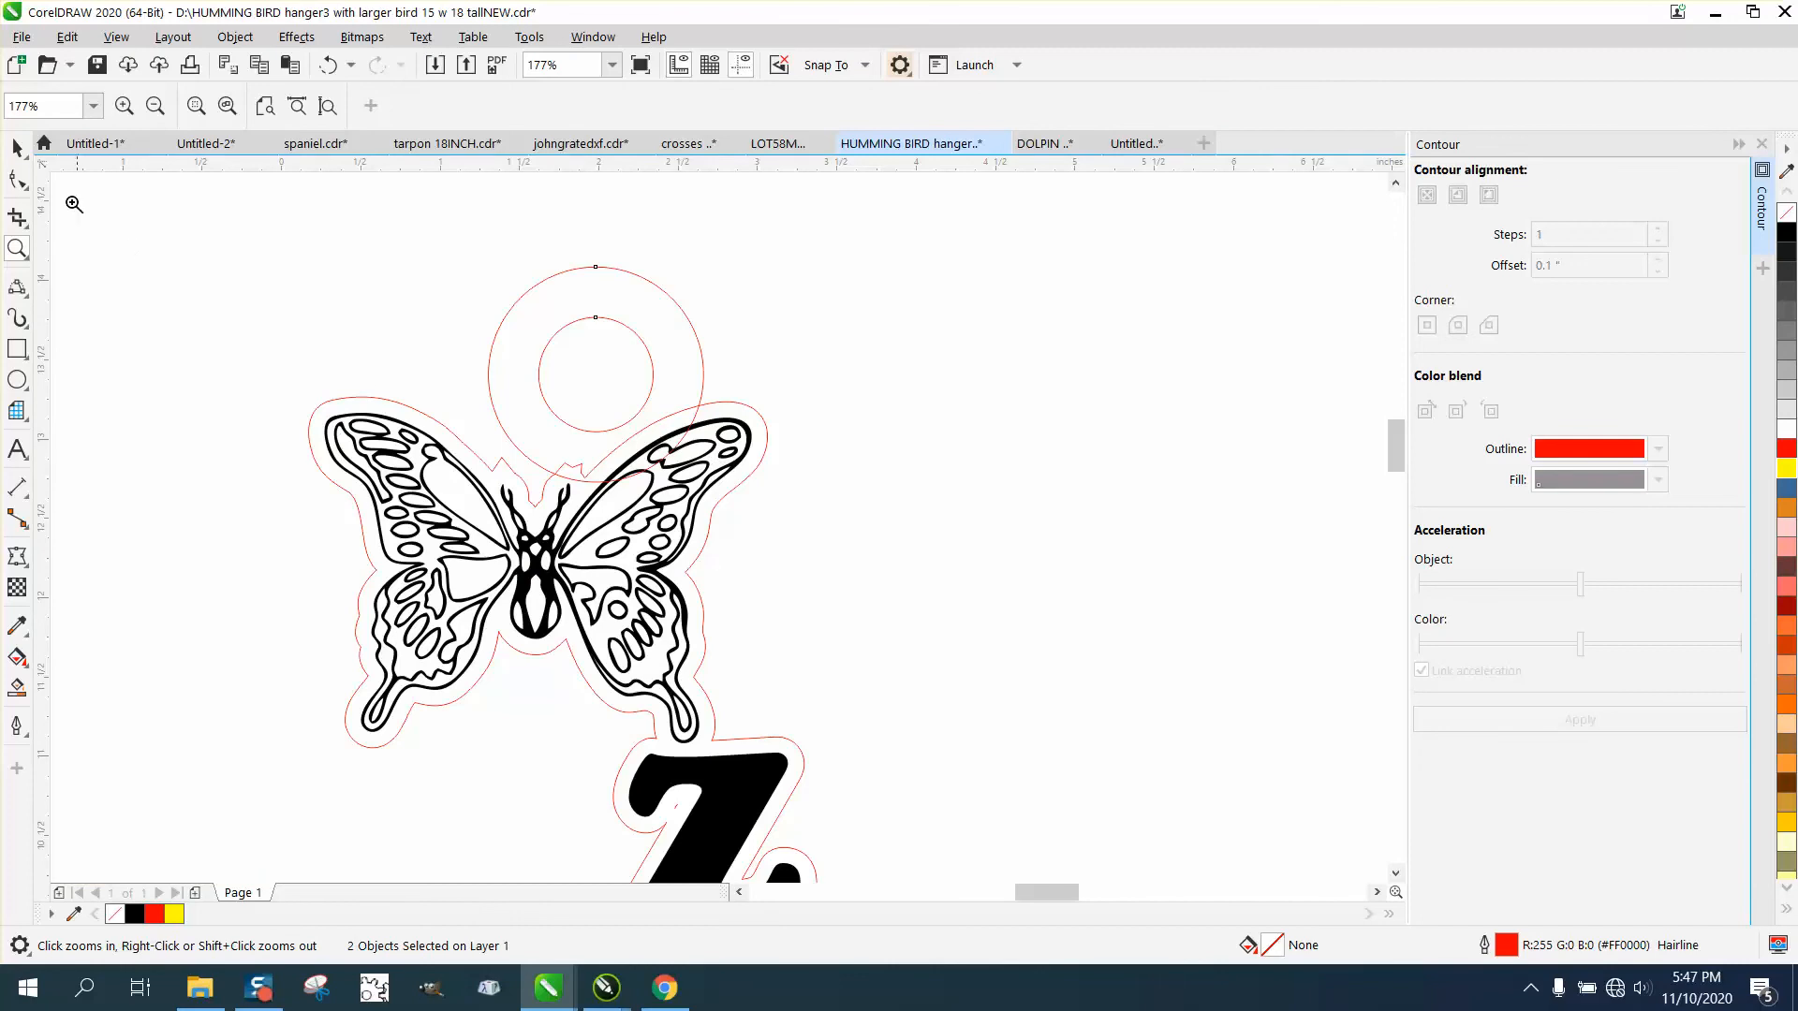
left_click(17, 148)
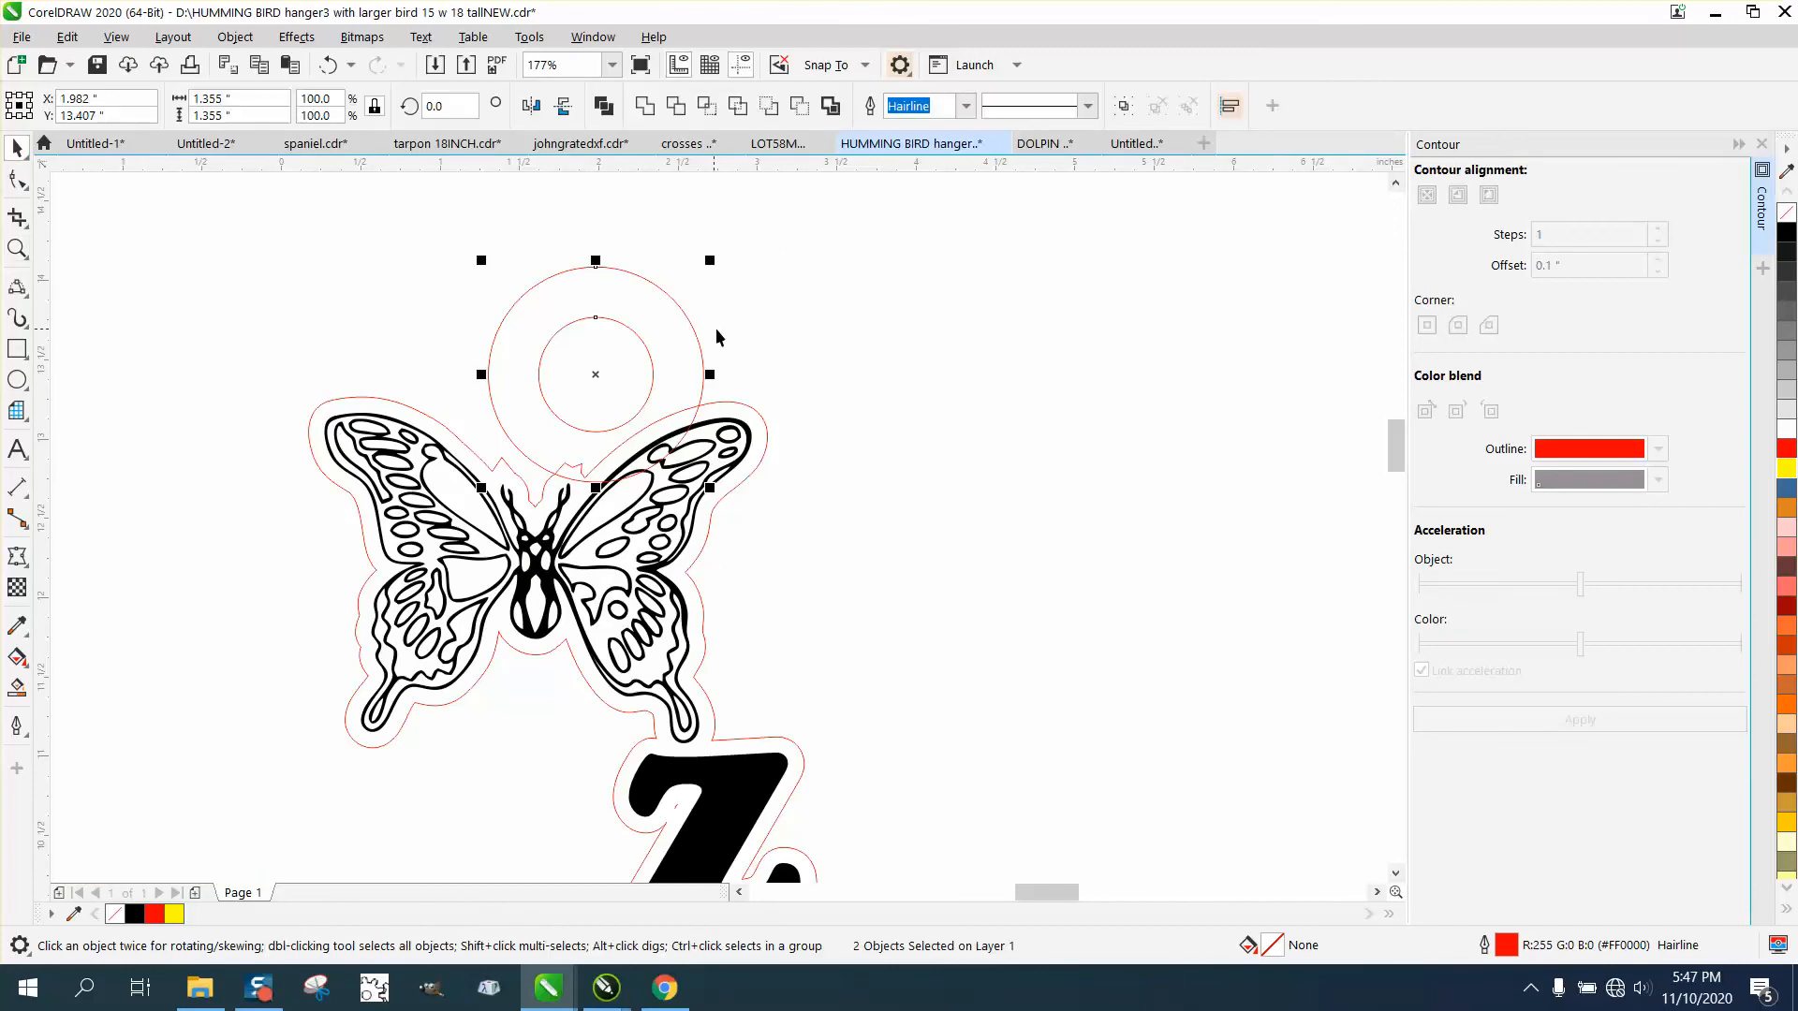
Set the nudge distance to 0.01 inch and nudge both the small and large circles up by 0.02 inch.
left_click(767, 325)
left_click_drag(719, 107, 583, 109)
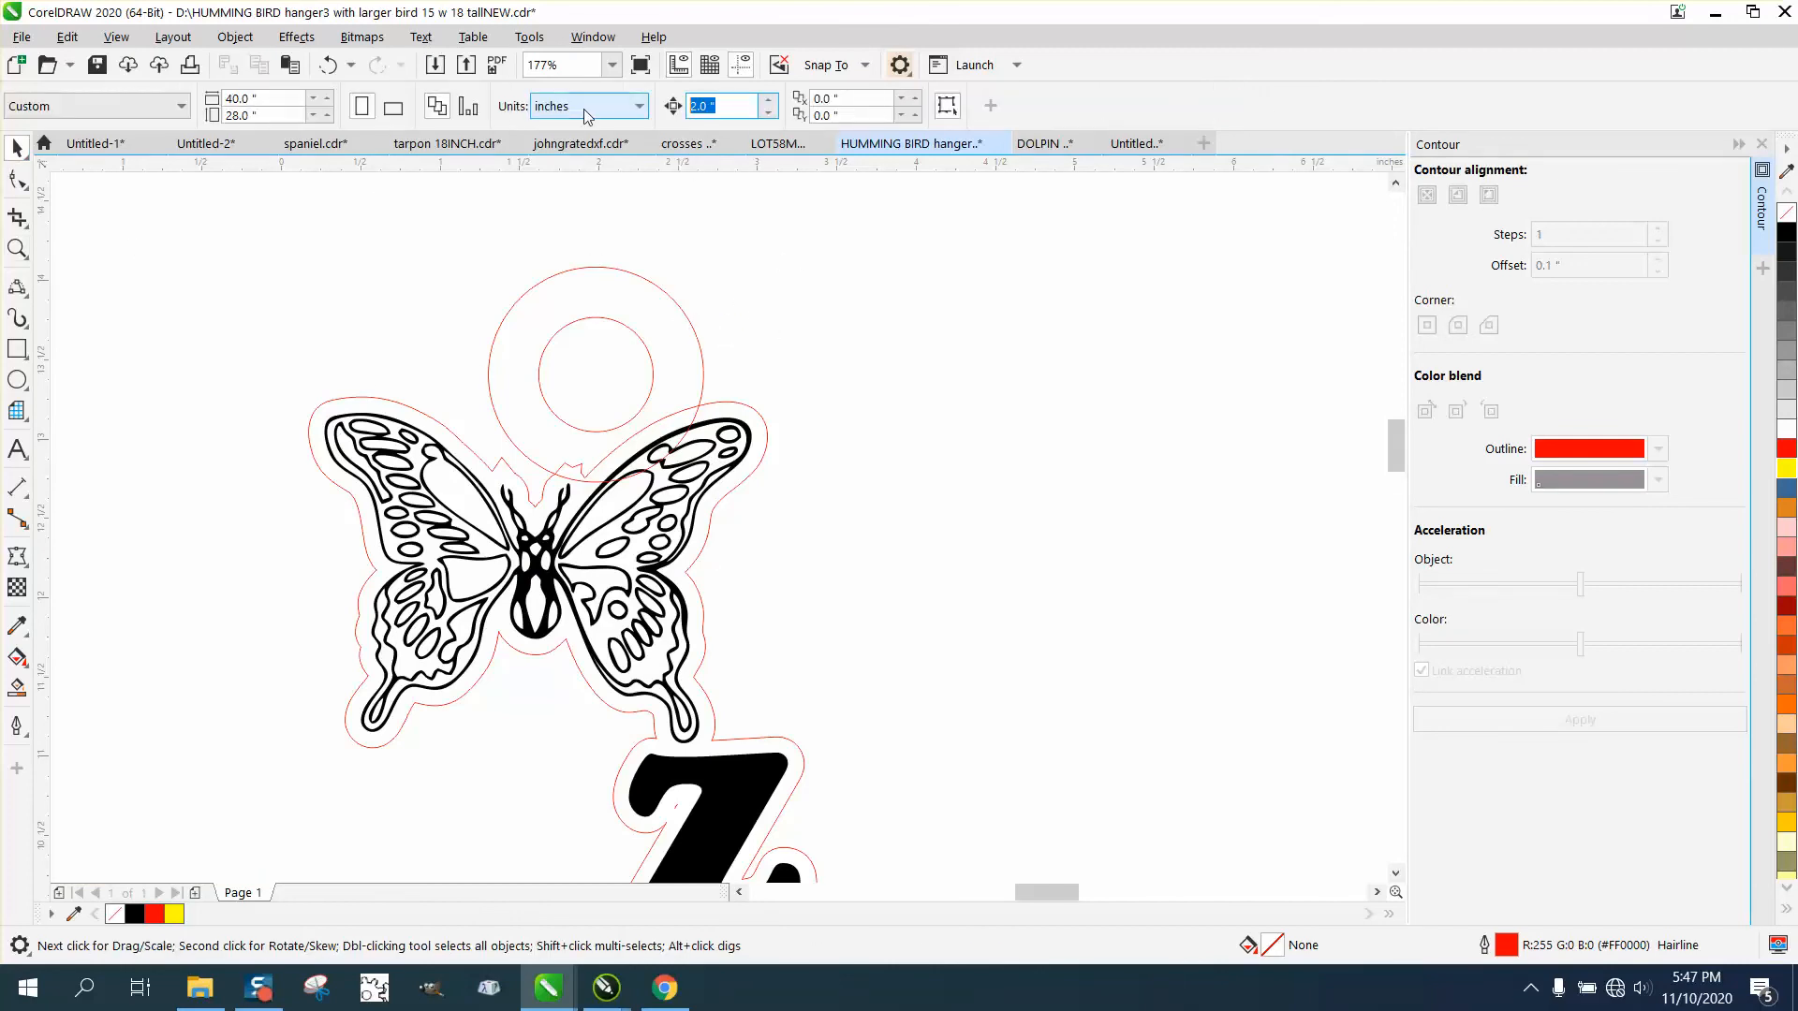
type(".01")
left_click_drag(484, 253, 503, 370)
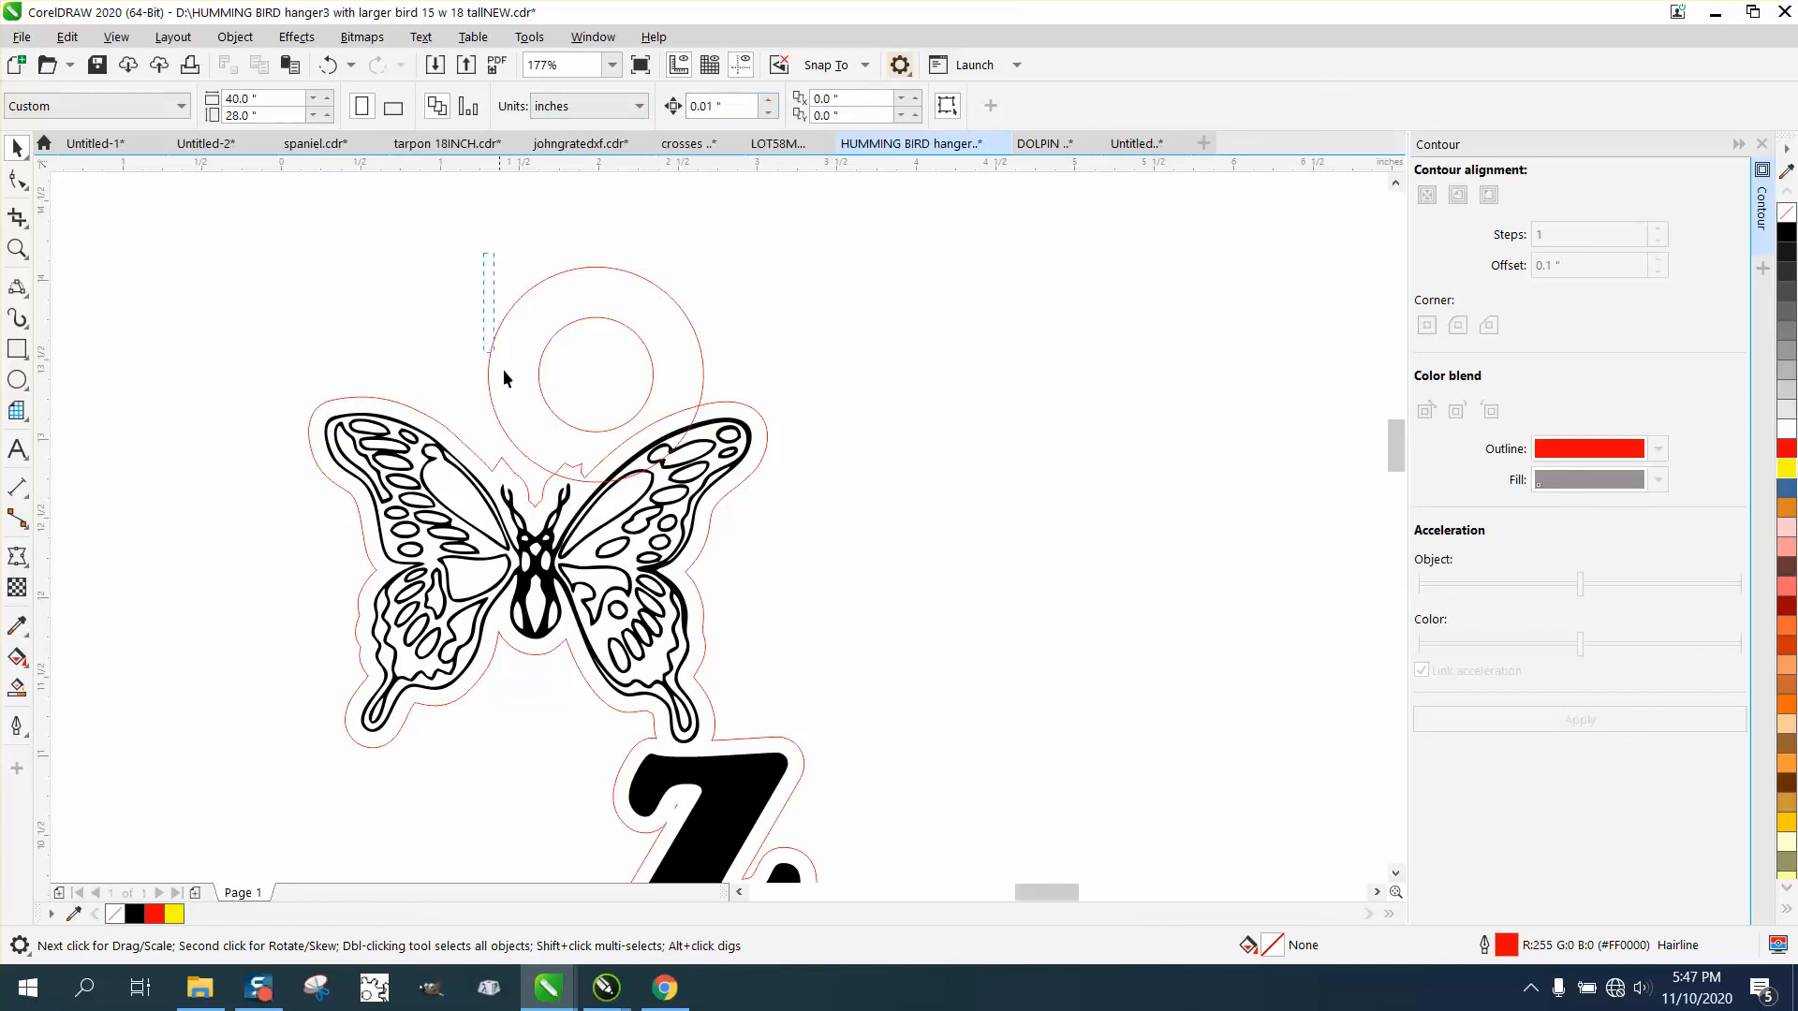
left_click(541, 377)
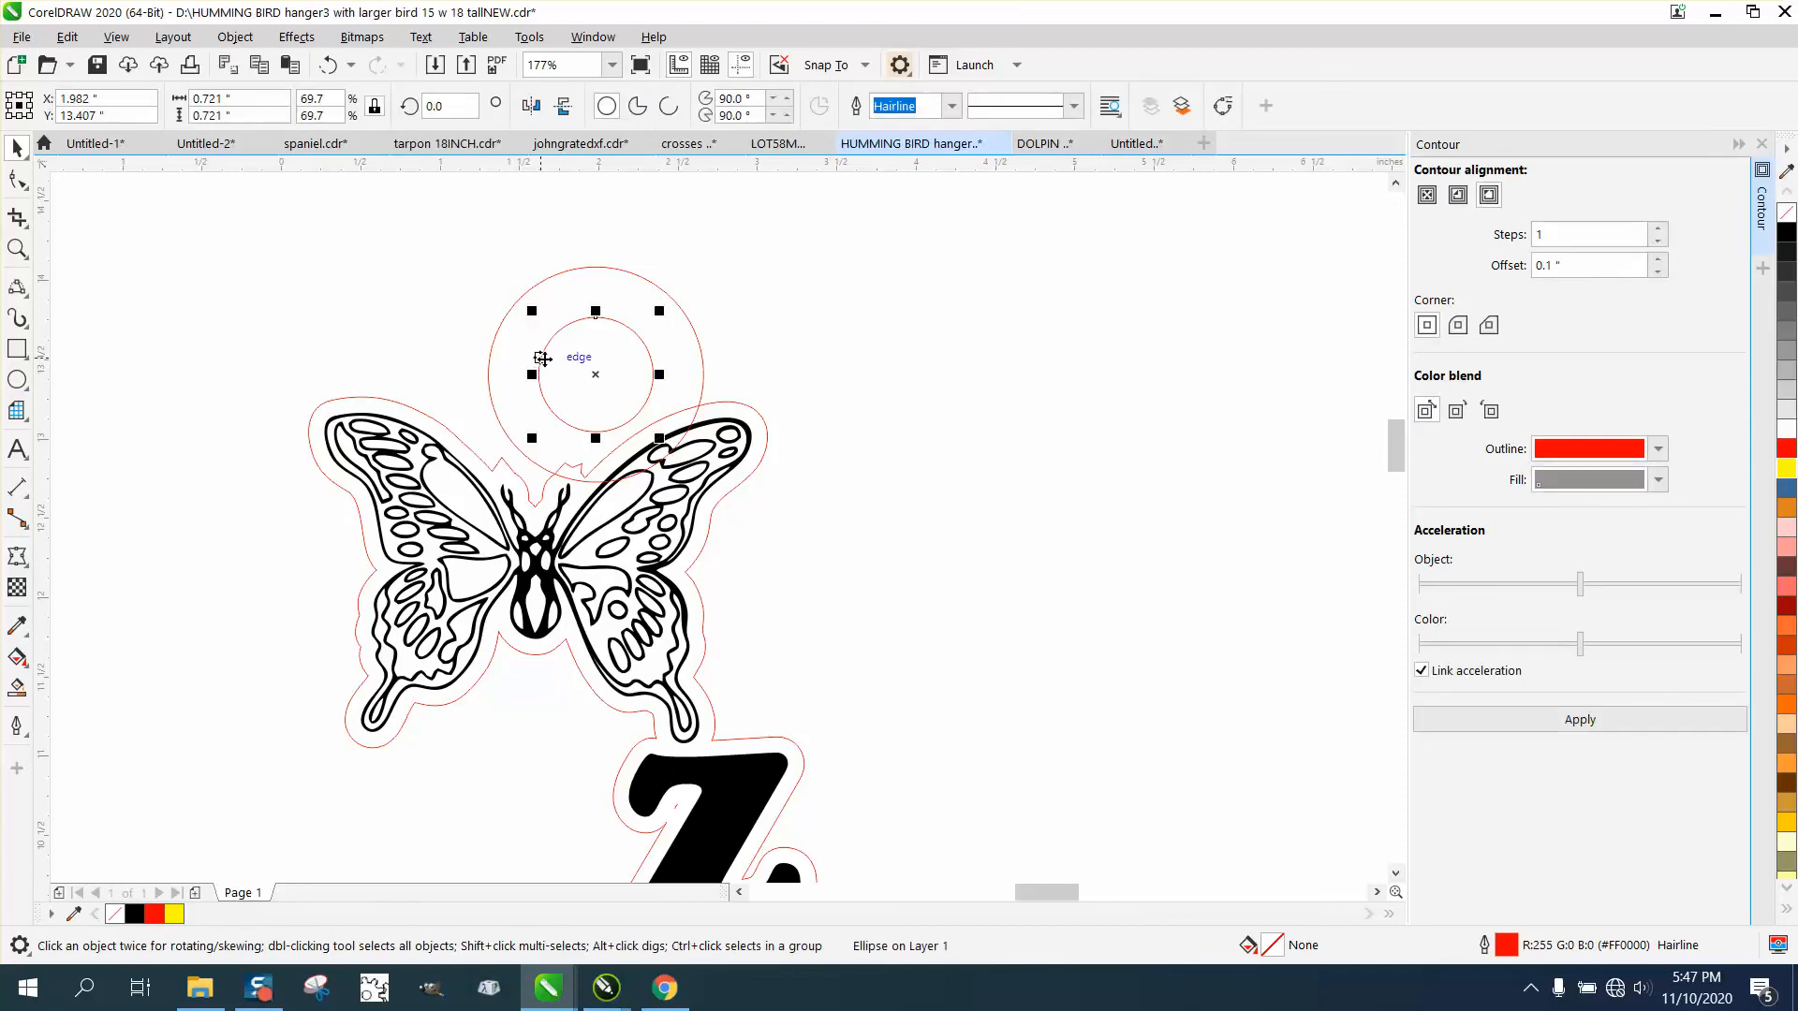
left_click(607, 268)
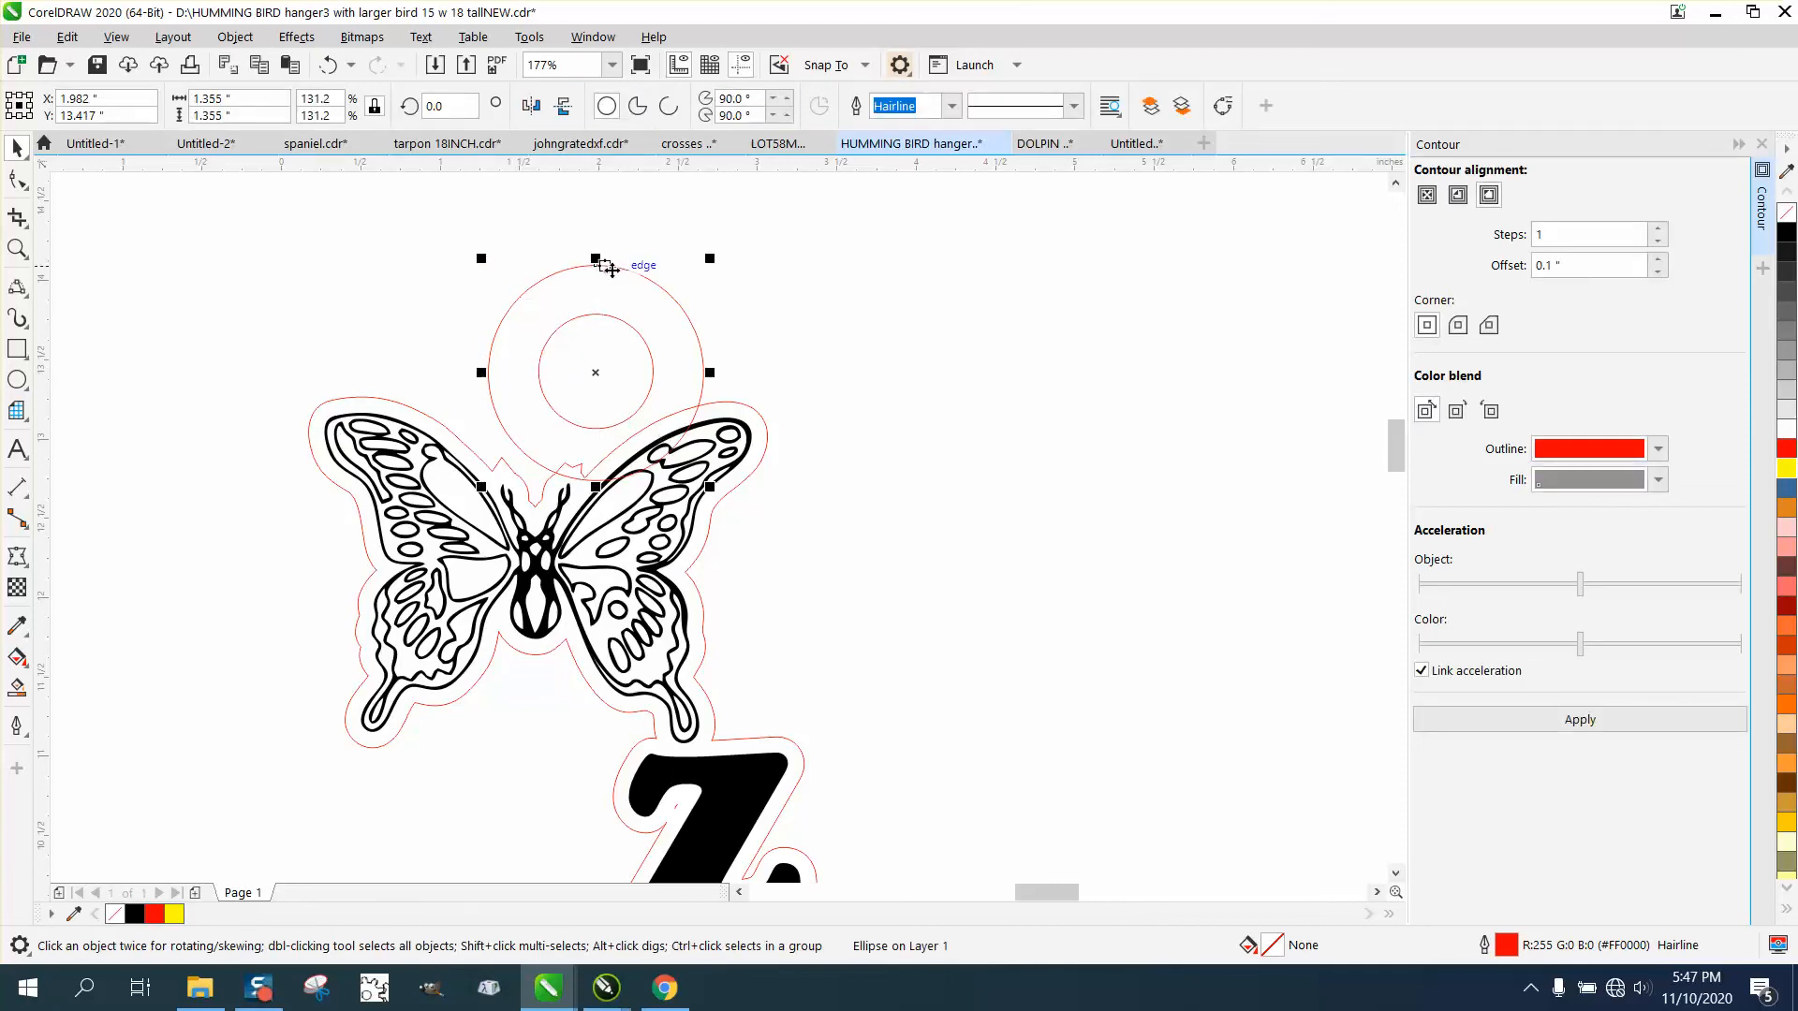
Set the nudge distance to 2 inches and move the small inner circle 2 inches right, clear of the ring.
left_click(781, 357)
left_click(721, 106)
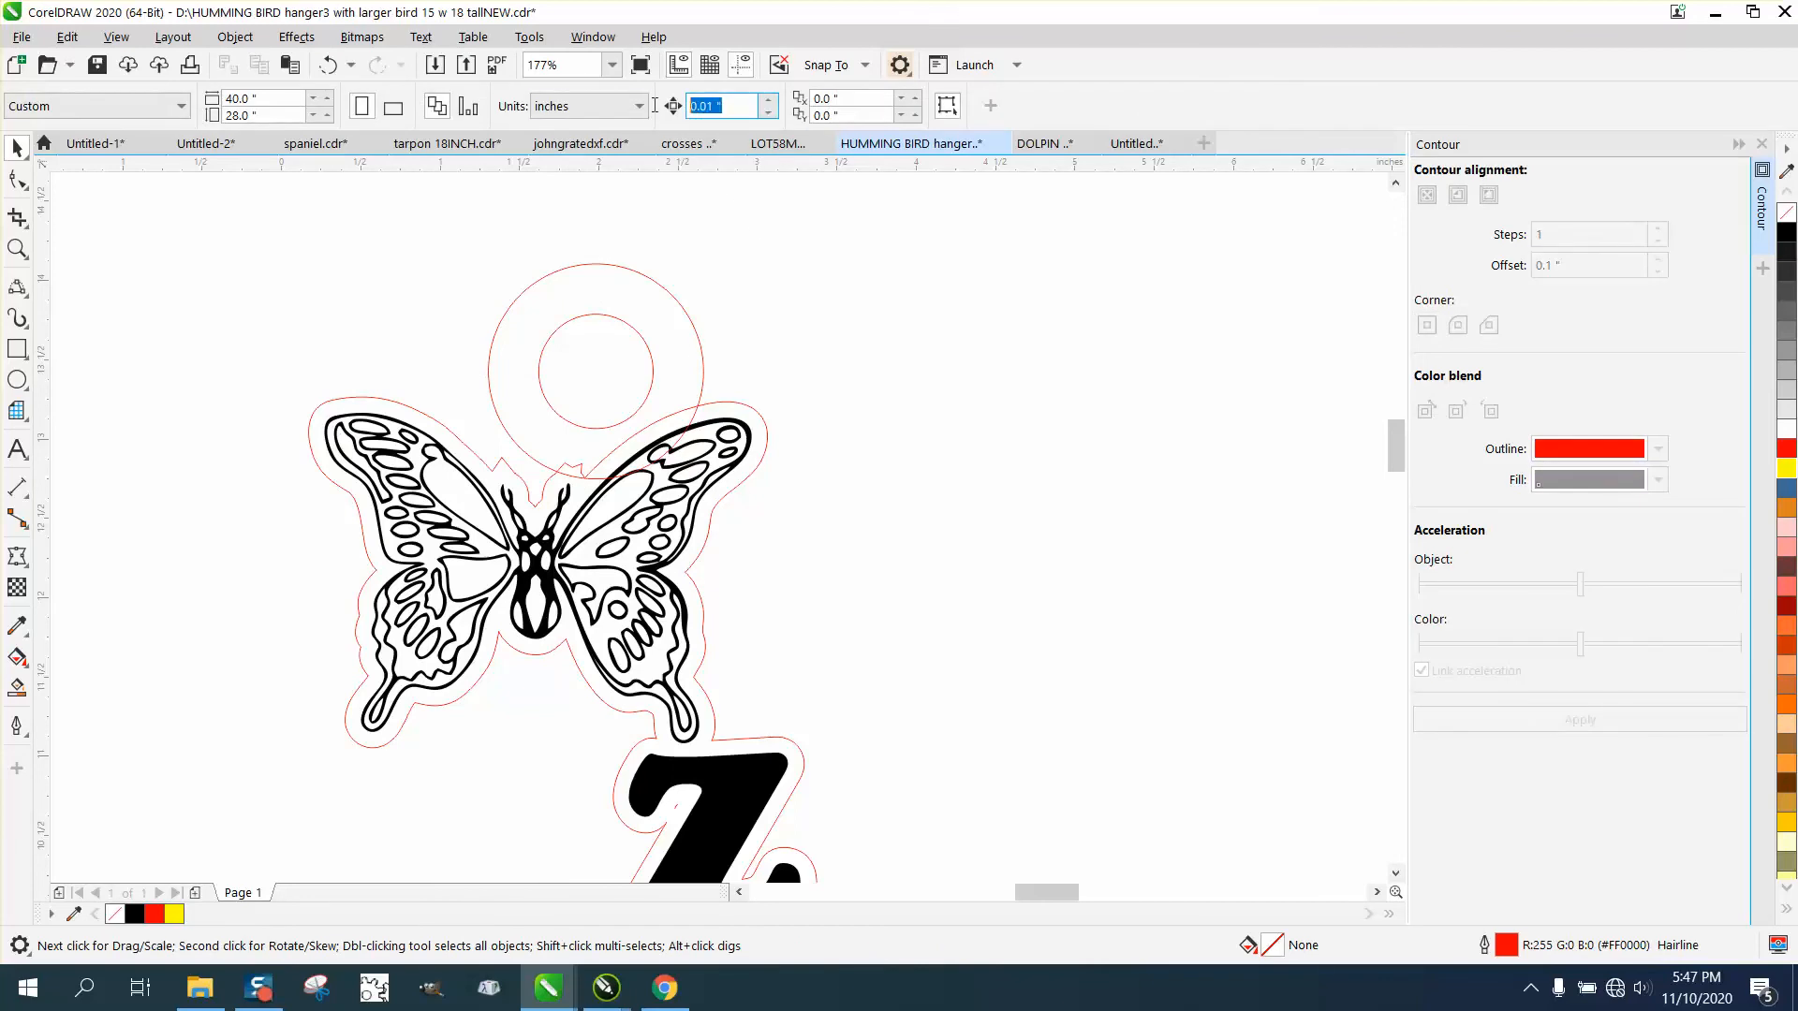
type("2")
left_click(640, 325)
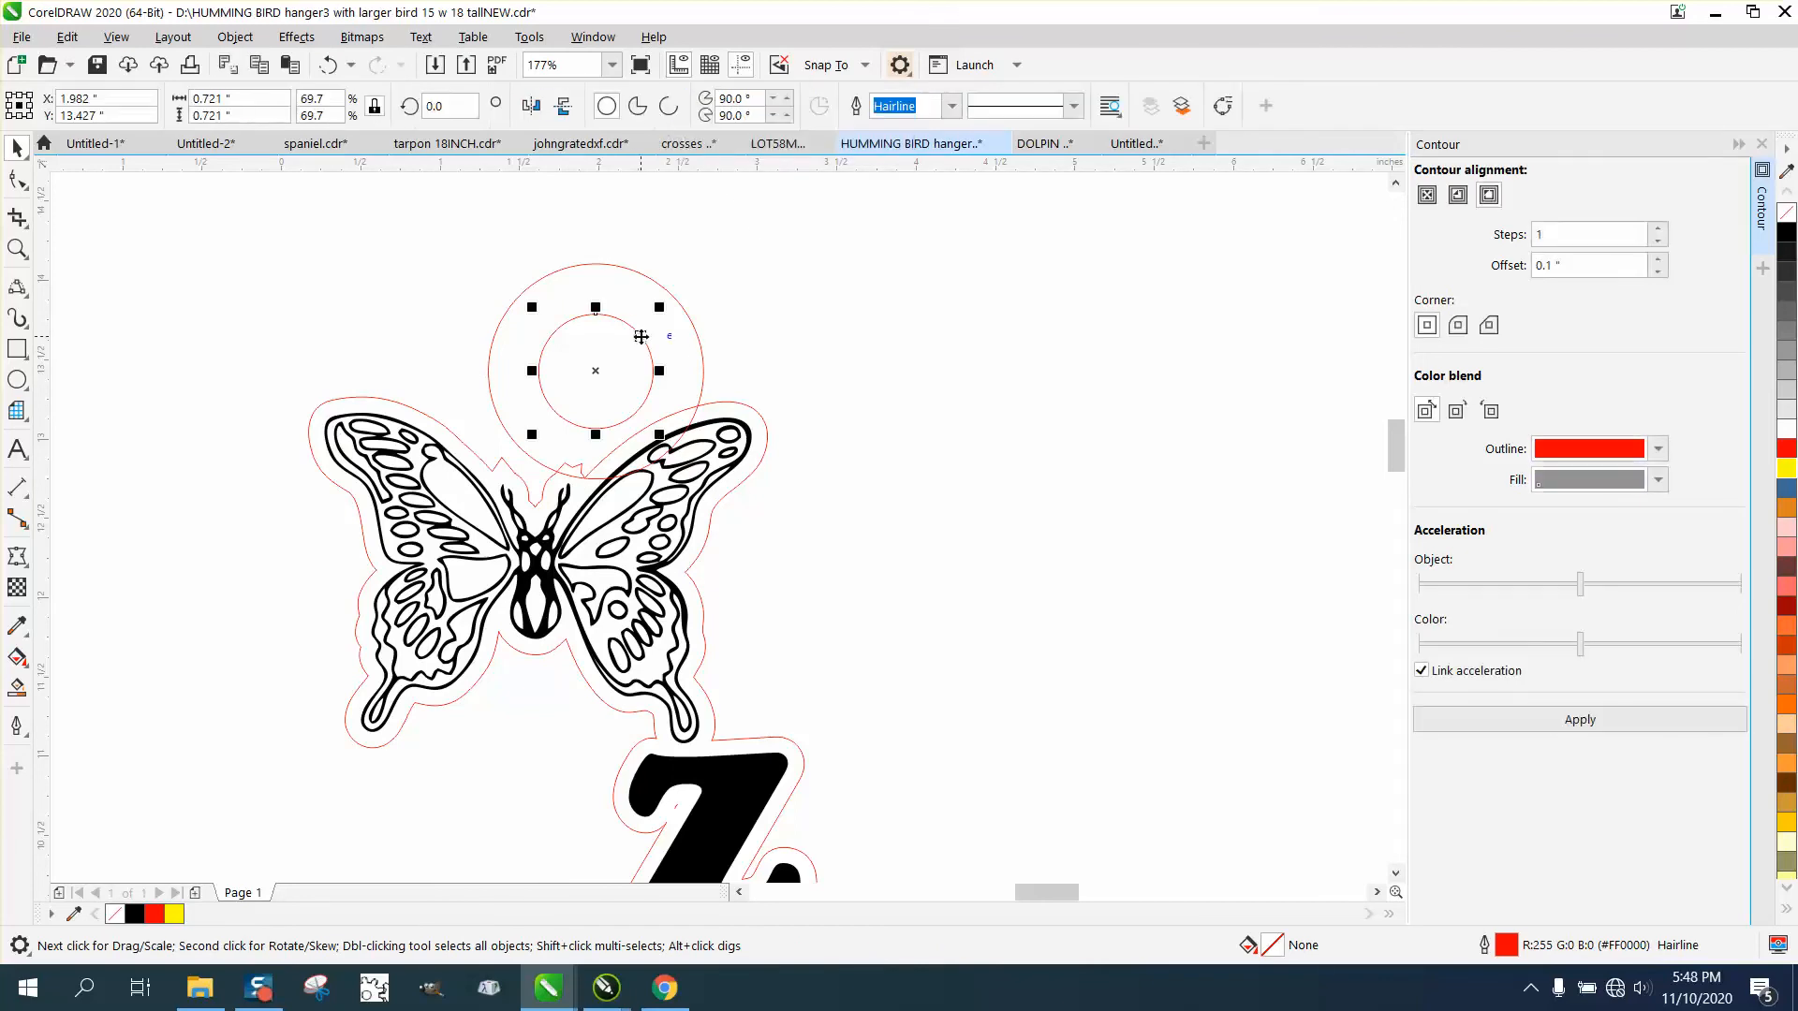
key("Right")
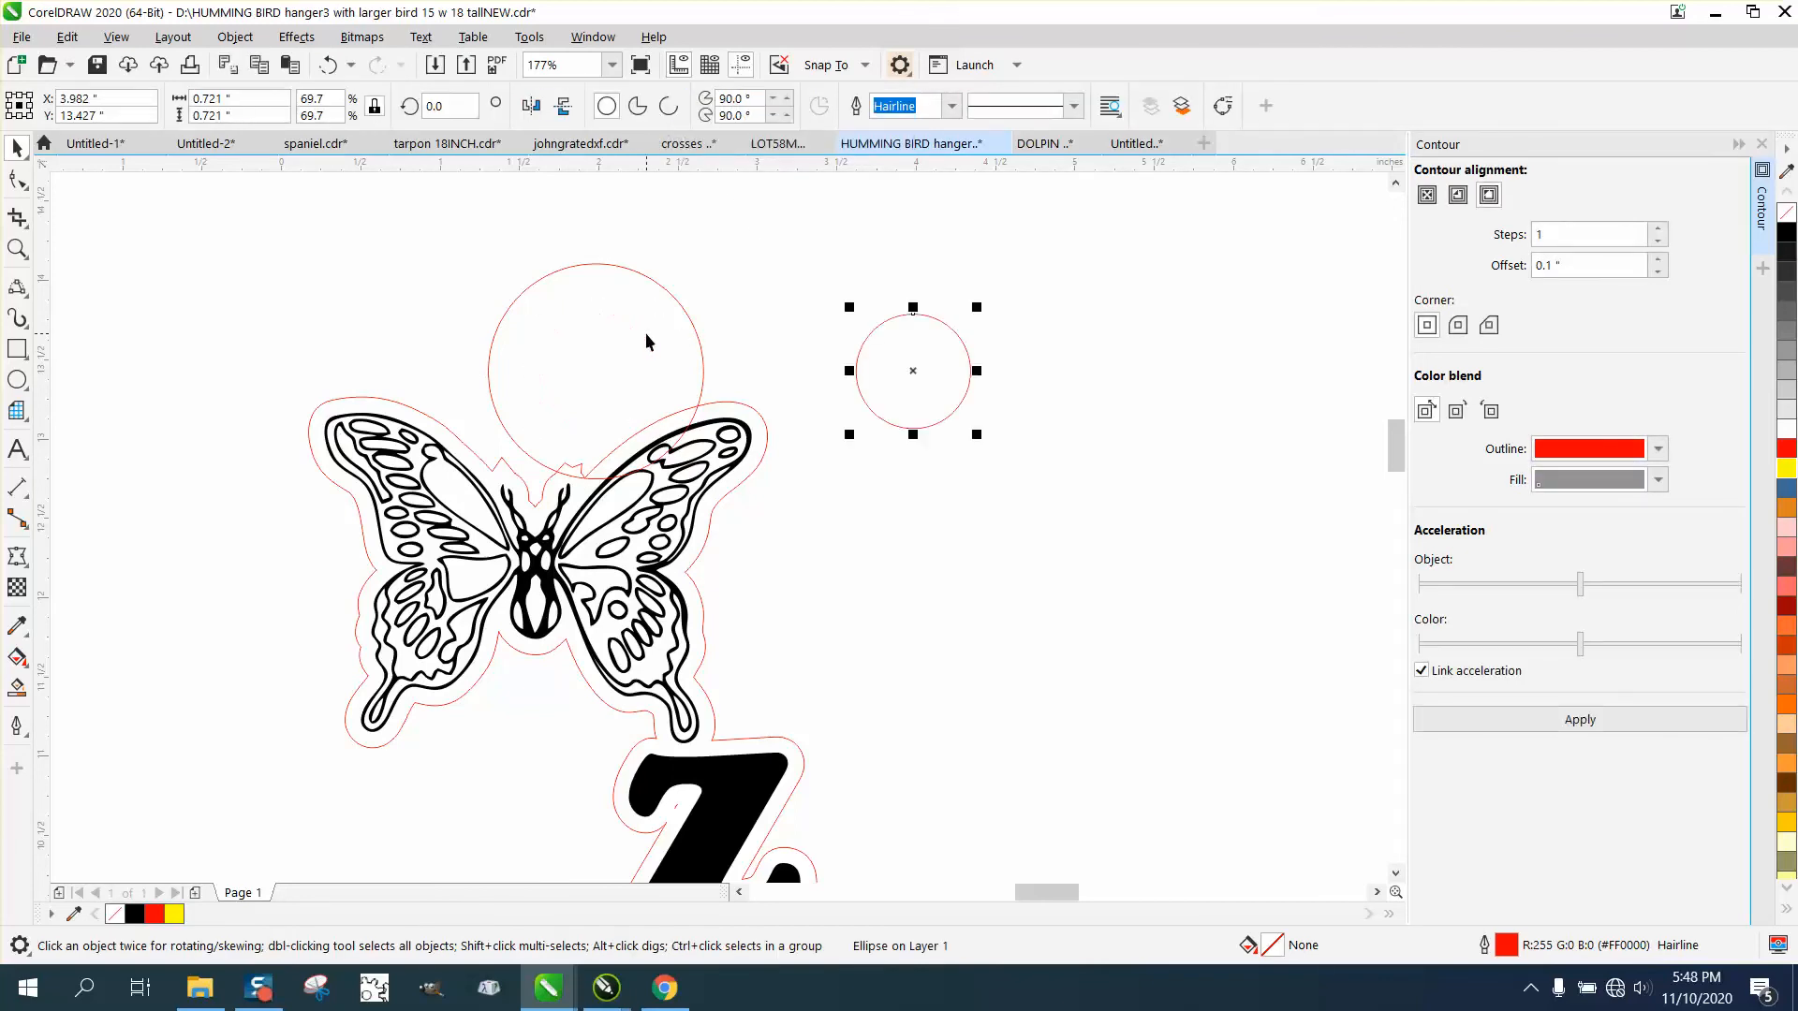
Weld the large circle to the butterfly-and-name outline and move the small circle 2 inches left, back inside the ring.
left_click(719, 409)
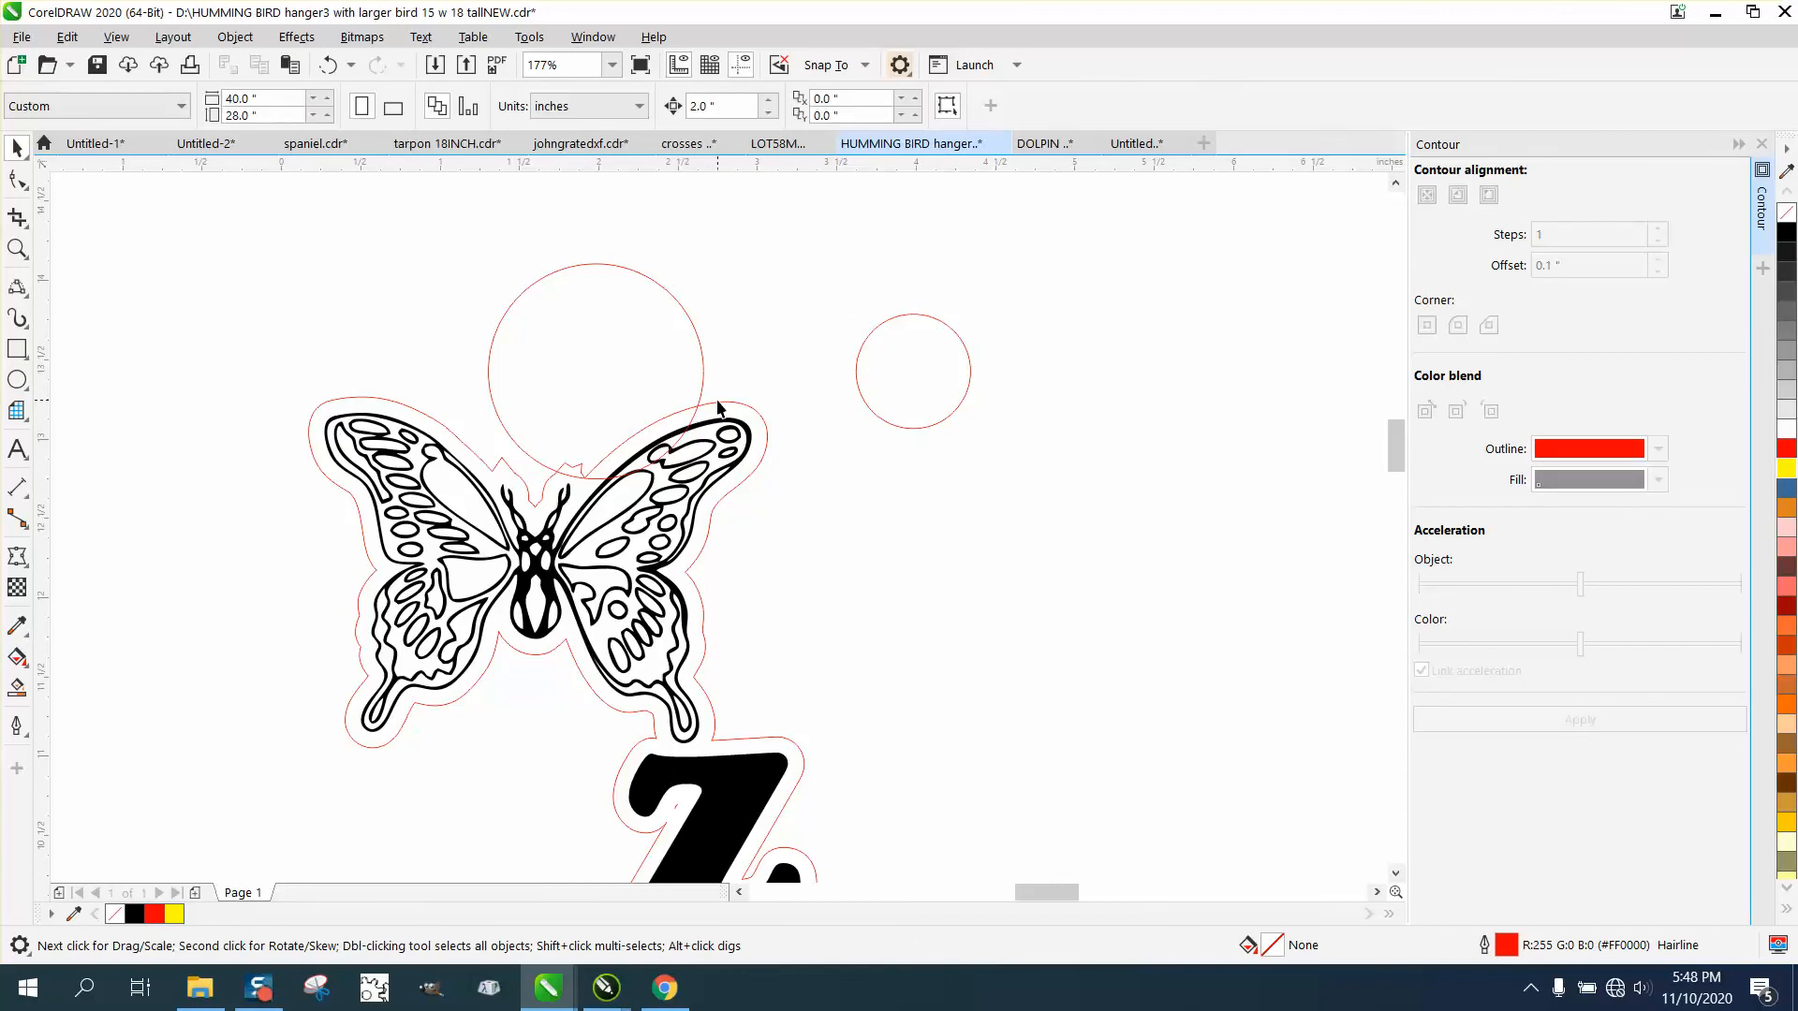
left_click(729, 401)
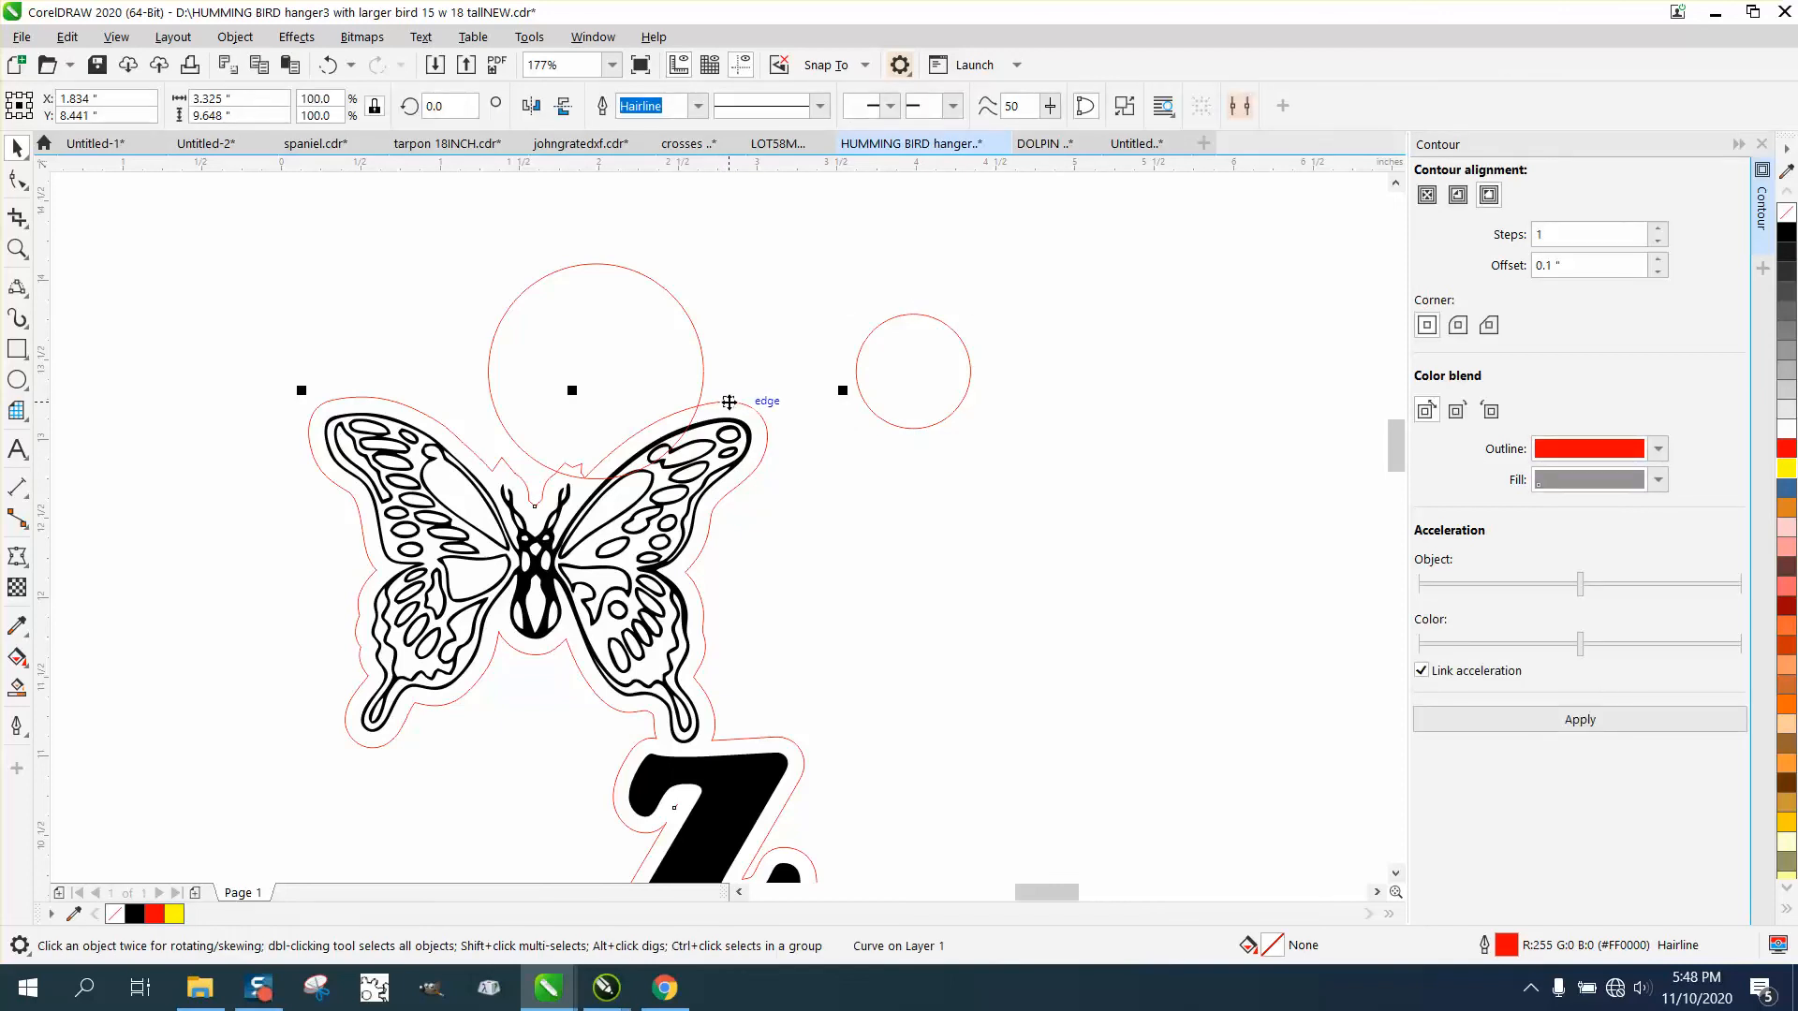
left_click(699, 339, "shift")
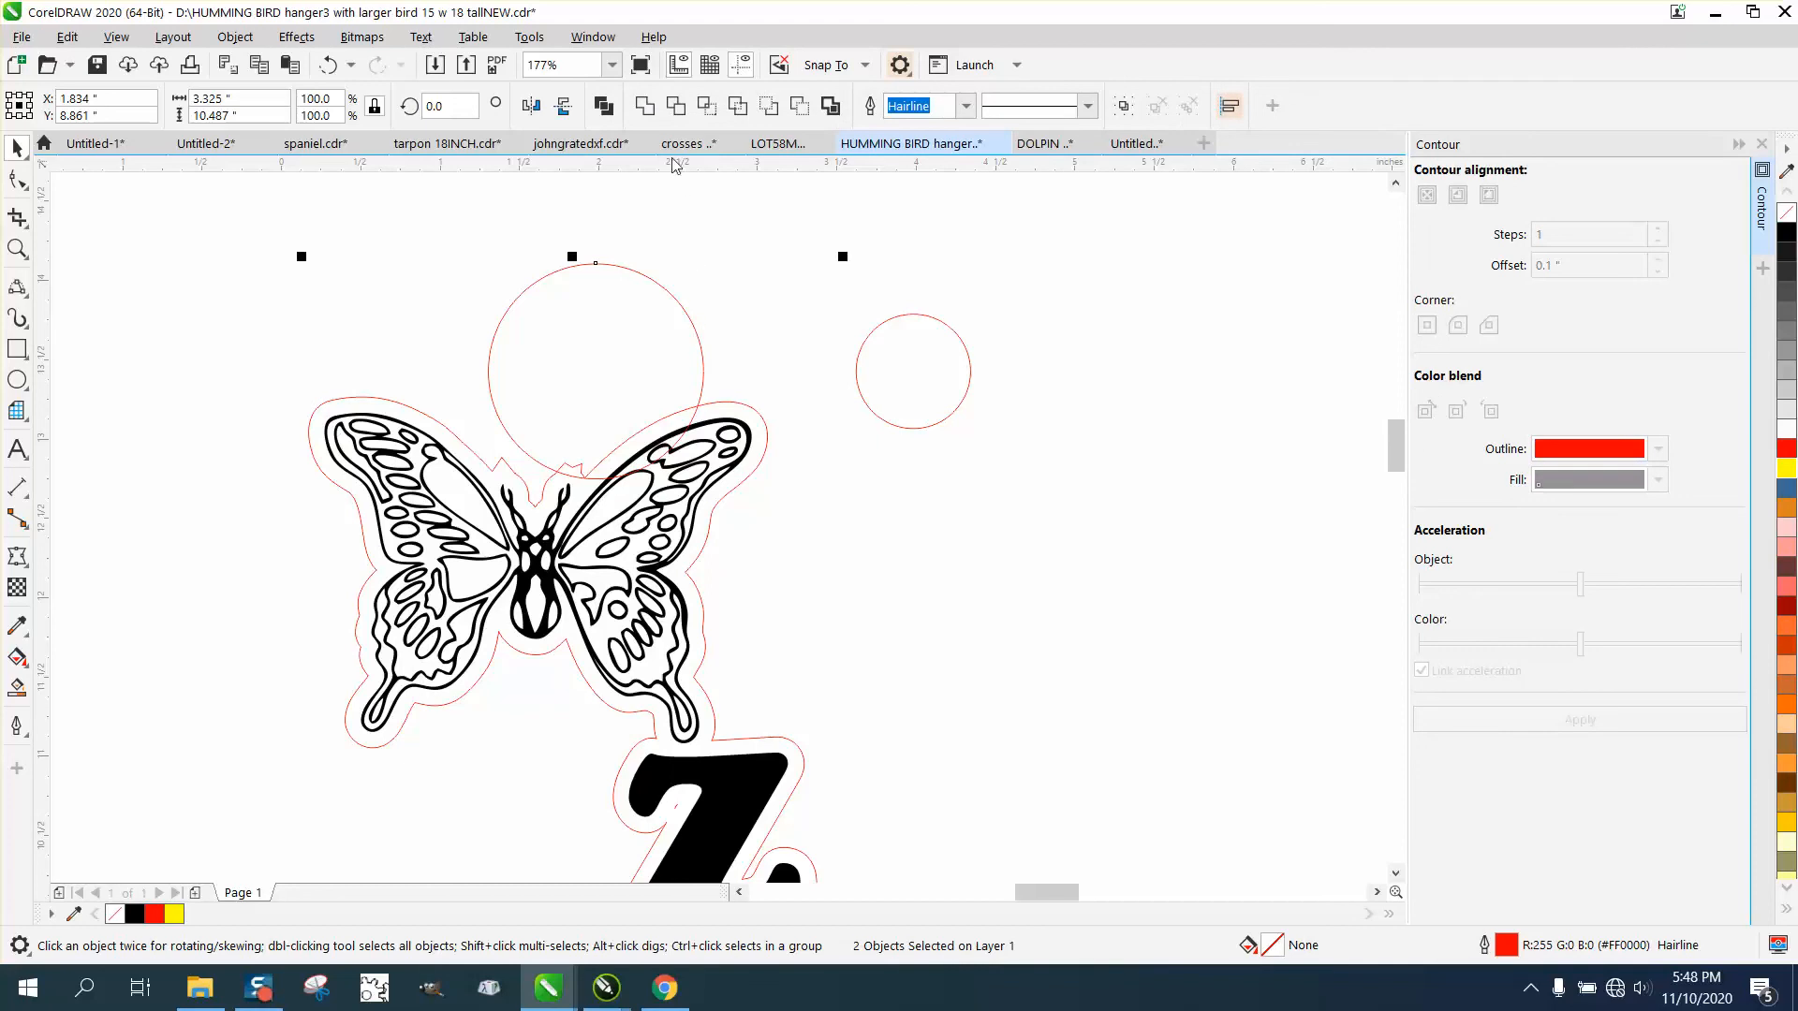
left_click(645, 105)
left_click(890, 378)
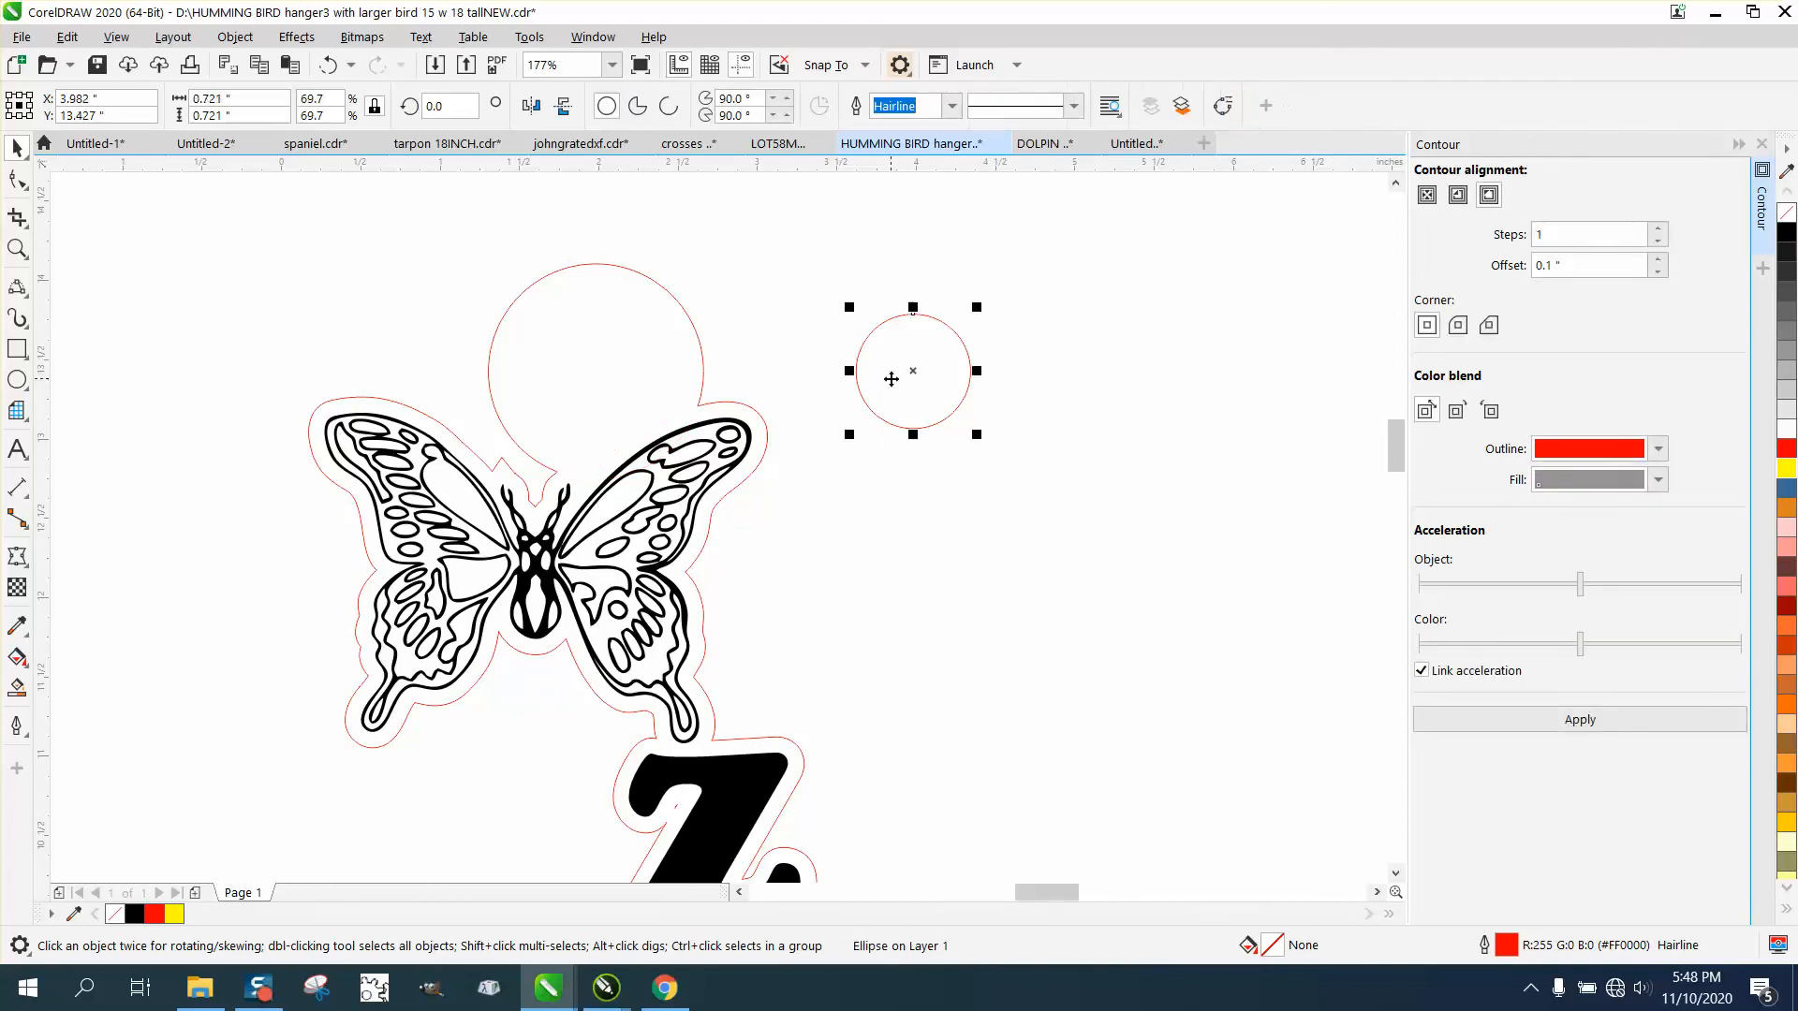
key("Left")
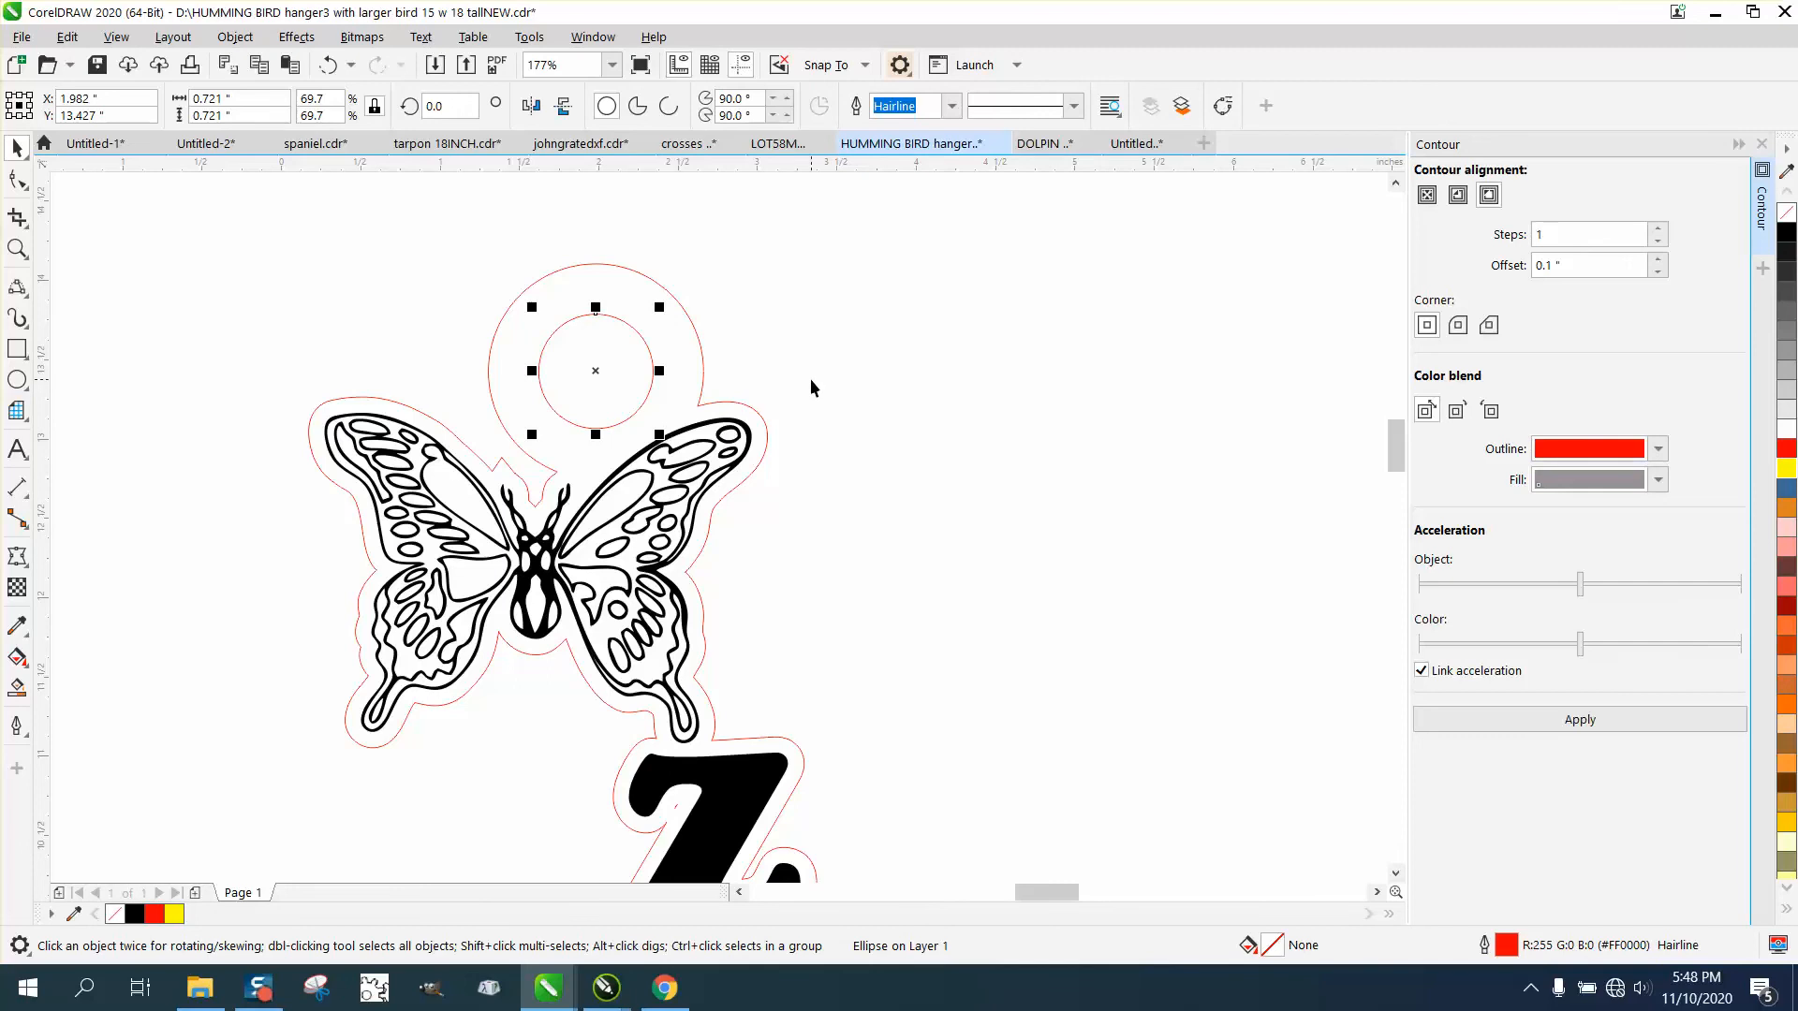
Smart Fill the pendant area around the hanging hole in black, undo it, and refill it in yellow with no outline.
scroll(811, 386, "down", 2)
scroll(891, 425, "down", 1)
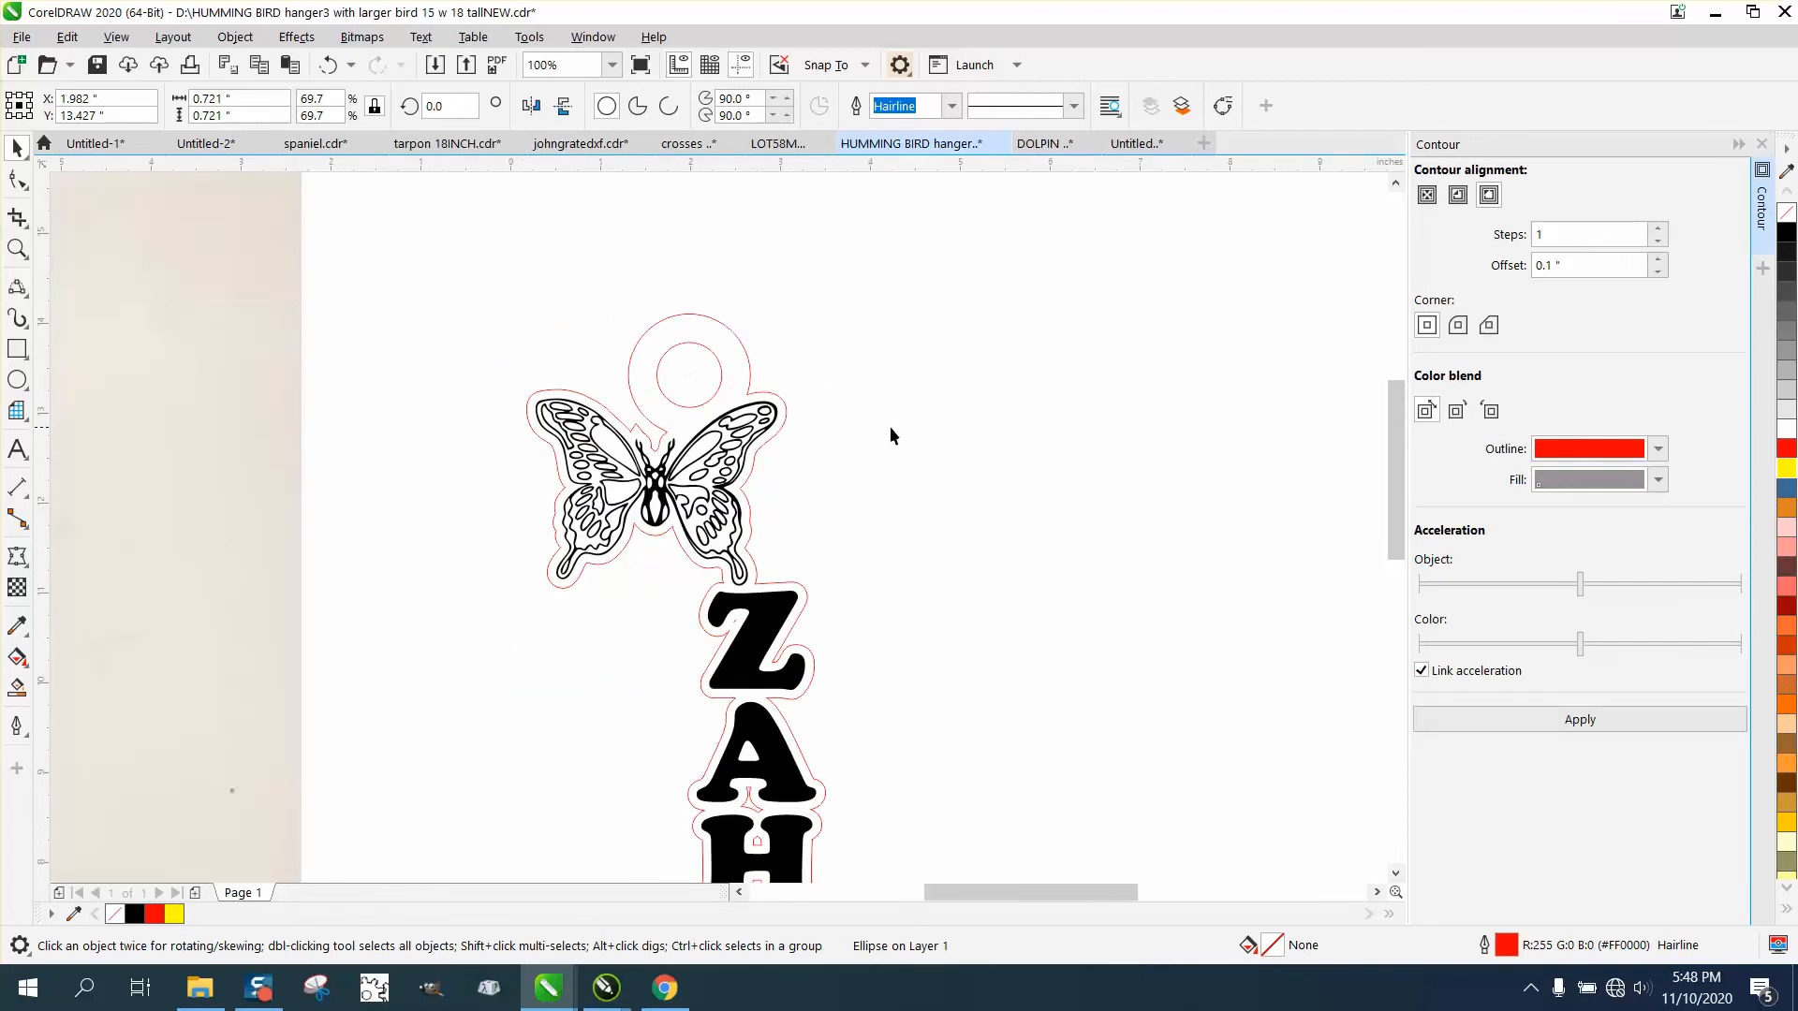
left_click(17, 249)
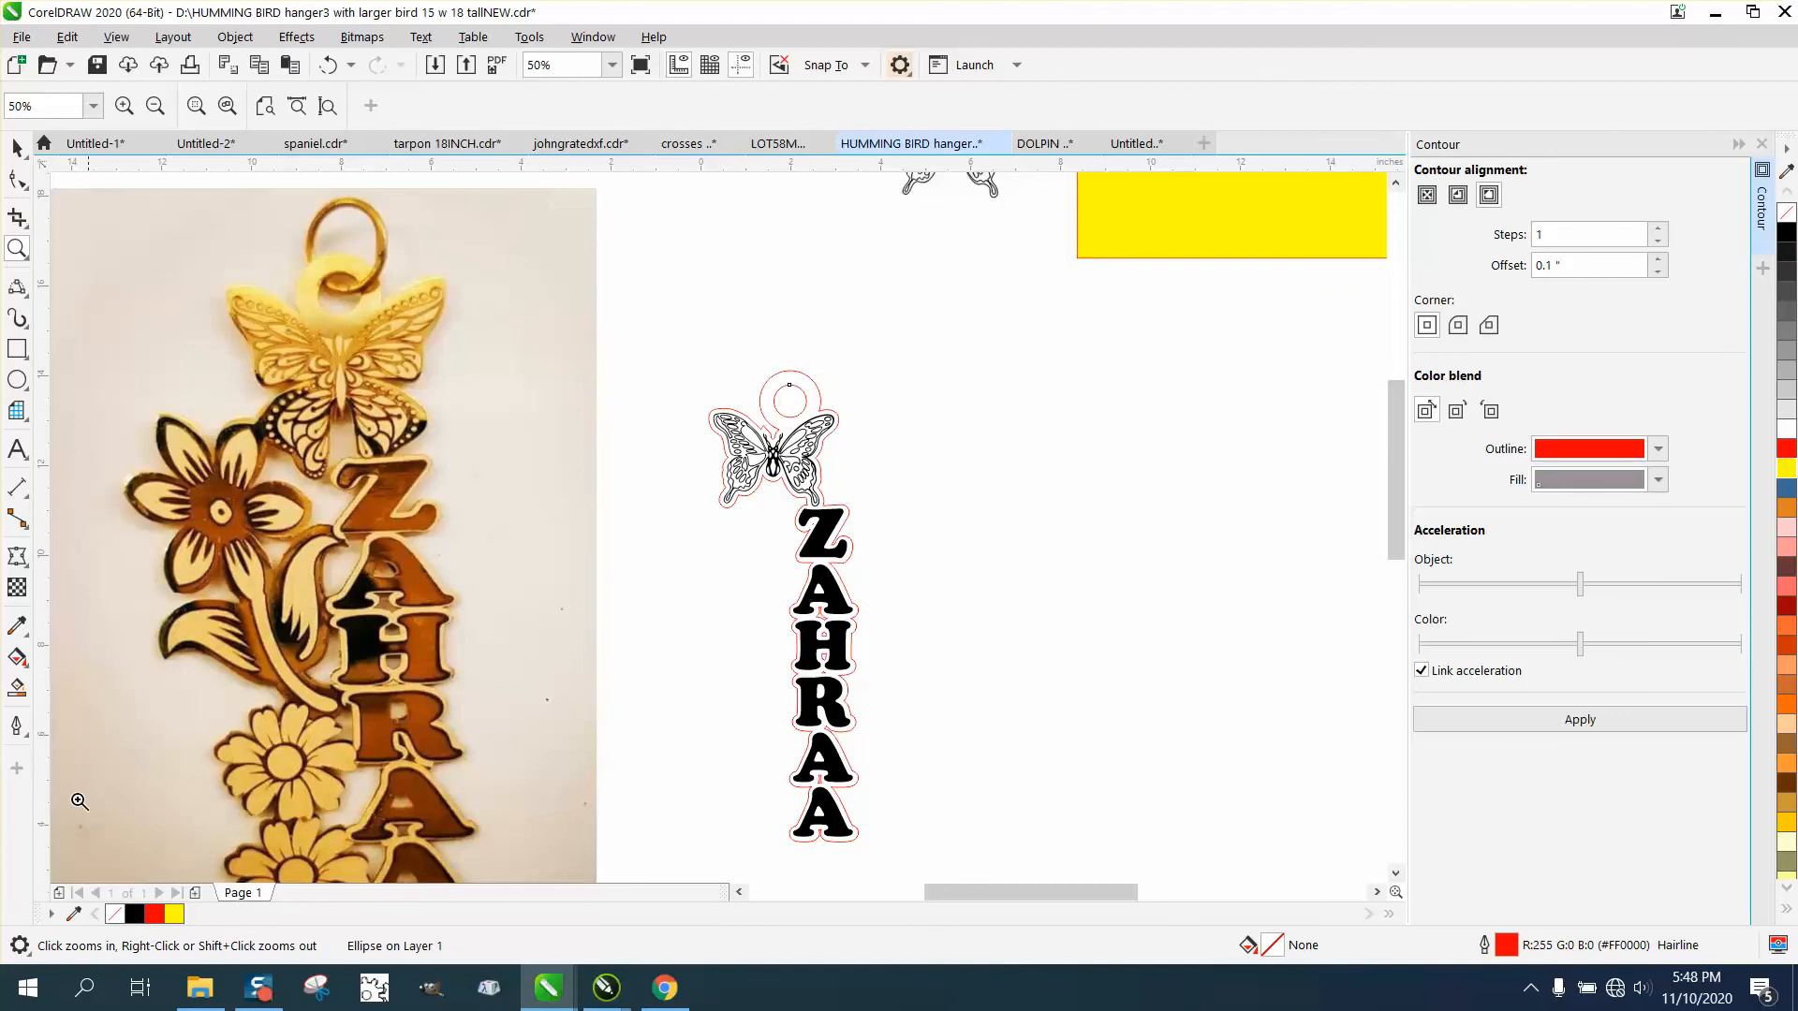
left_click(16, 687)
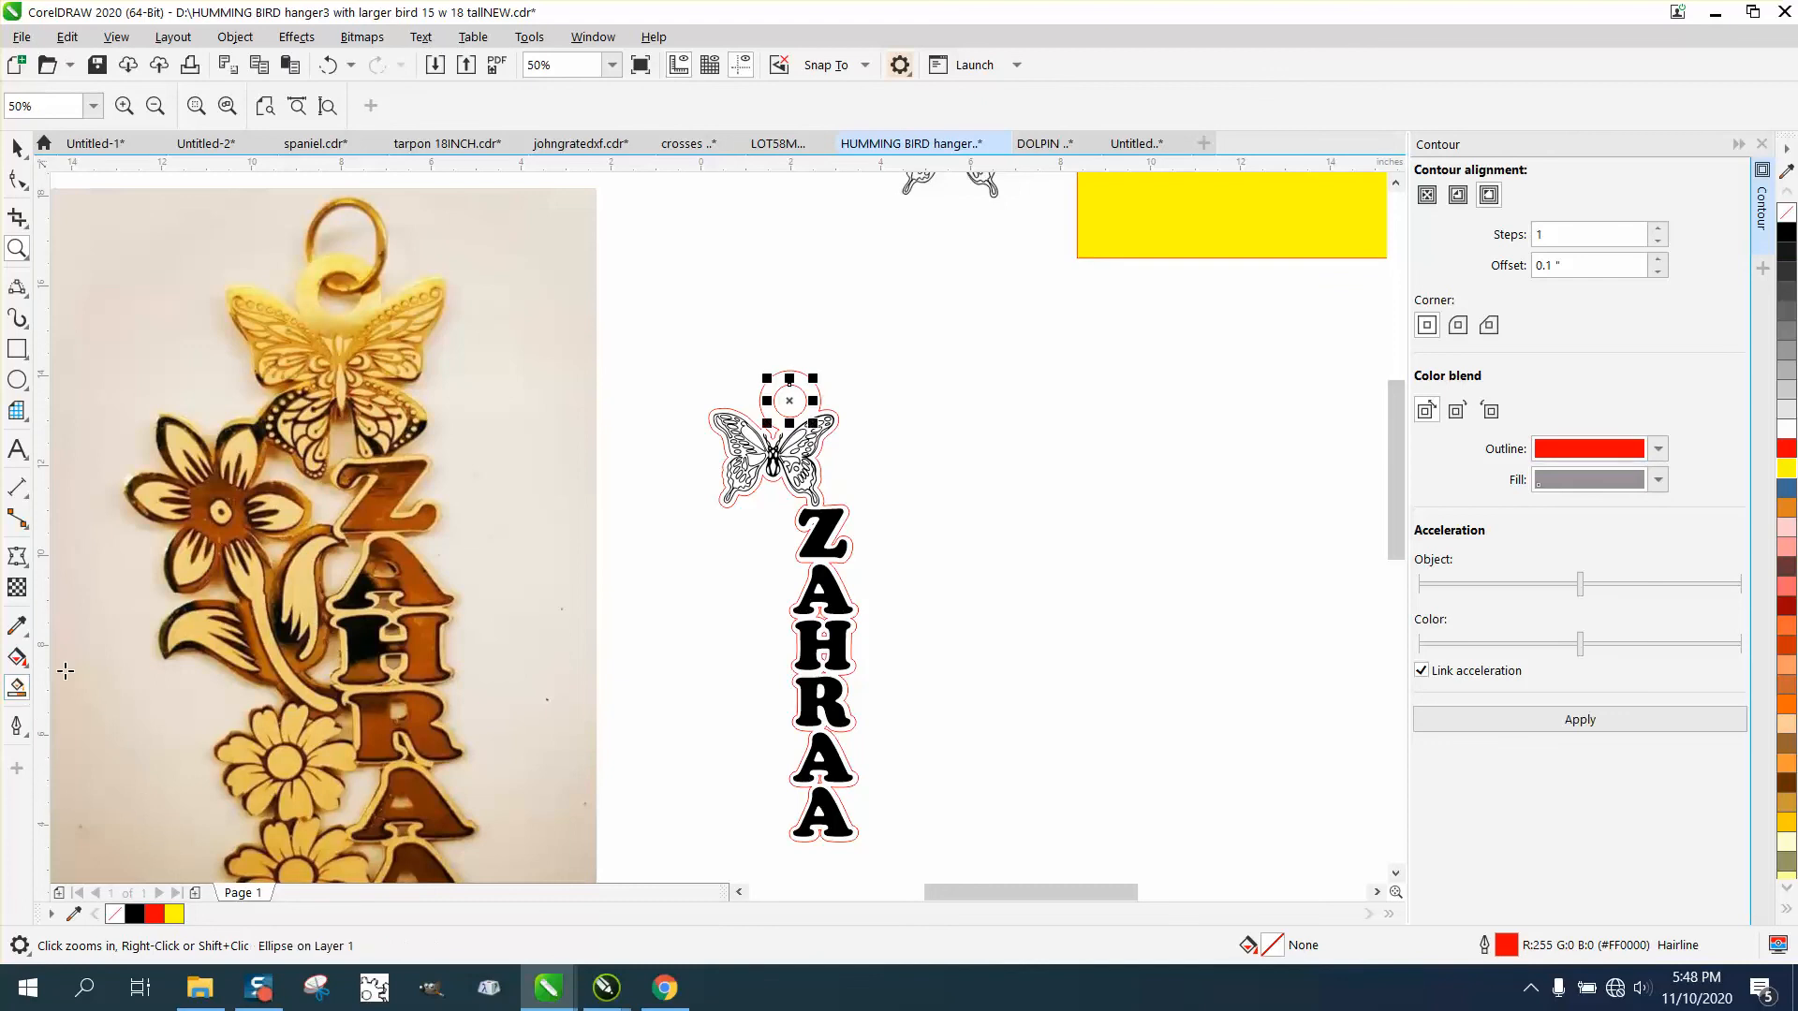
left_click(781, 381)
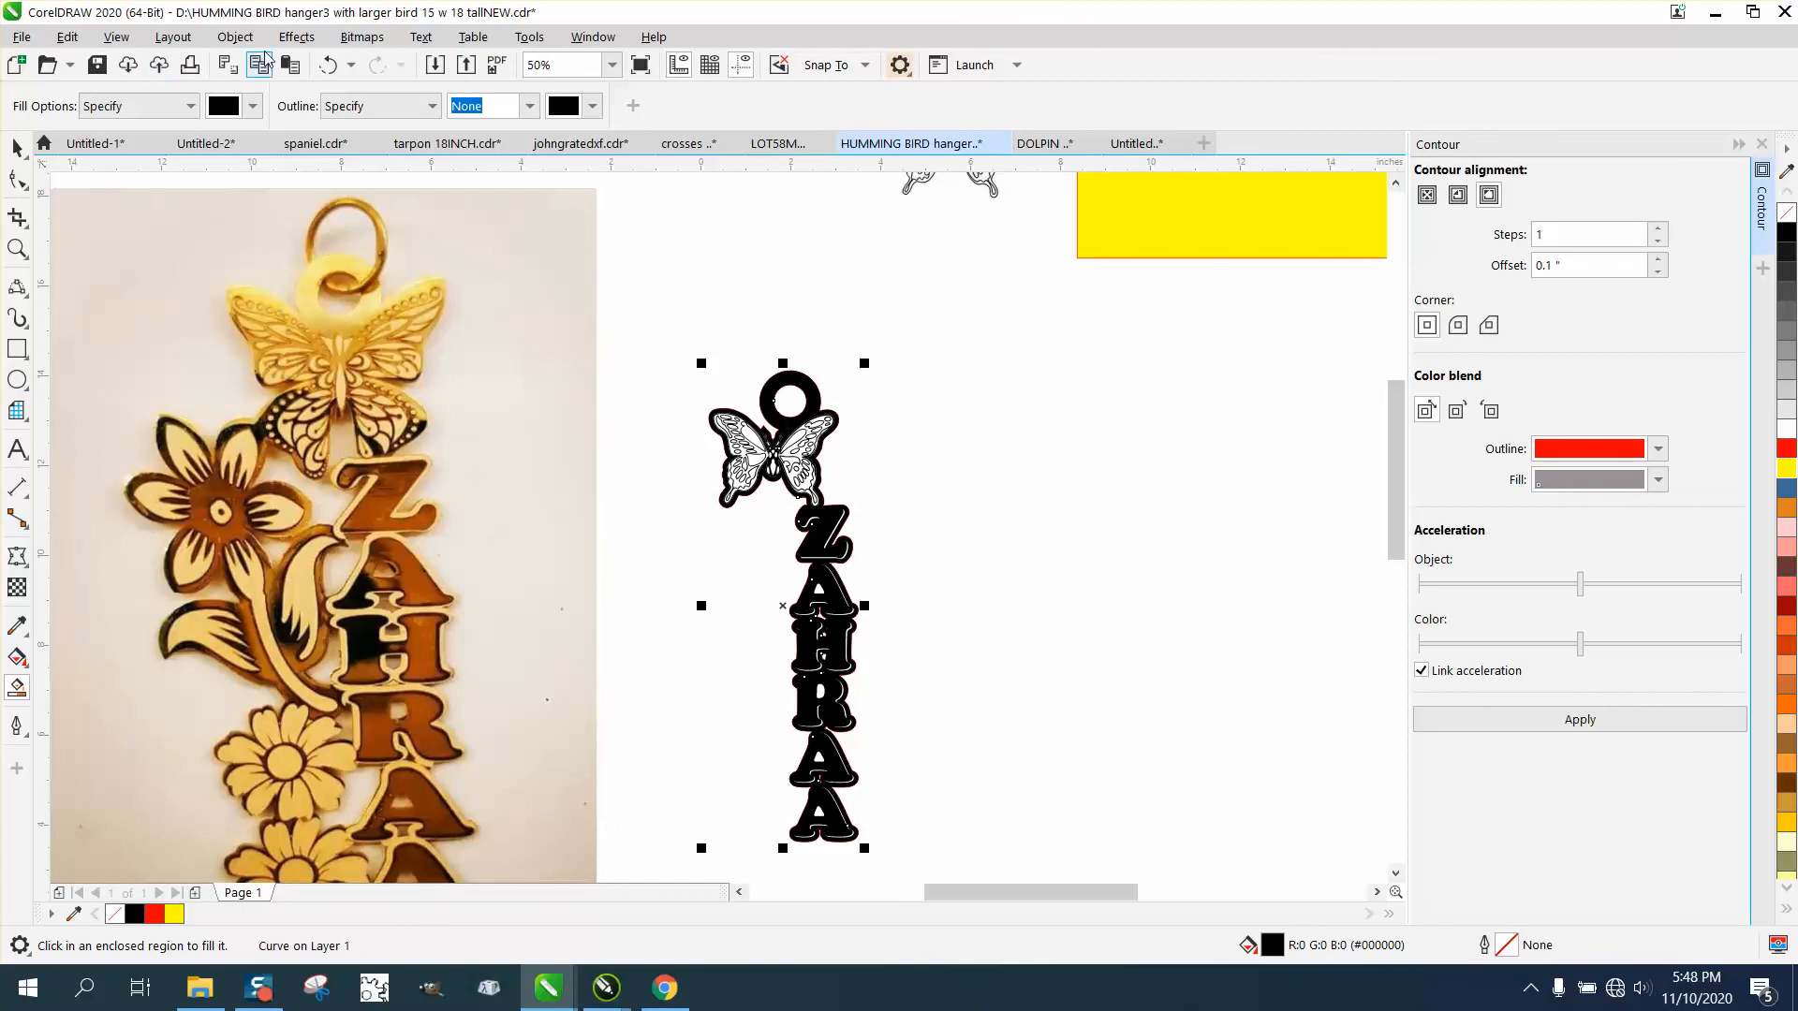
left_click(333, 65)
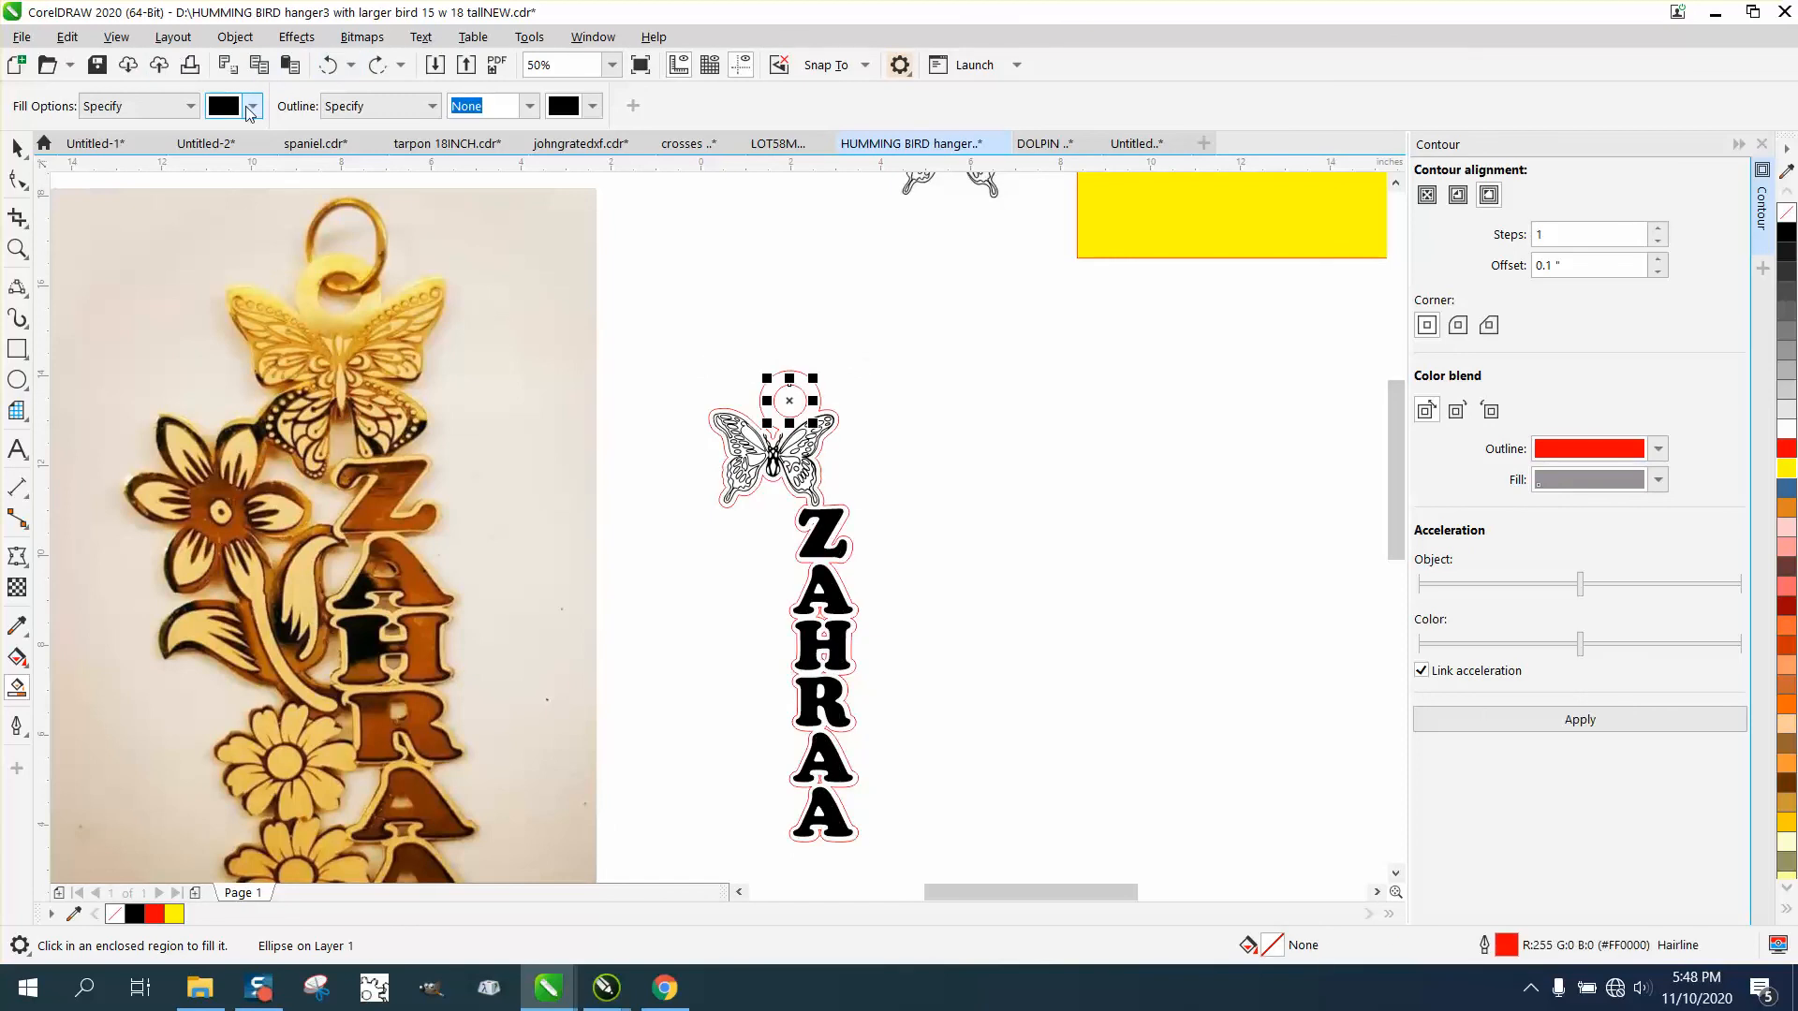
left_click(253, 106)
left_click(347, 243)
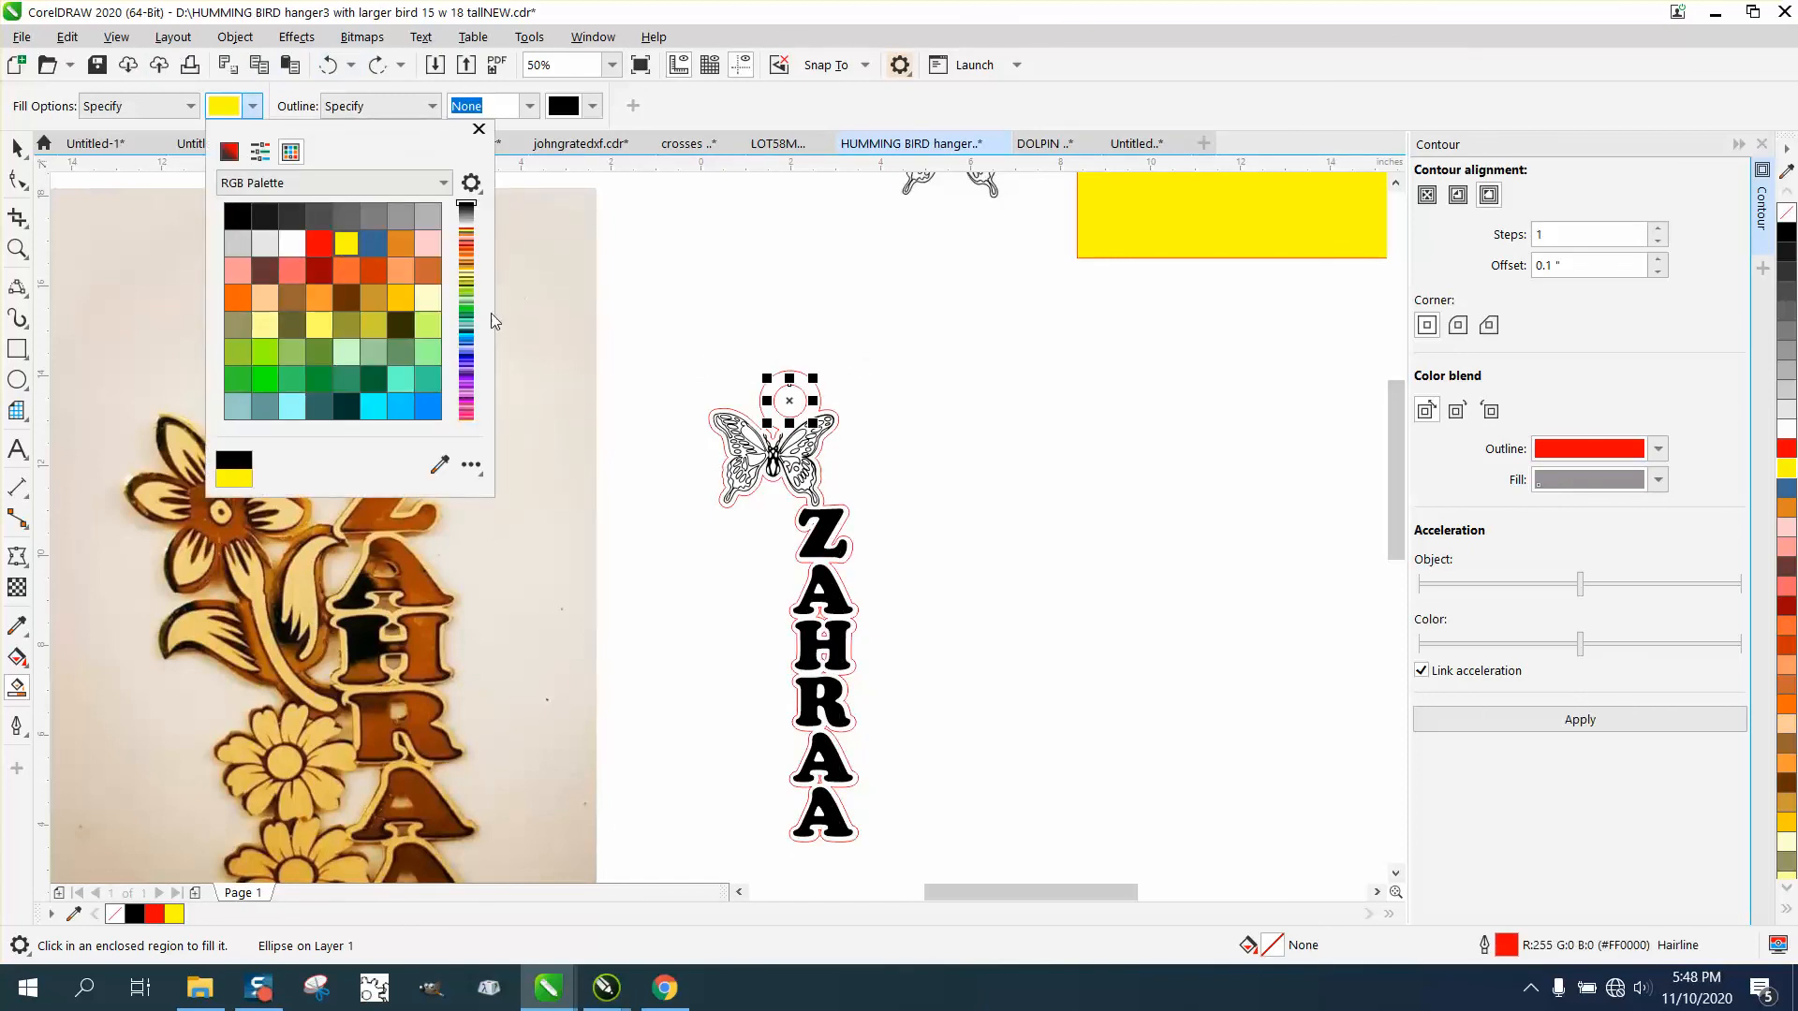
left_click(773, 397)
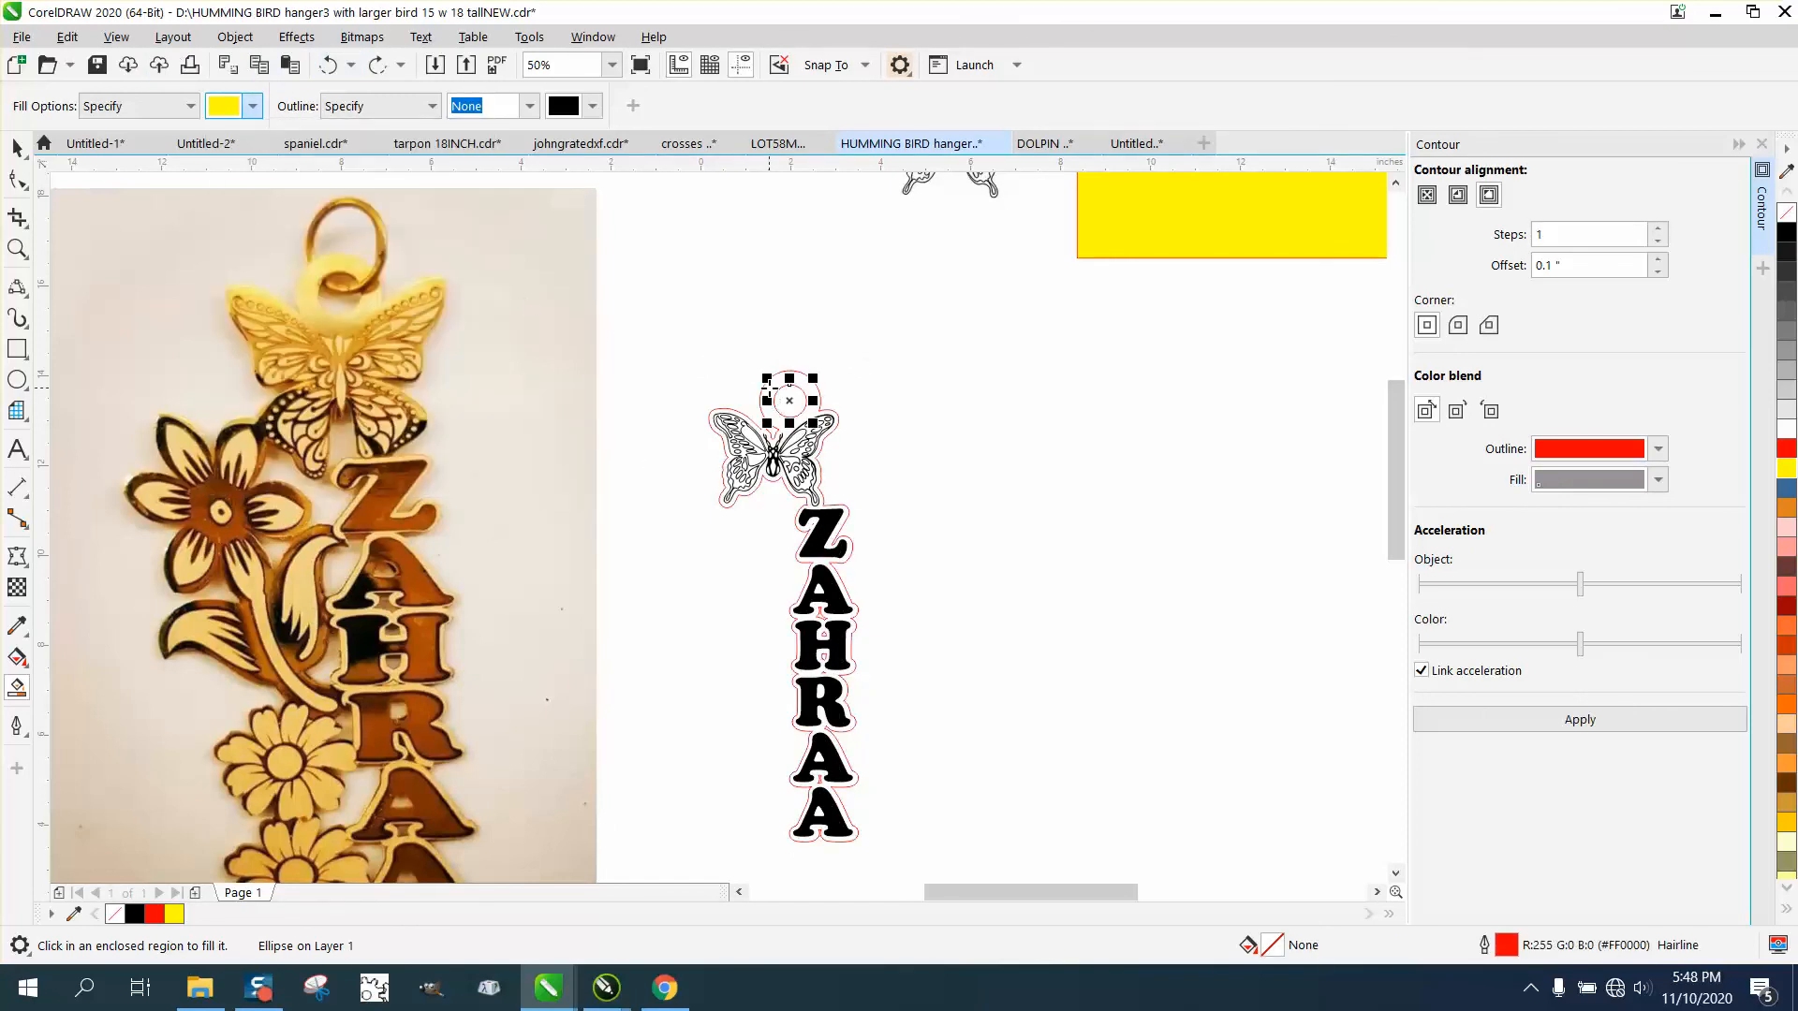
left_click(687, 395)
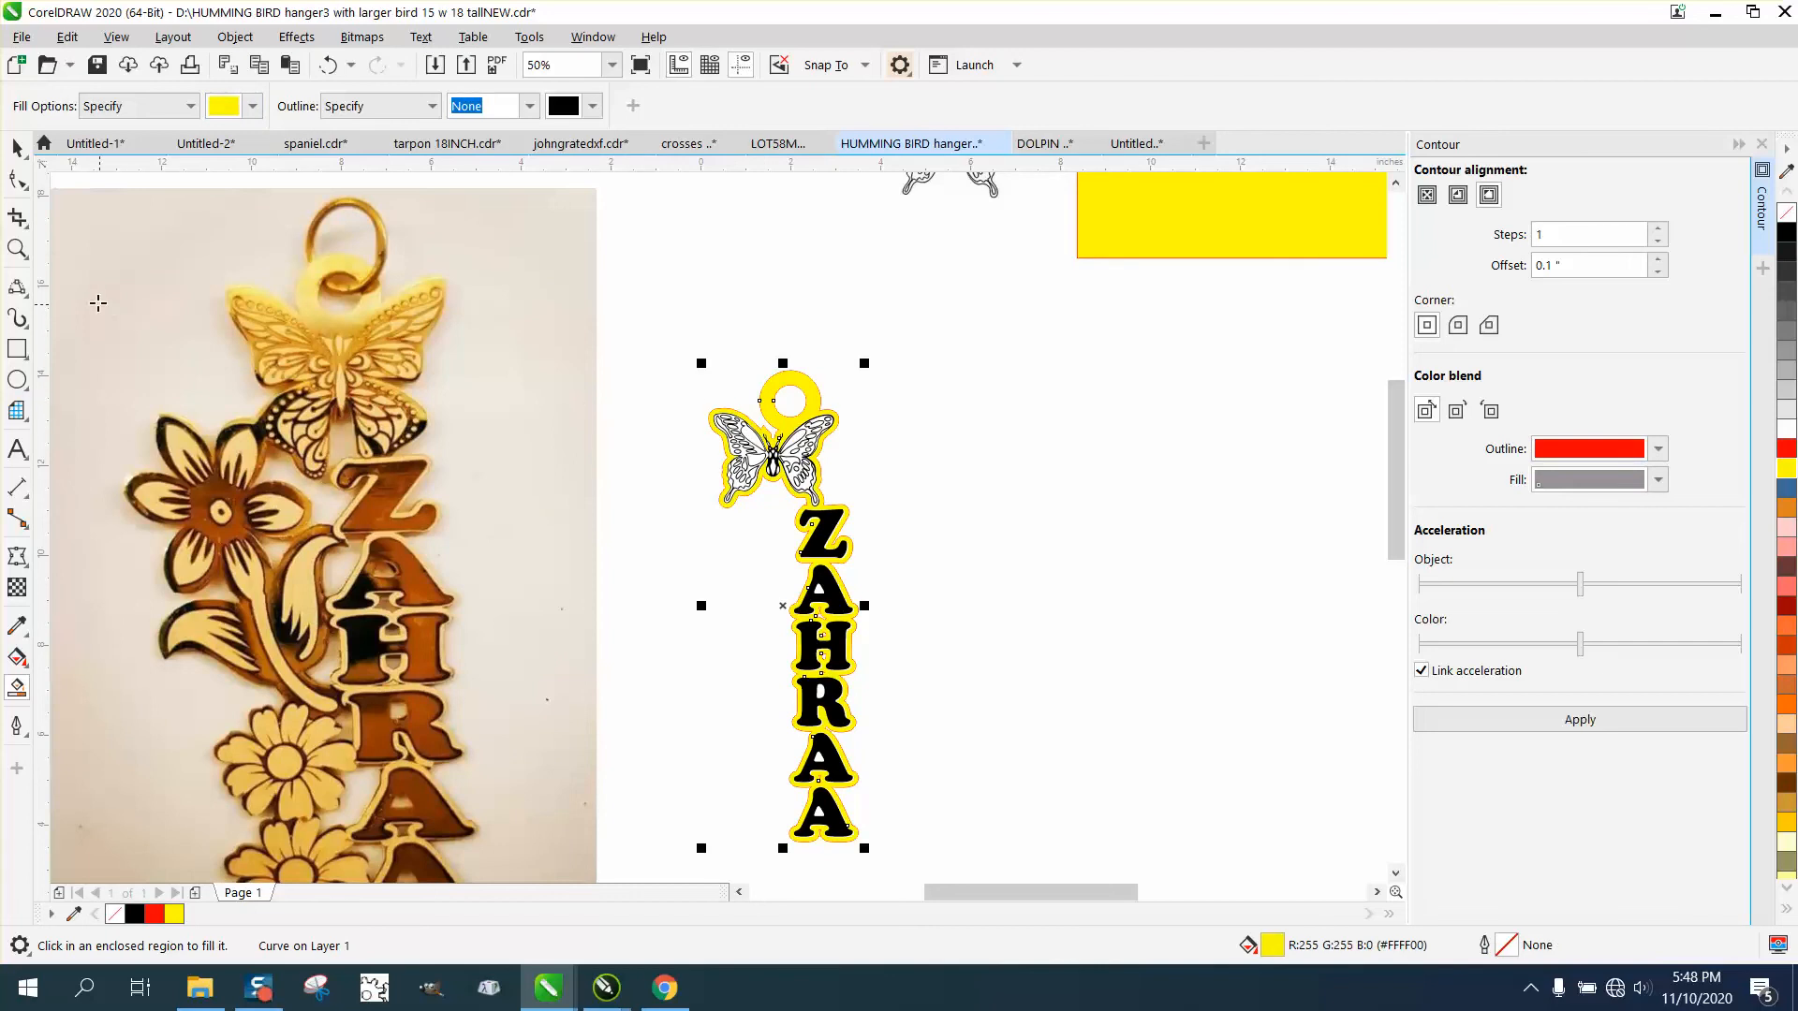
Move the large yellow rectangle down into the empty space between the filled pendant and the separate outlined name.
left_click(18, 247)
left_click(916, 502)
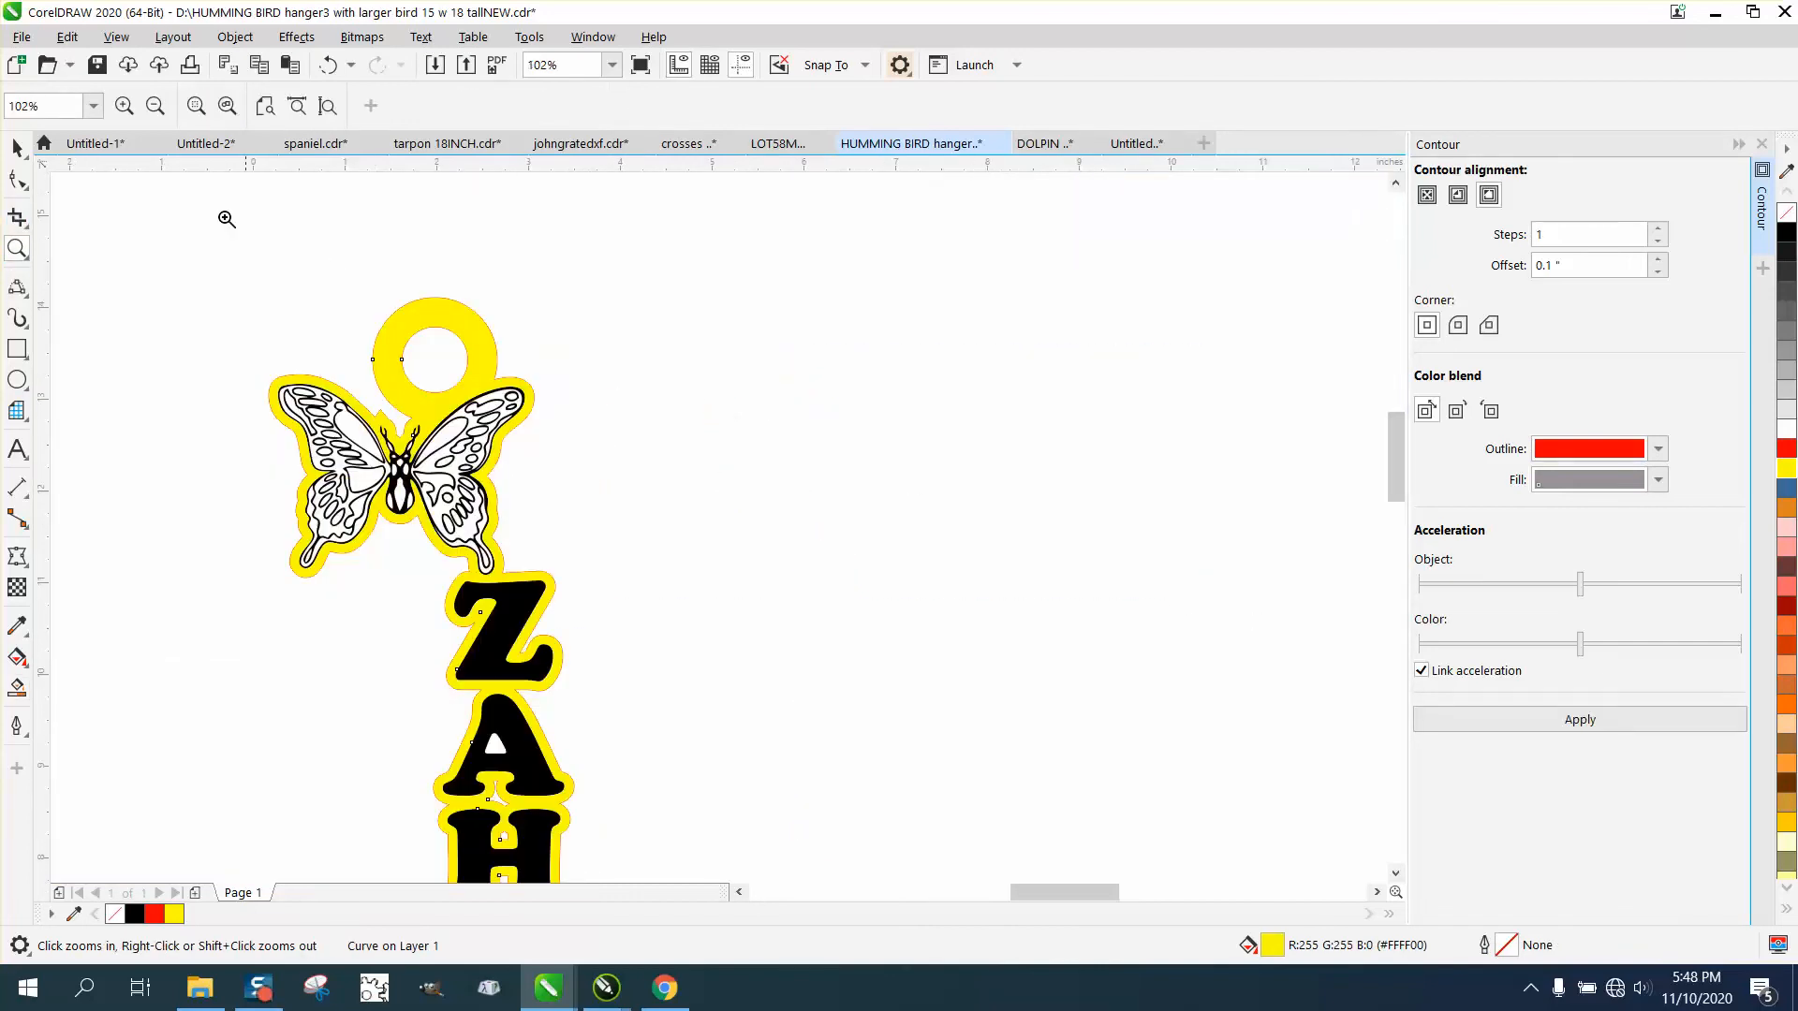
left_click(17, 147)
scroll(708, 386, "down", 3)
left_click(972, 227)
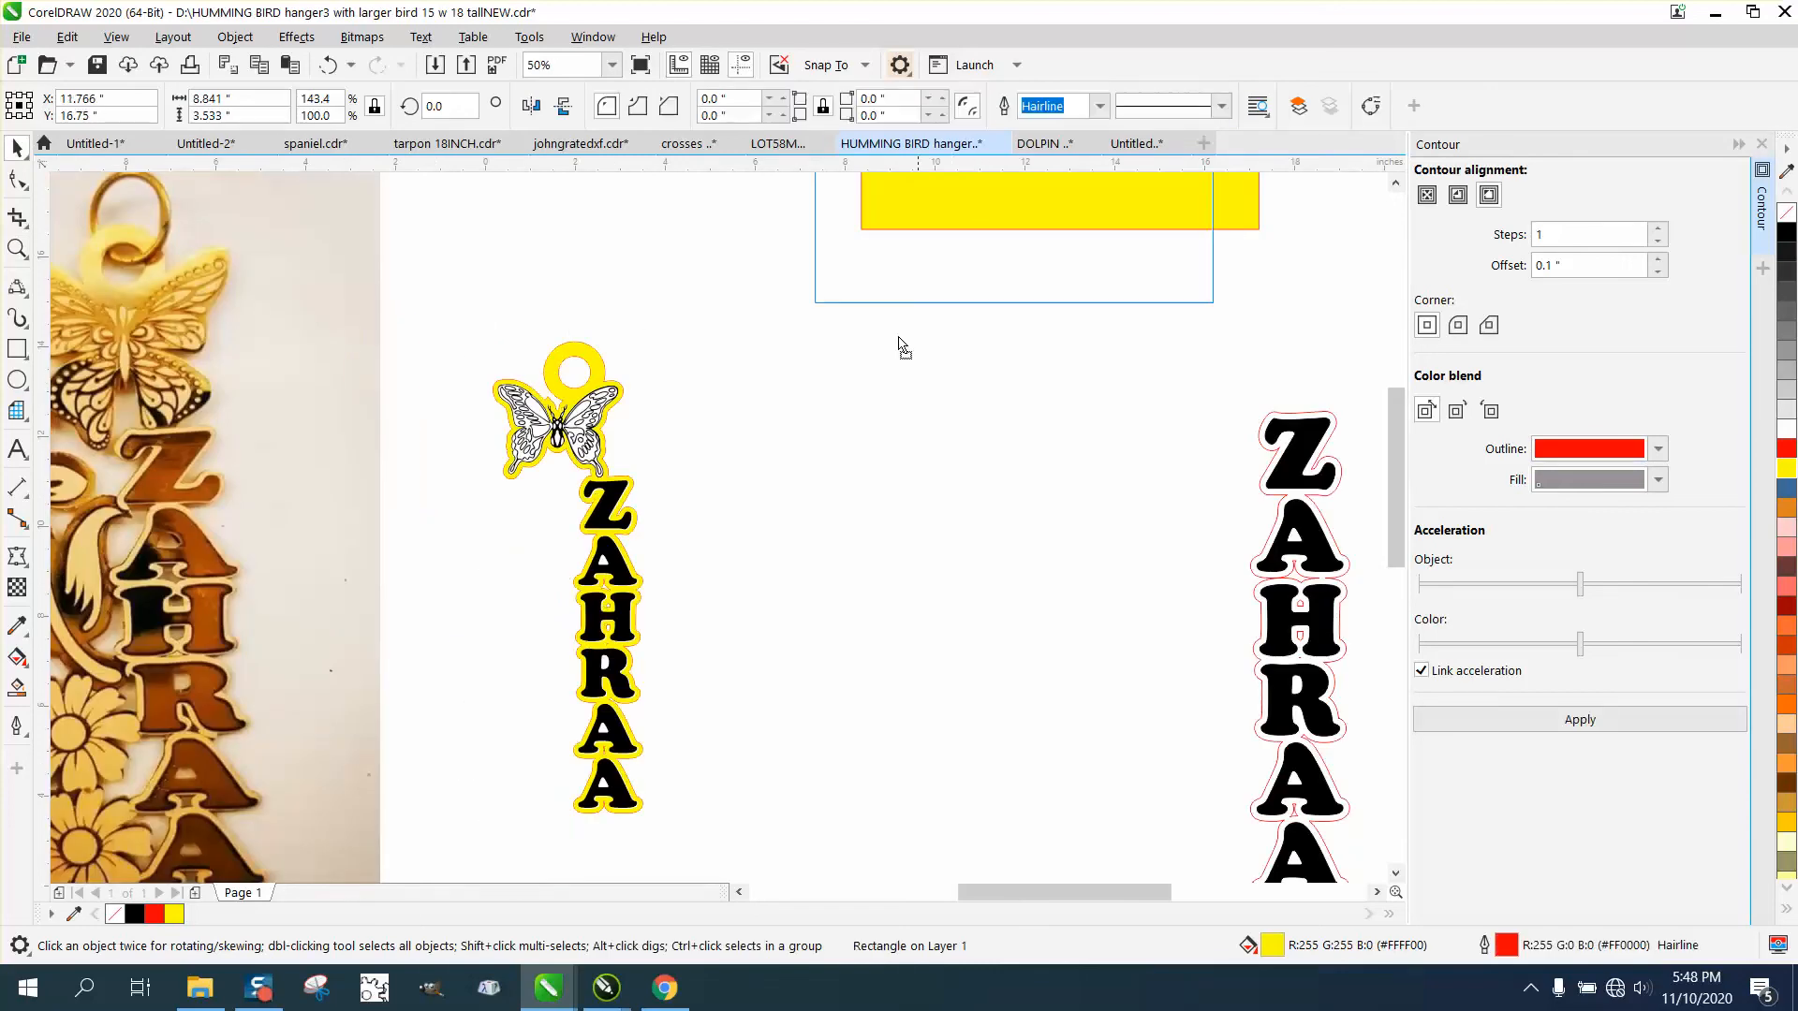
left_click_drag(899, 344, 618, 463)
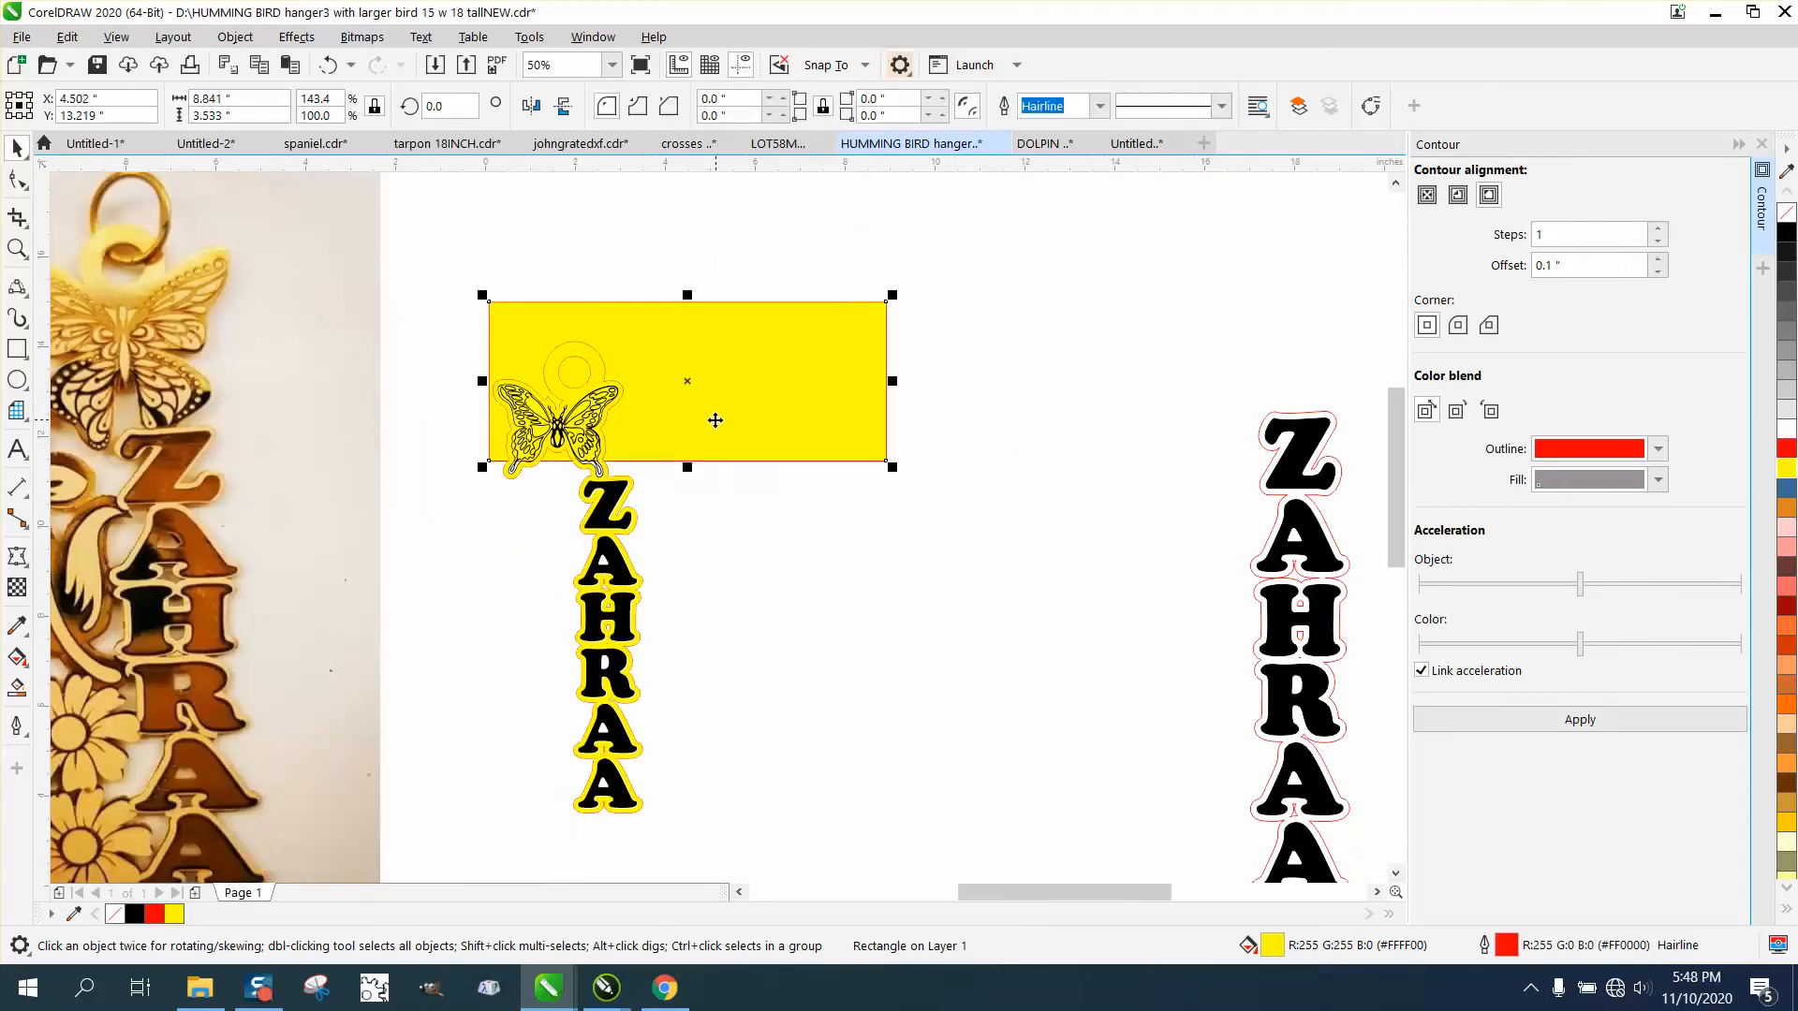
left_click_drag(716, 420, 965, 404)
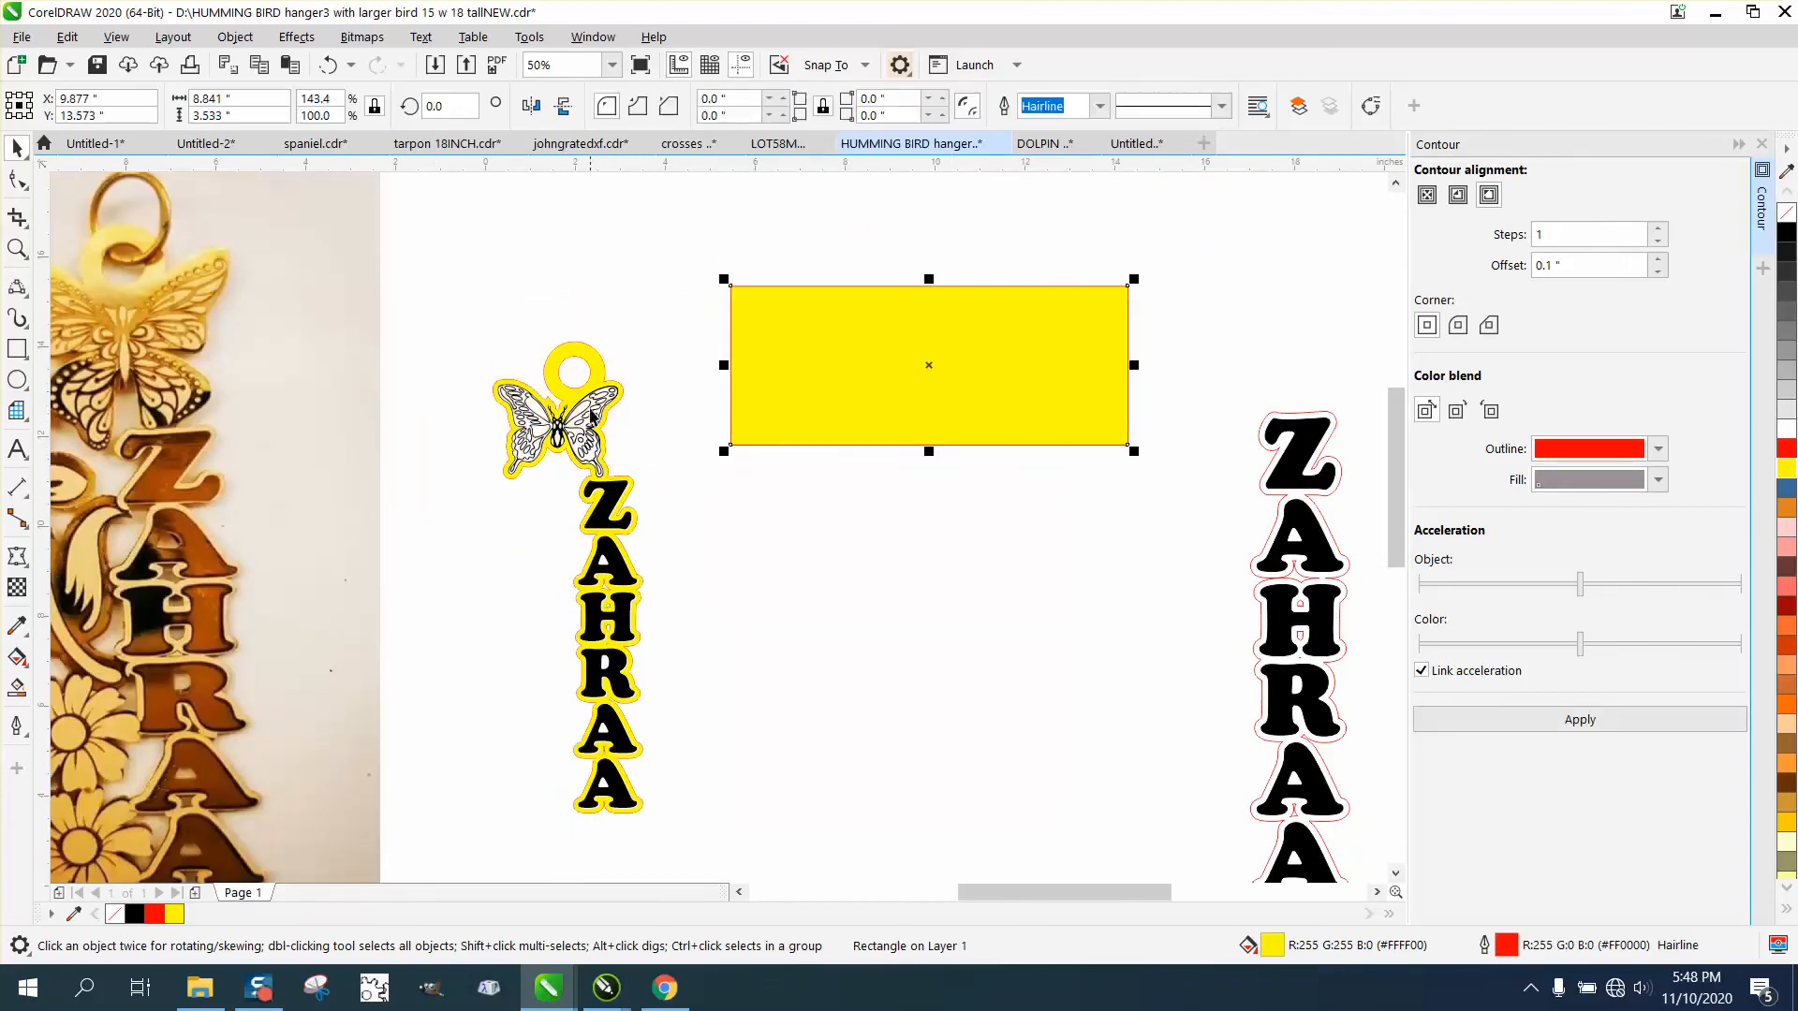
left_click(17, 248)
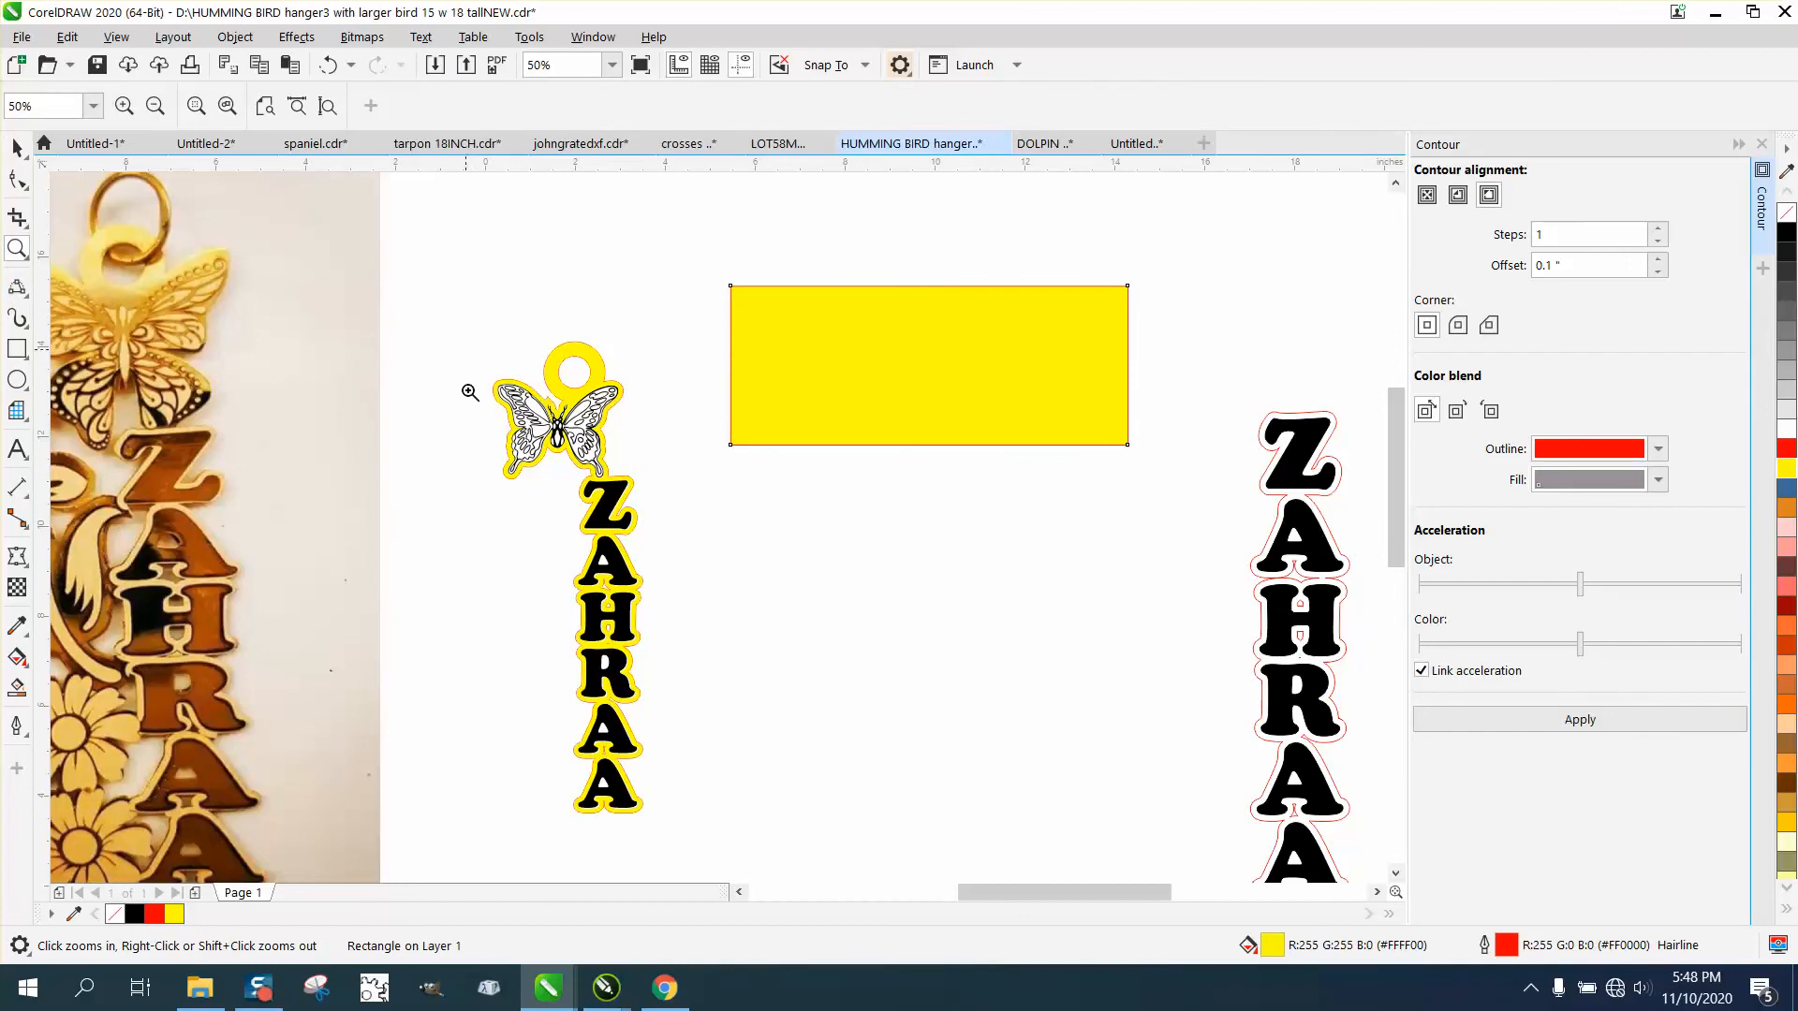
left_click_drag(467, 384, 791, 832)
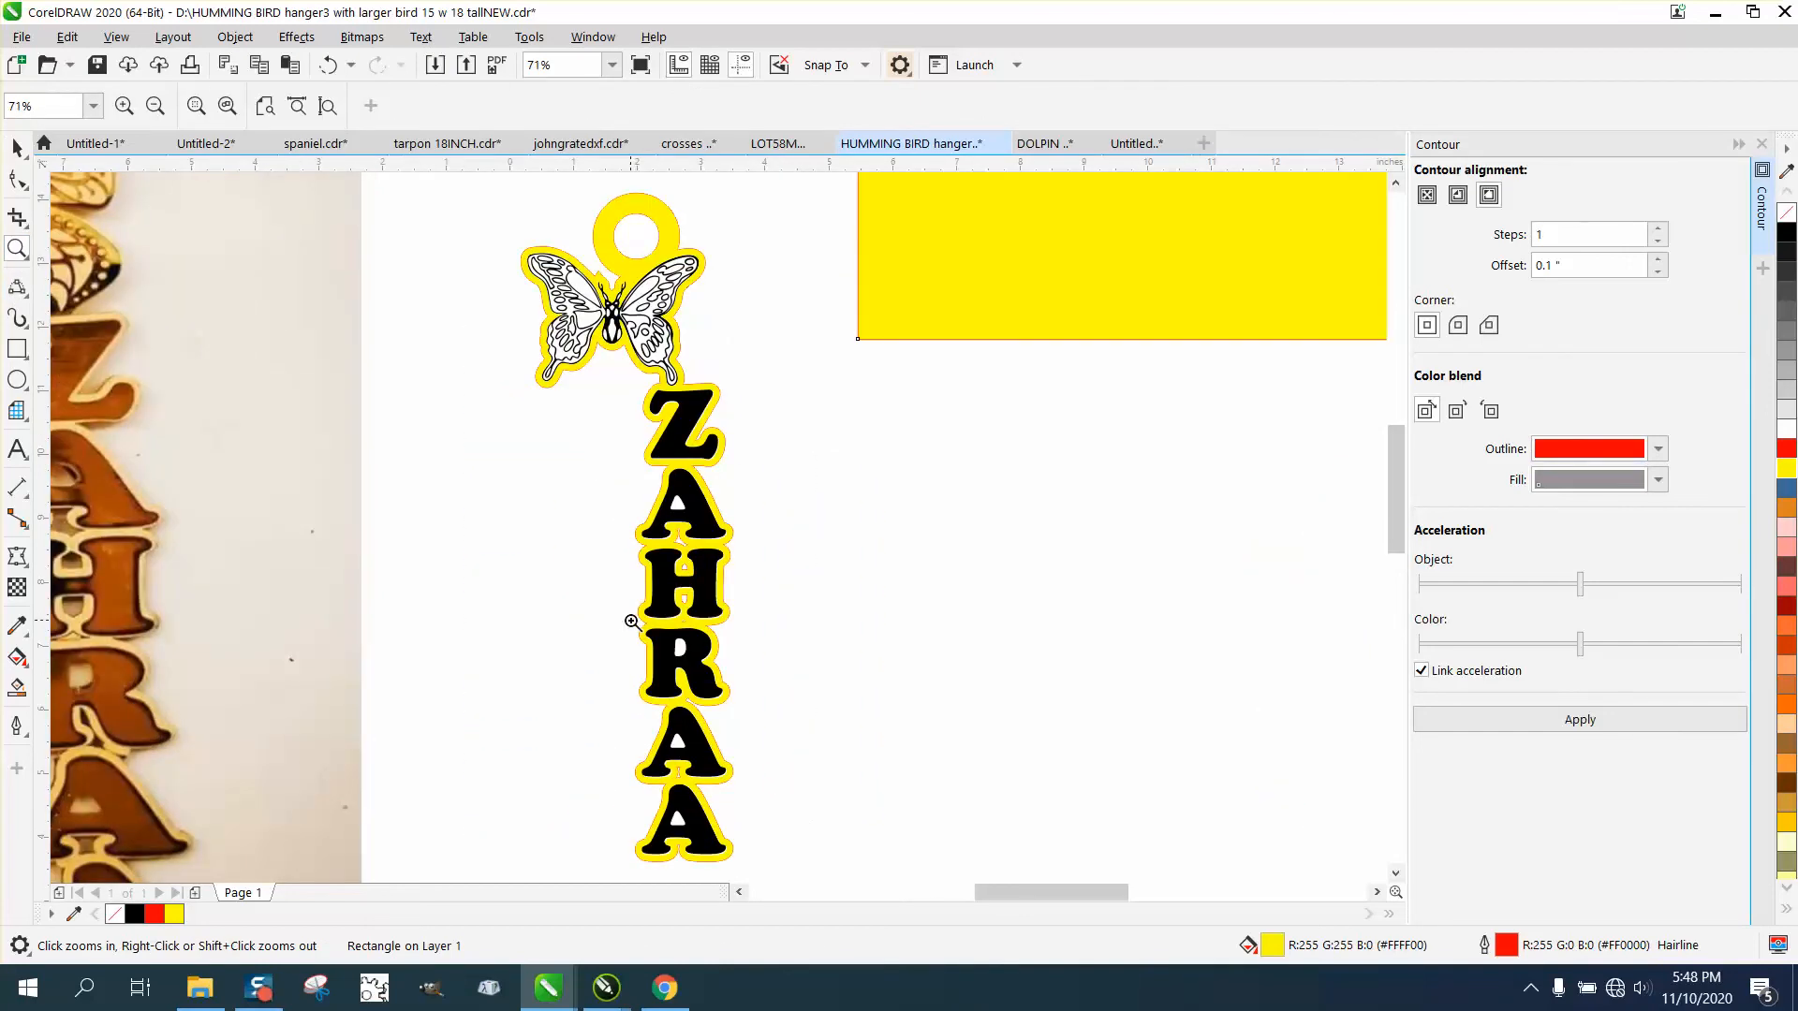
scroll(598, 591, "down", 2)
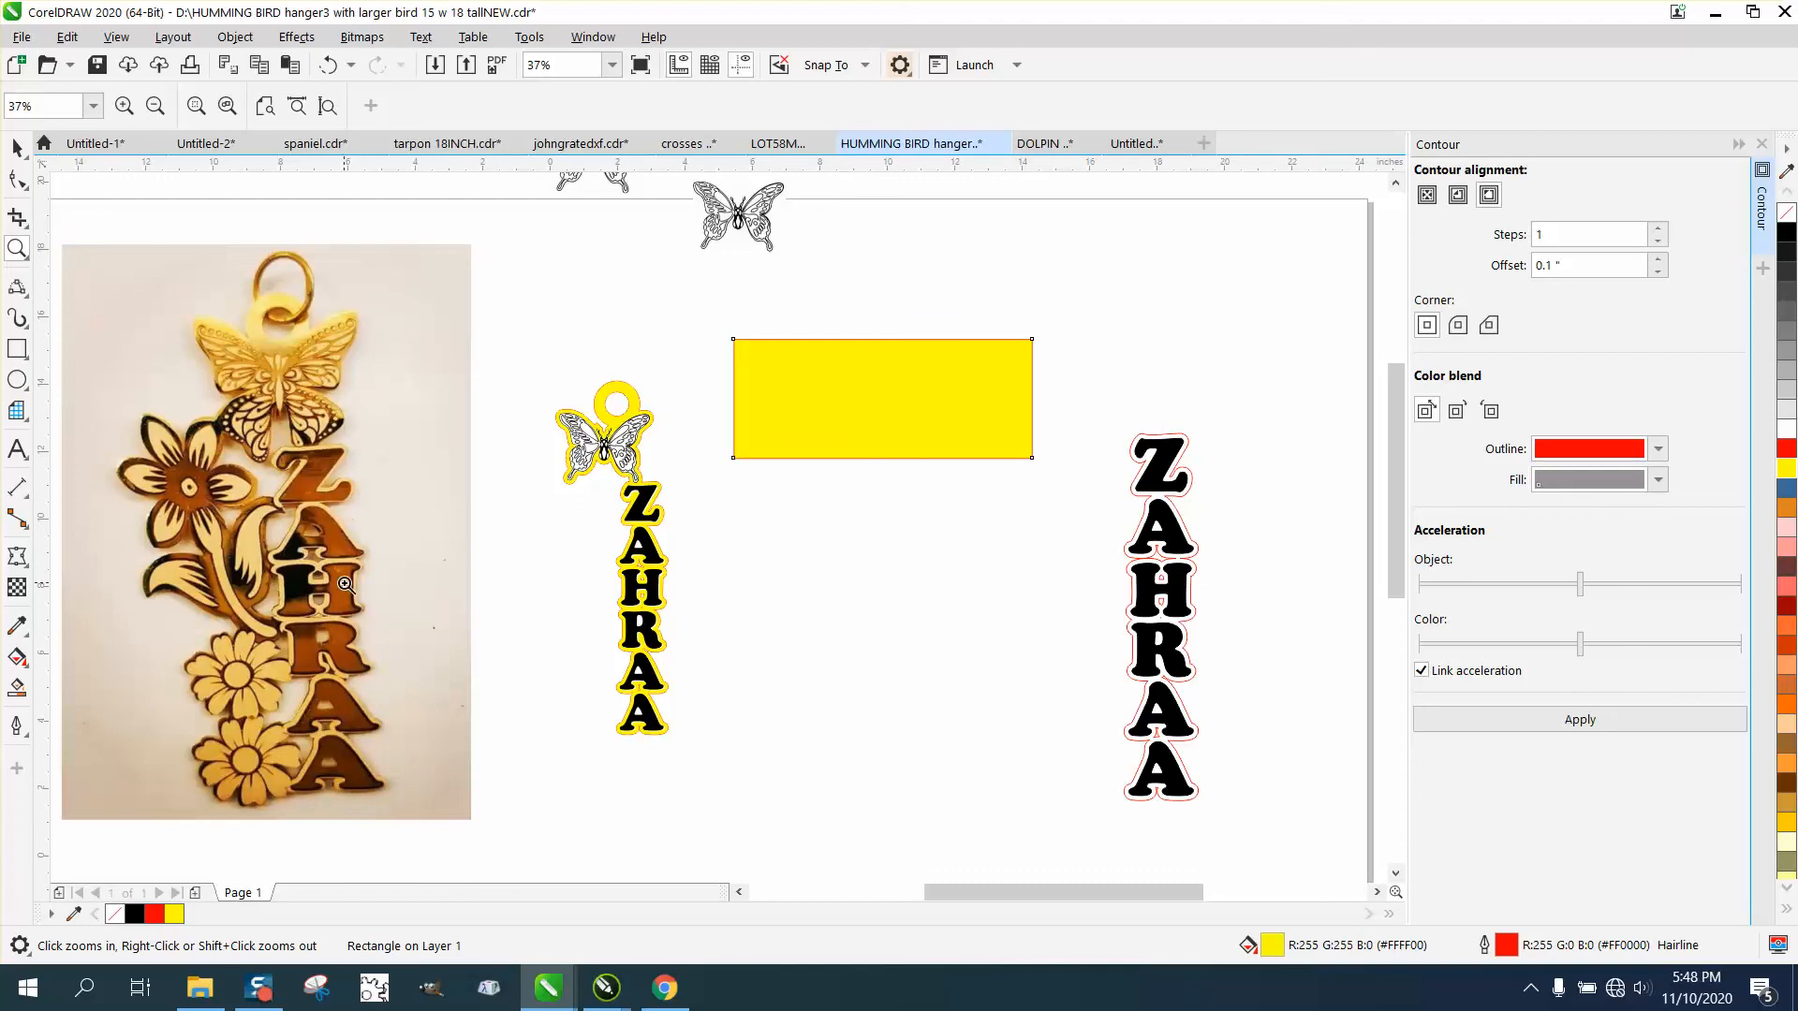
left_click_drag(543, 380, 883, 812)
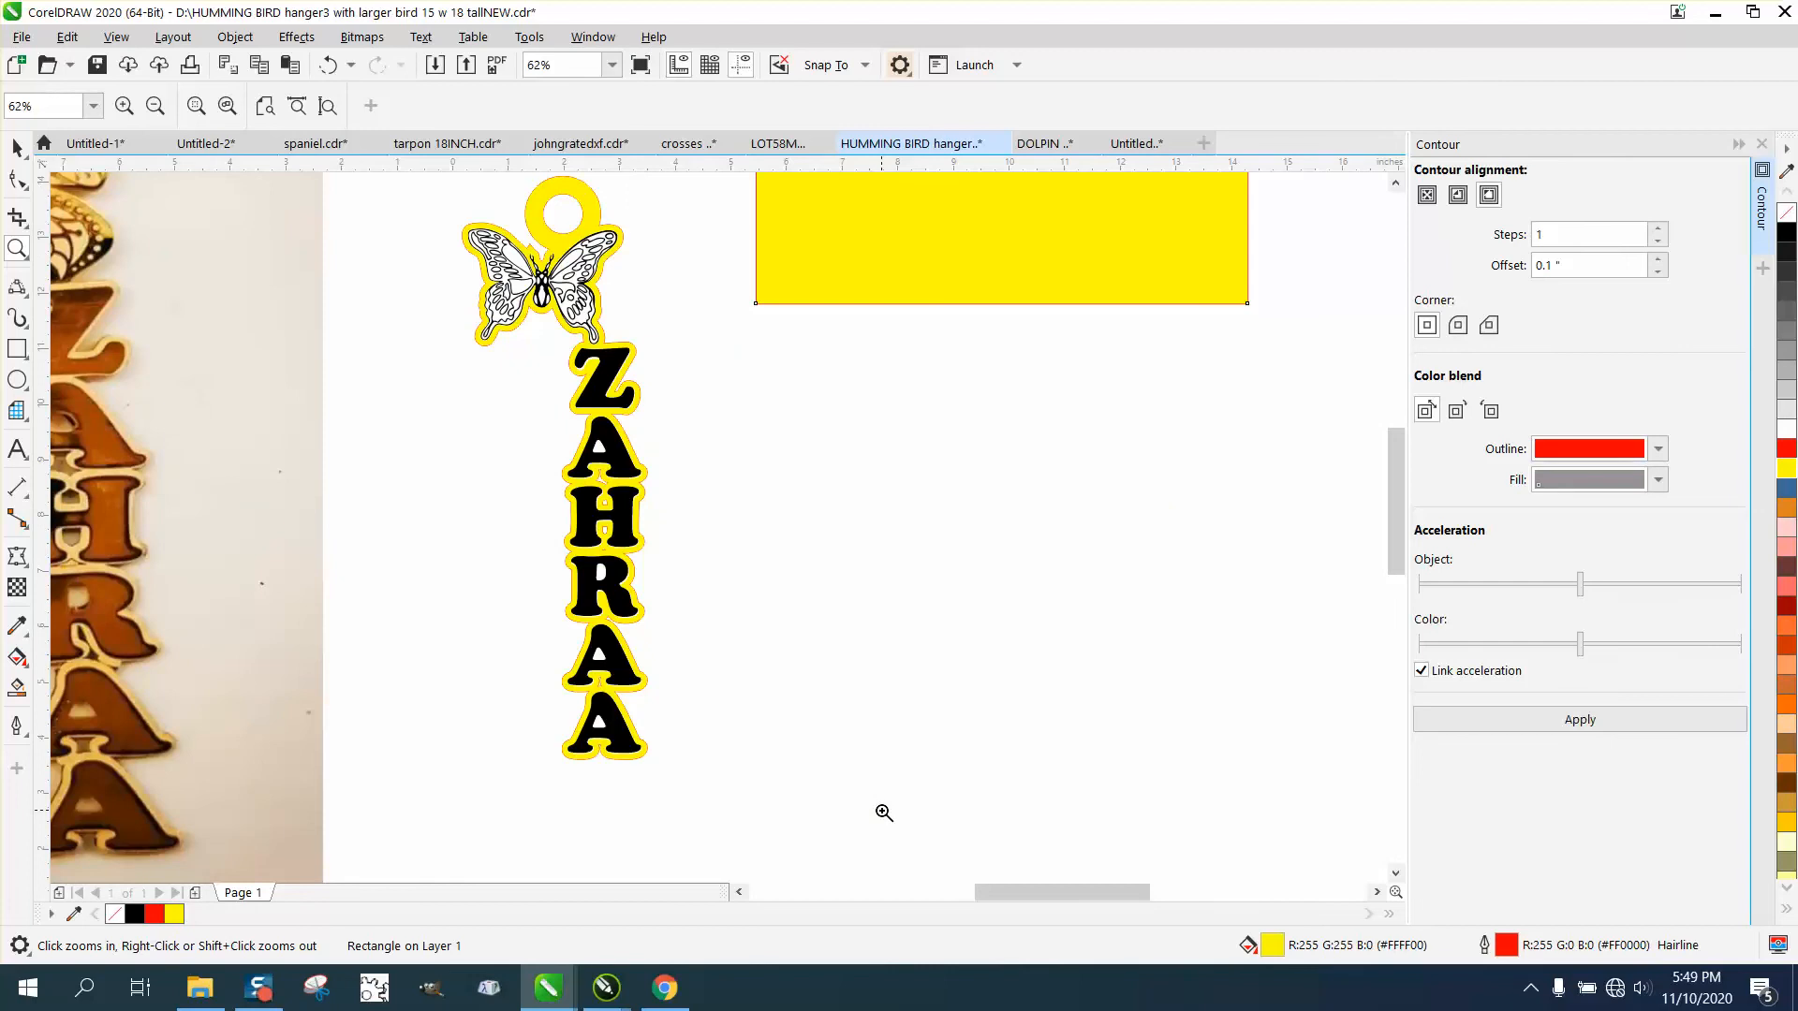